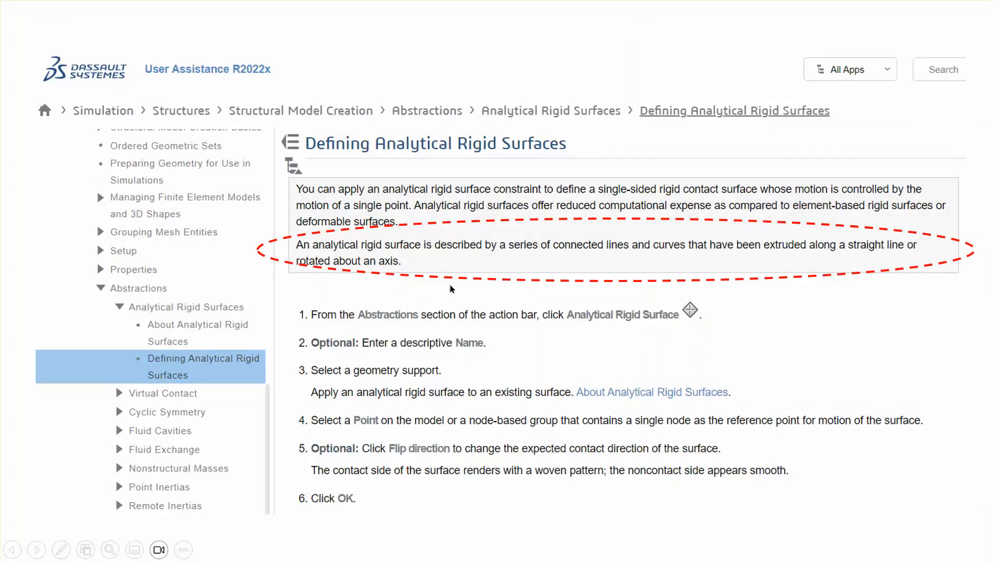
# - End the slide show, switch to 3DEXPERIENCE and create a new physical product in the Assembly Design app
pyautogui.press('Escape')
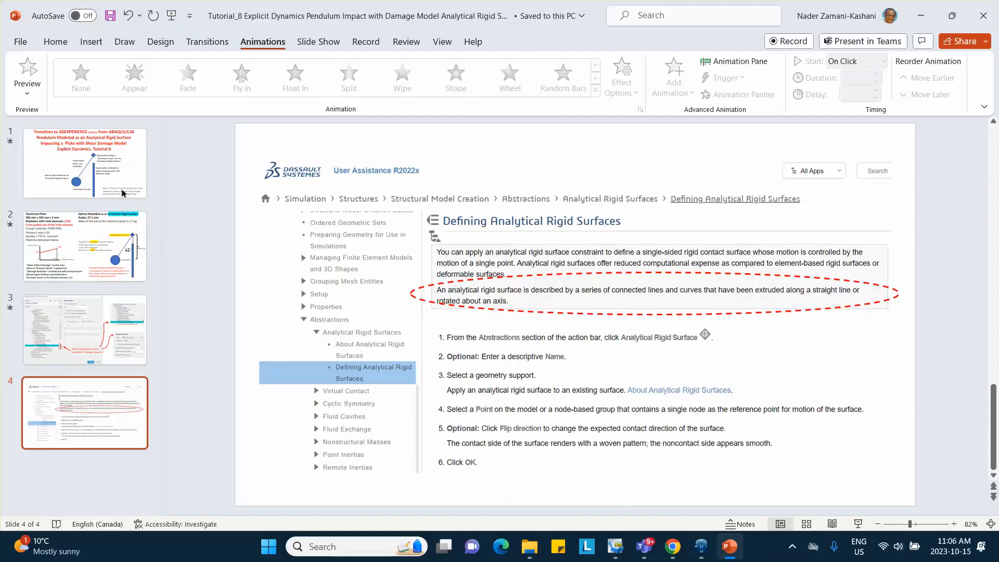
pyautogui.click(123, 194)
pyautogui.click(701, 547)
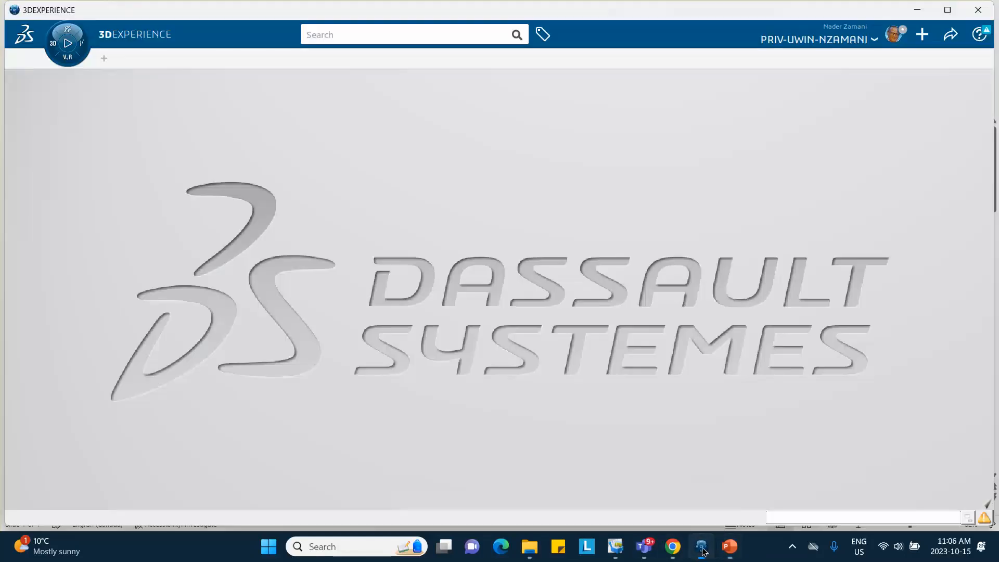
pyautogui.click(52, 44)
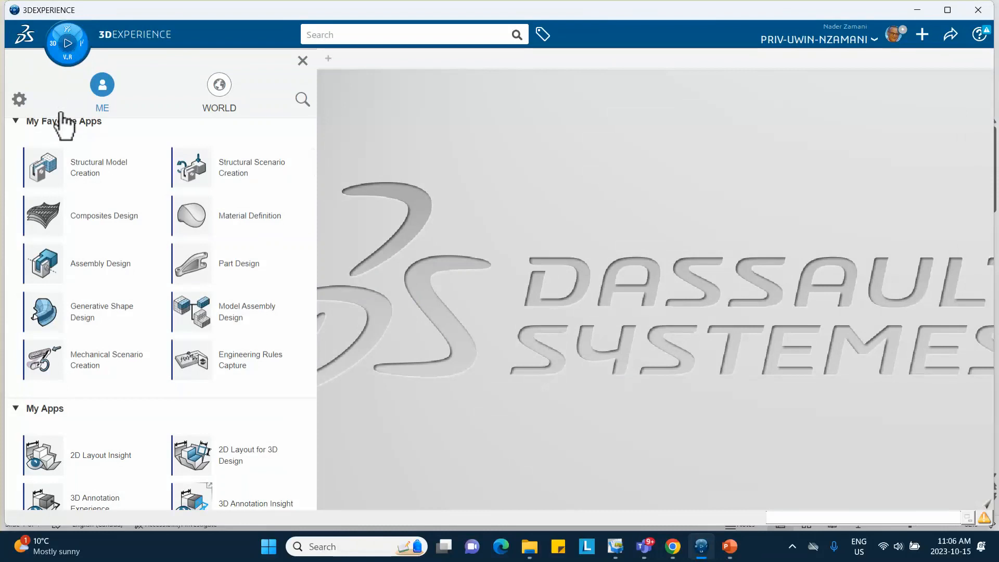
pyautogui.click(93, 276)
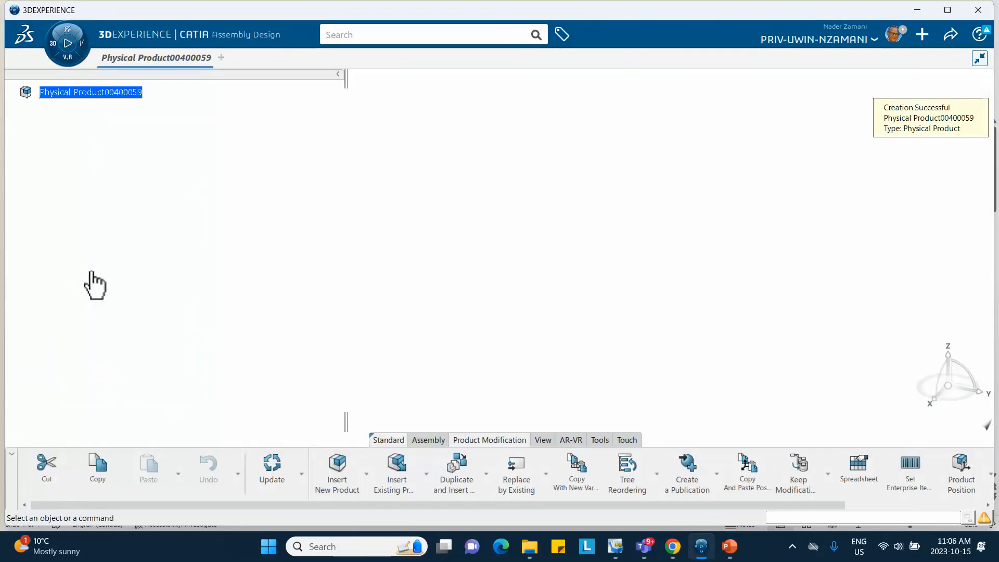
# - Insert a new 3D part under the root physical product
pyautogui.rightClick(74, 92)
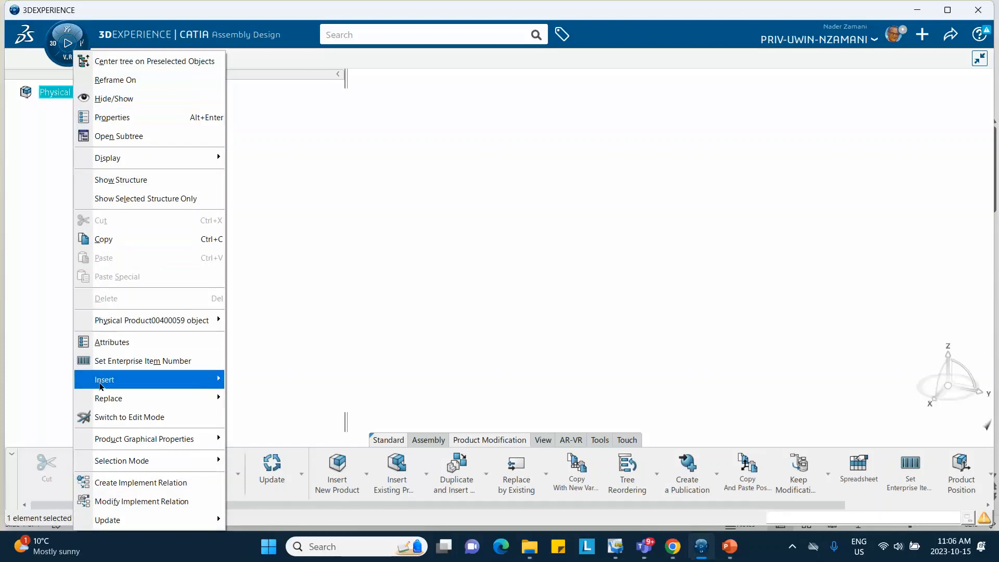
pyautogui.moveTo(101, 386)
pyautogui.click(276, 149)
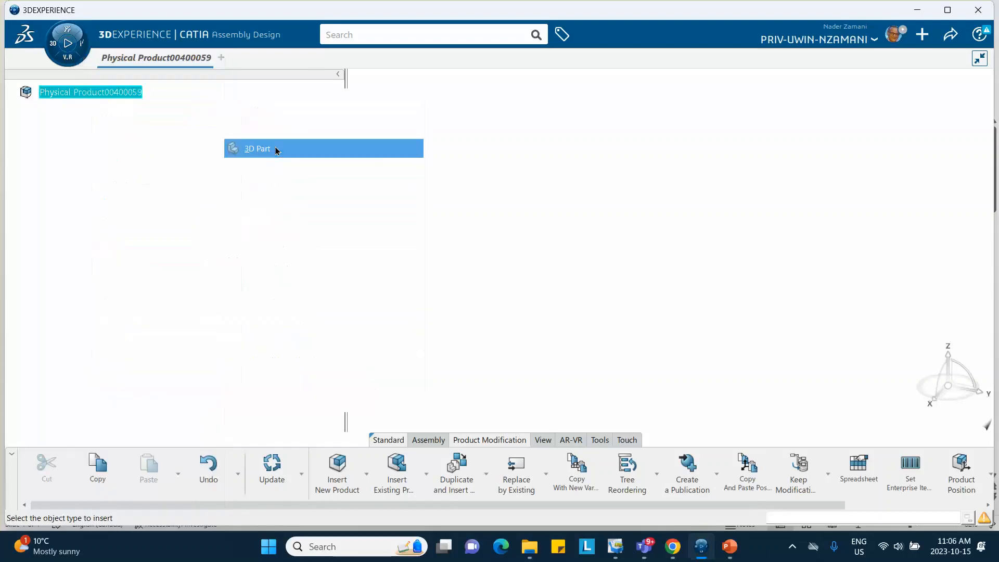
pyautogui.click(24, 111)
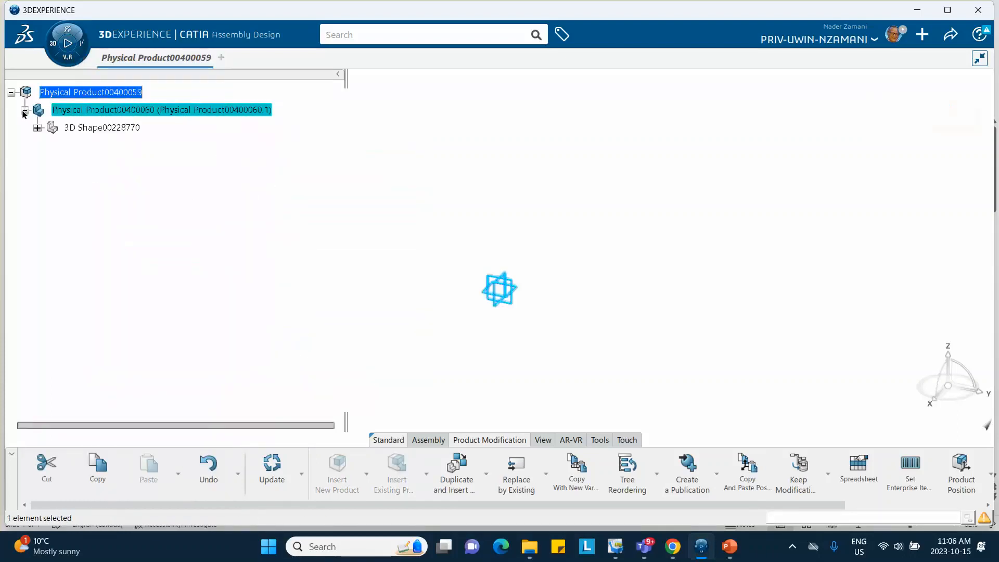
# - Set the inserted part's title to Plate_Oct_15_2023 in its properties and copy that title
pyautogui.rightClick(104, 110)
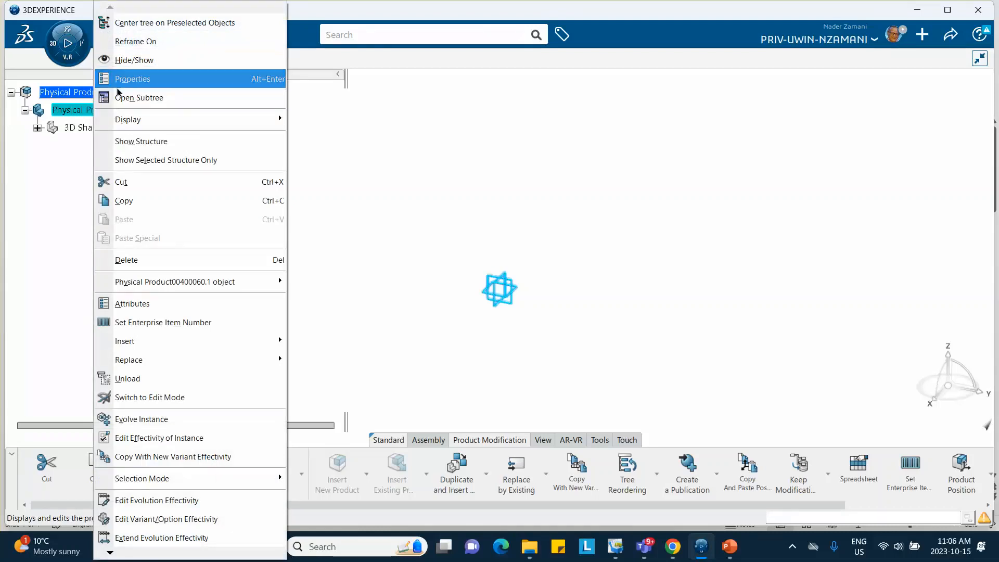
pyautogui.click(135, 78)
pyautogui.moveTo(859, 210); pyautogui.dragTo(659, 207)
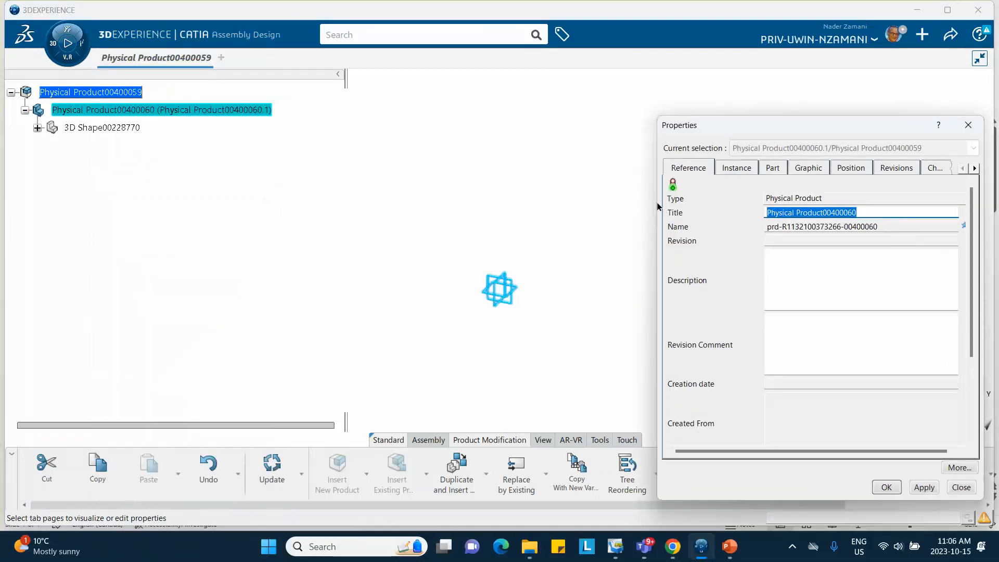
pyautogui.write('Plate_Oct_15_')
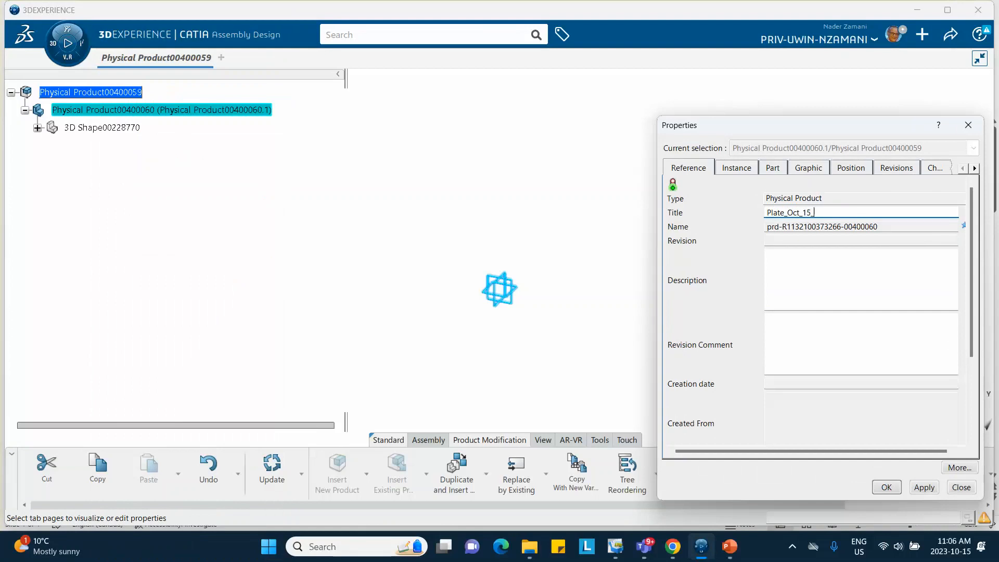
pyautogui.write('2023')
pyautogui.moveTo(835, 208); pyautogui.dragTo(779, 216)
pyautogui.rightClick(784, 215)
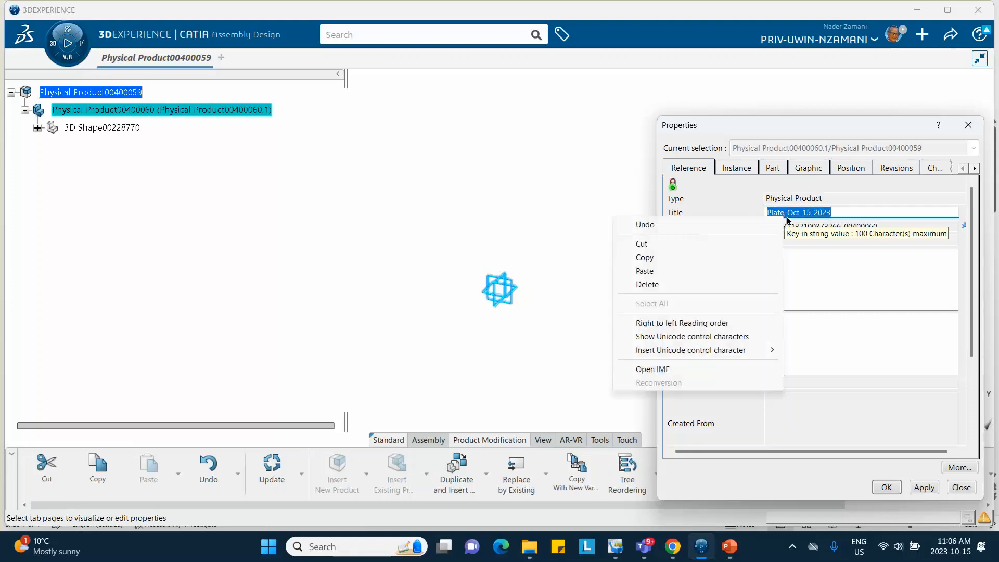
pyautogui.click(665, 259)
# - Set the part's instance title to the copied Plate_Oct_15_2023 and apply the properties
pyautogui.click(729, 169)
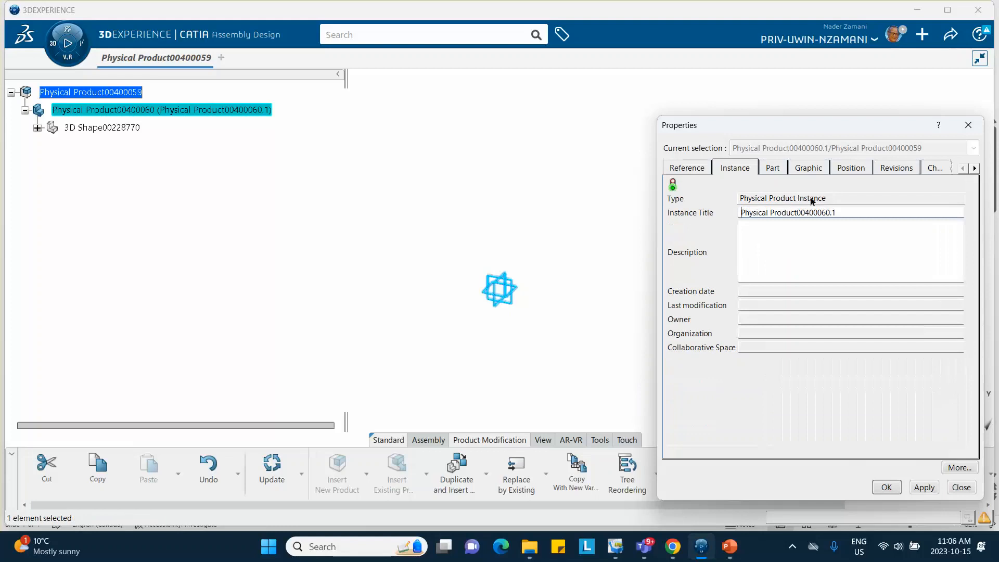
pyautogui.moveTo(838, 212); pyautogui.dragTo(686, 223)
pyautogui.rightClick(768, 211)
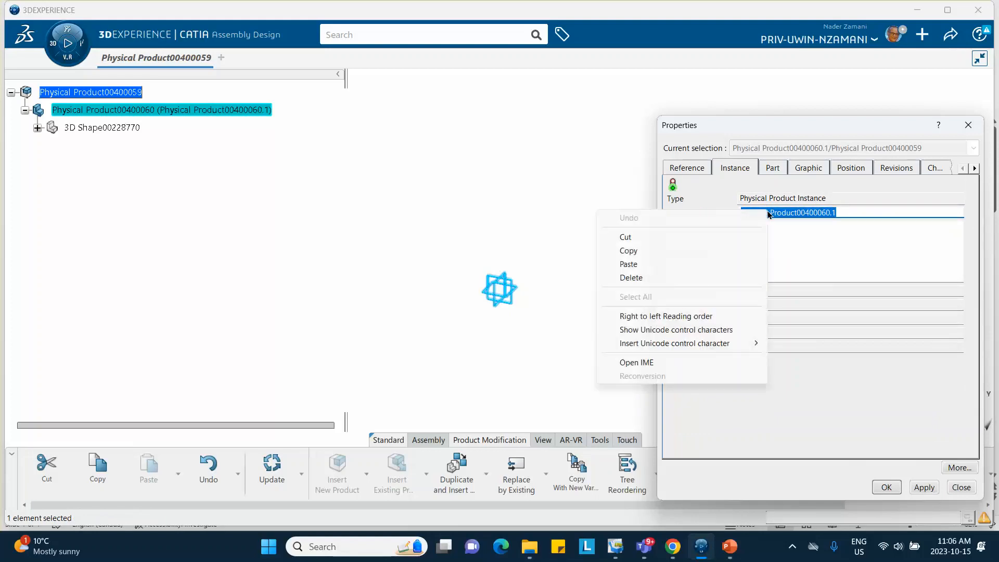
pyautogui.click(650, 265)
pyautogui.click(886, 486)
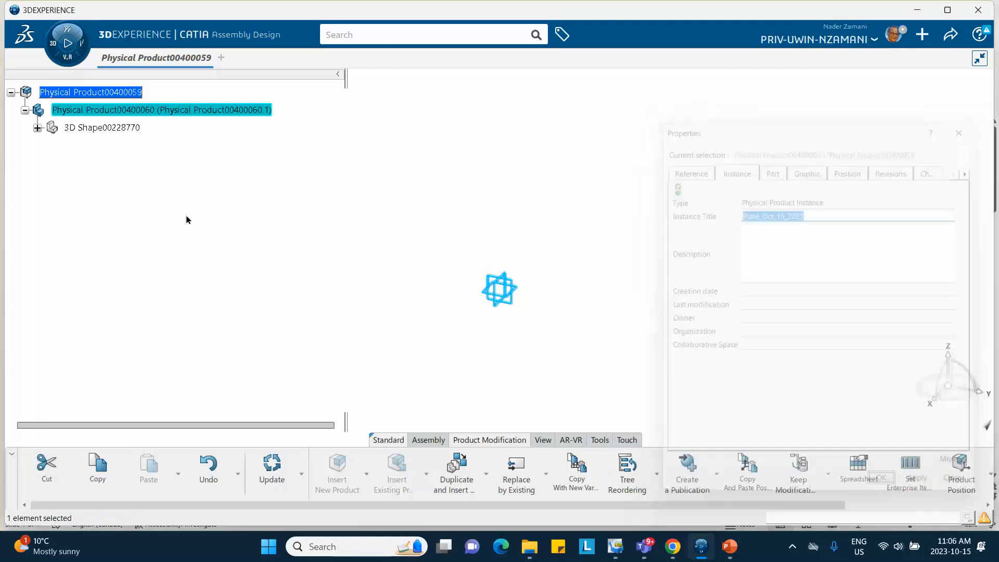
# - Activate the plate's 3D shape in Generative Shape Design and start a sketch on the yz plane
pyautogui.click(26, 110)
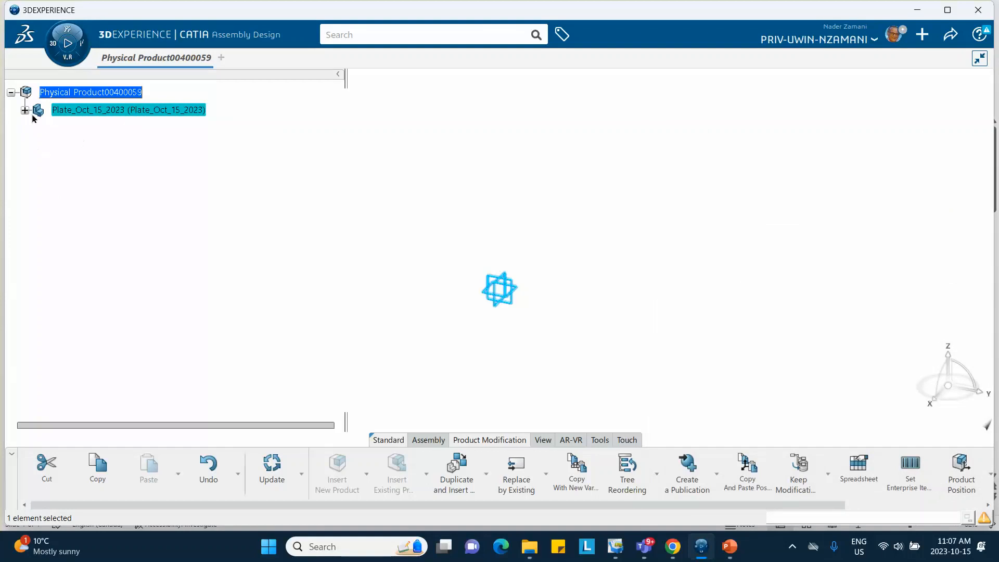
pyautogui.click(25, 109)
pyautogui.doubleClick(102, 128)
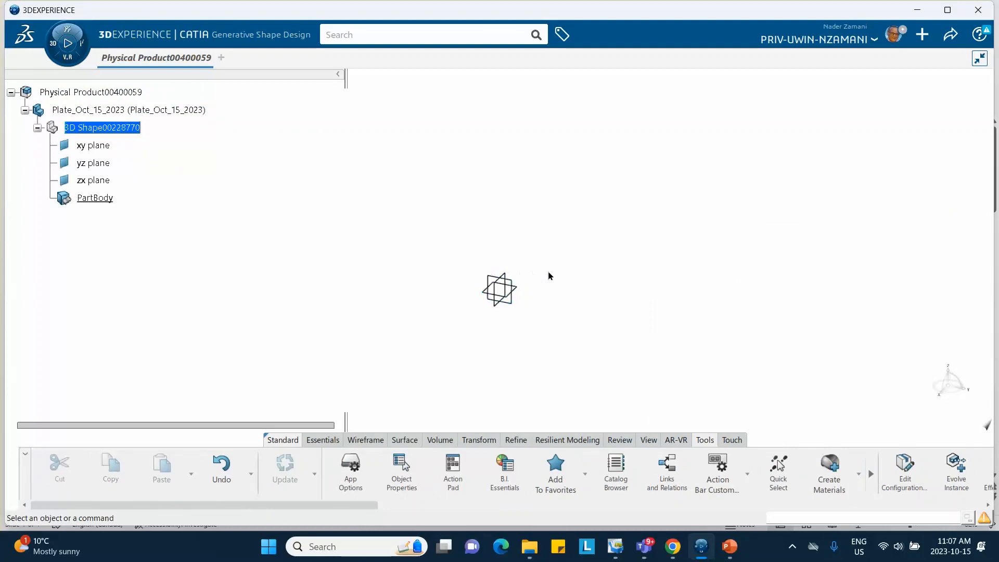
pyautogui.click(519, 289)
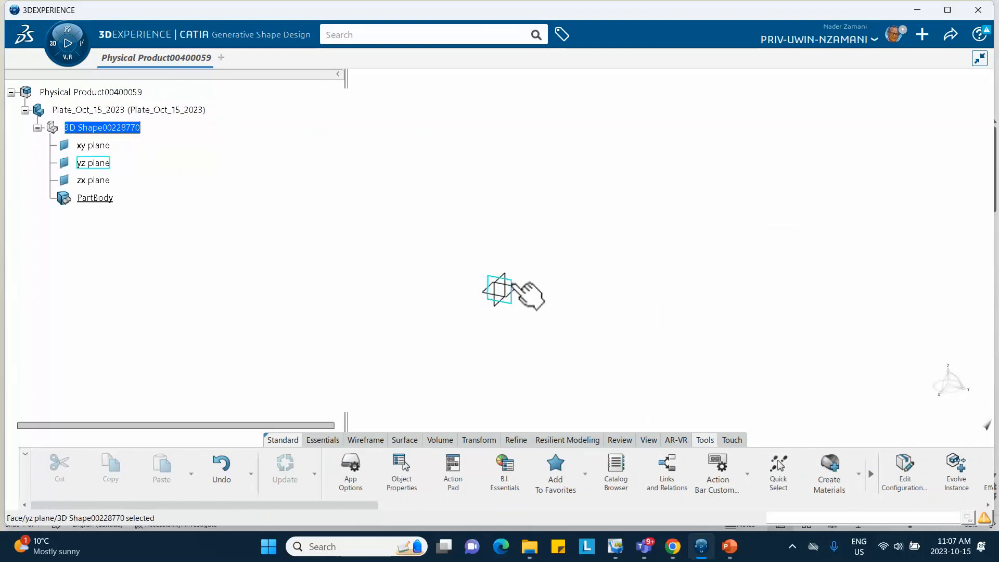
pyautogui.click(599, 236)
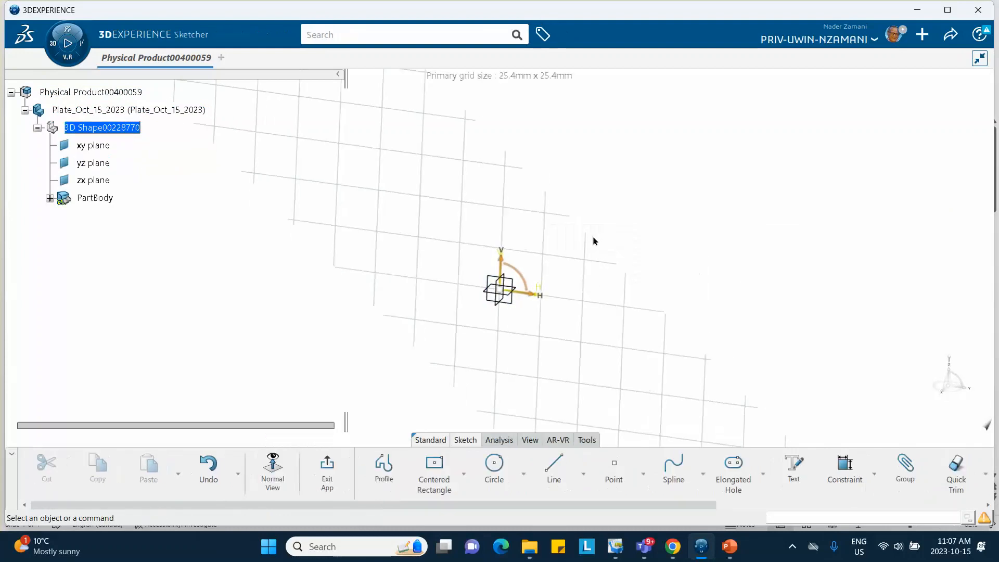
# - Sketch a centered rectangle about 139 mm wide with its center at the sketch origin
pyautogui.click(435, 466)
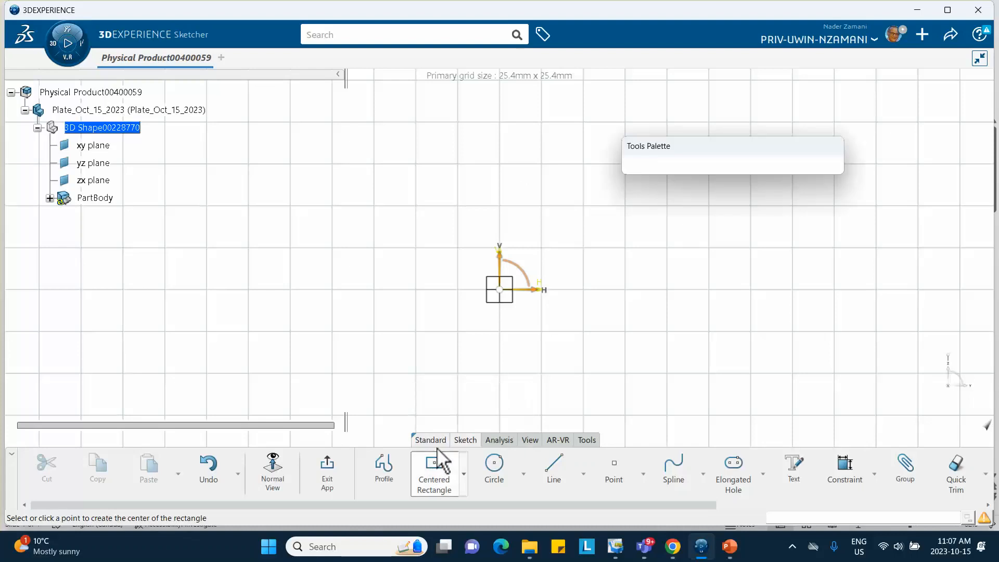
pyautogui.click(500, 290)
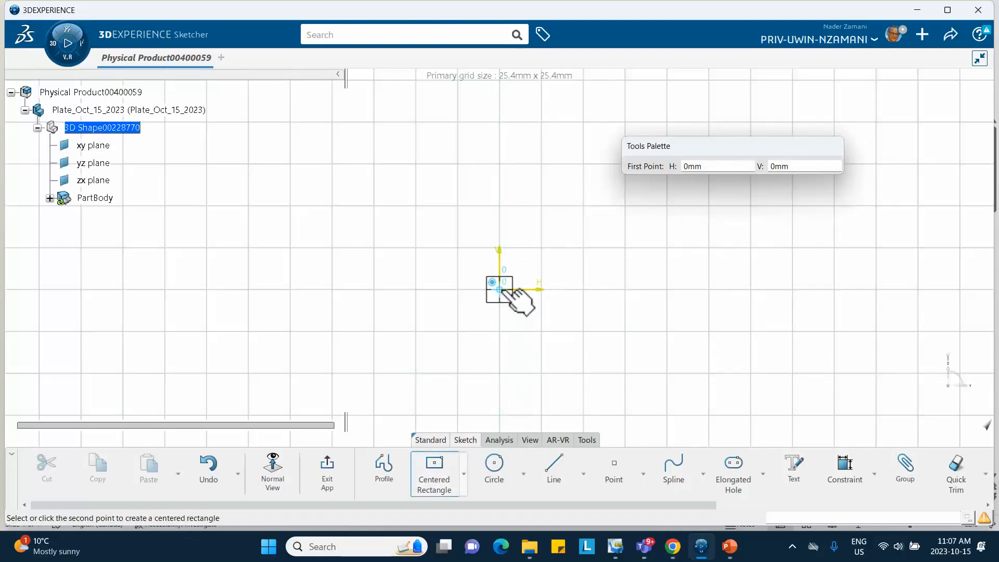
pyautogui.click(614, 385)
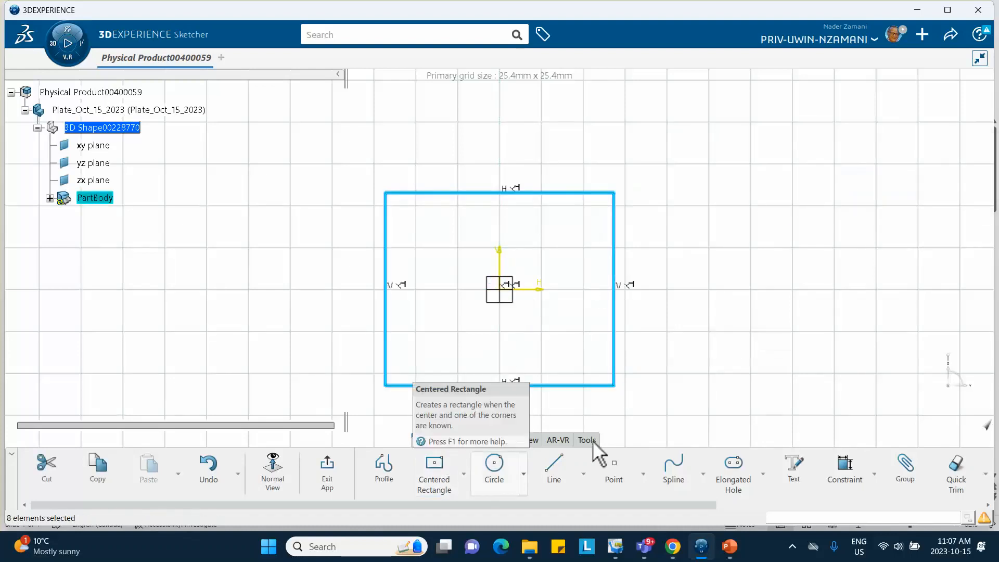
# - Constrain the rectangle's width and height to 200 mm each
pyautogui.click(845, 469)
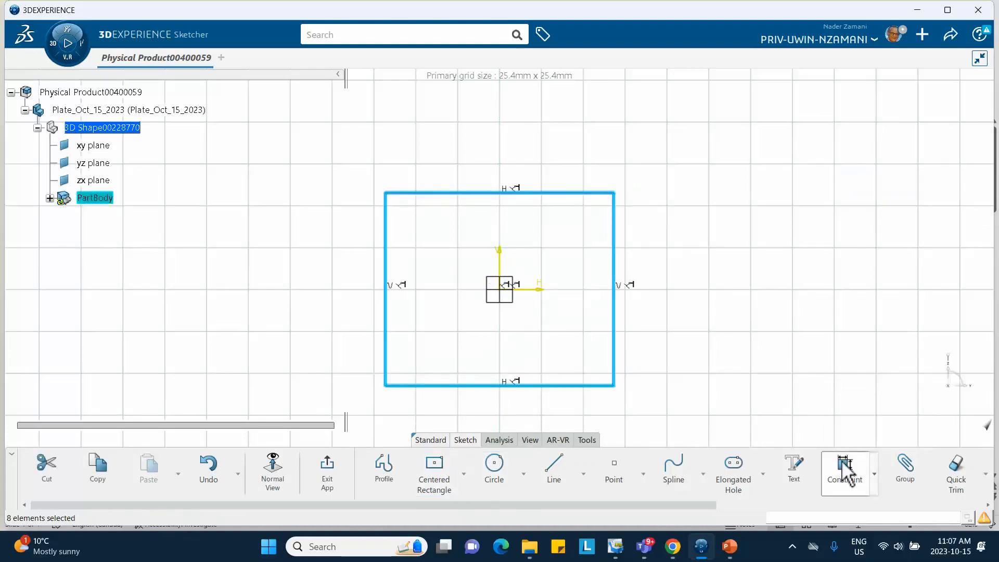
pyautogui.click(539, 193)
pyautogui.click(522, 149)
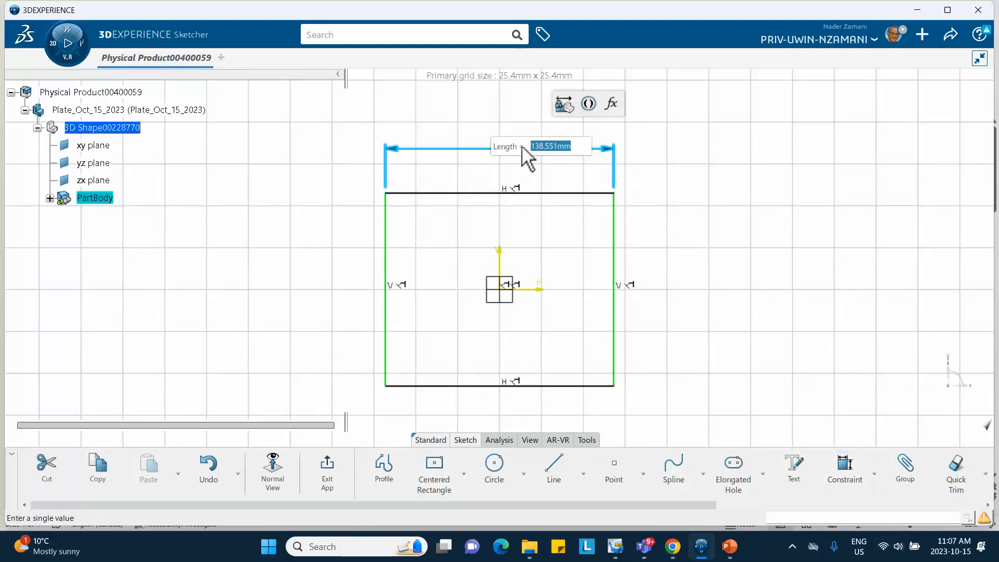
pyautogui.write('200')
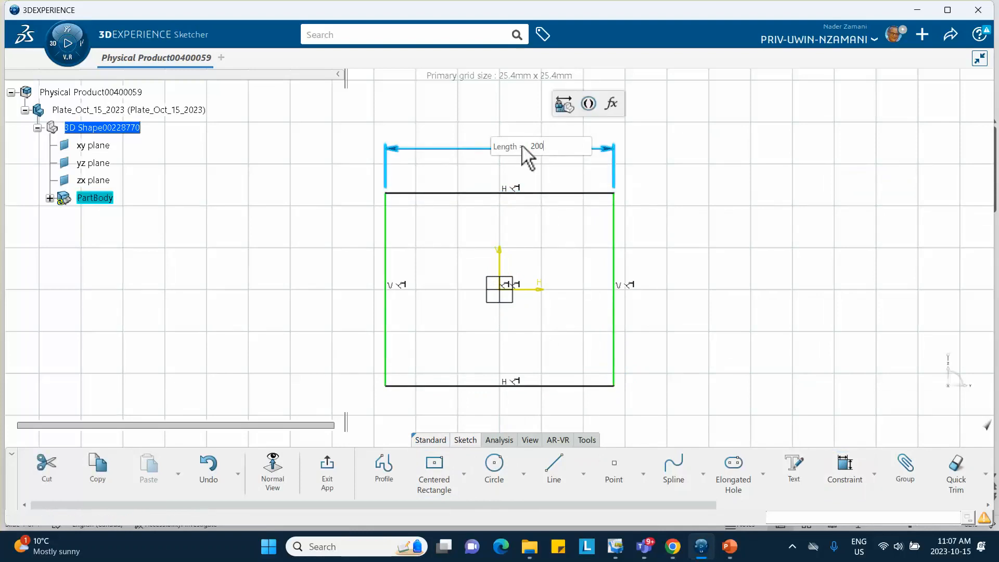
pyautogui.press('Return')
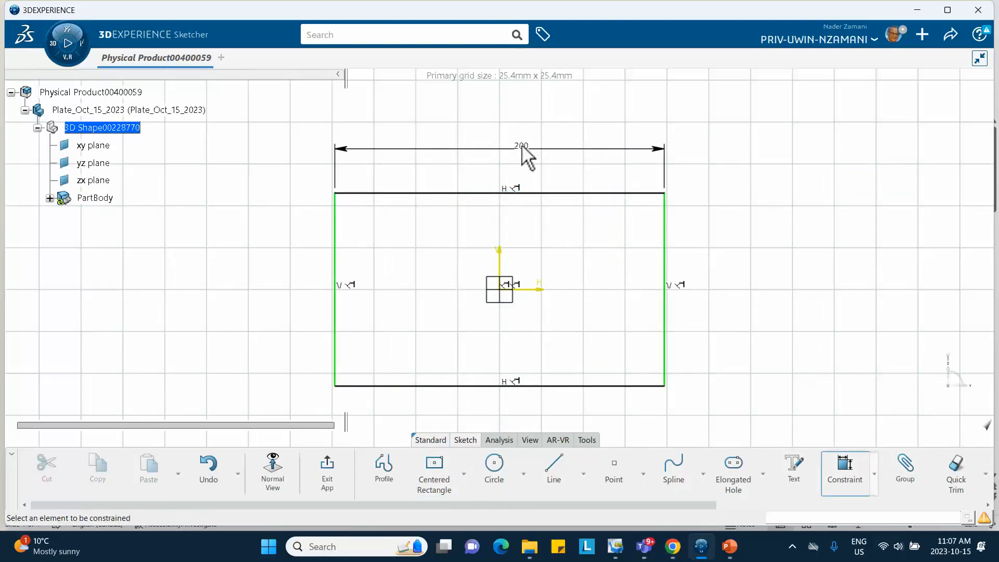
pyautogui.click(664, 251)
pyautogui.click(711, 257)
pyautogui.write('200')
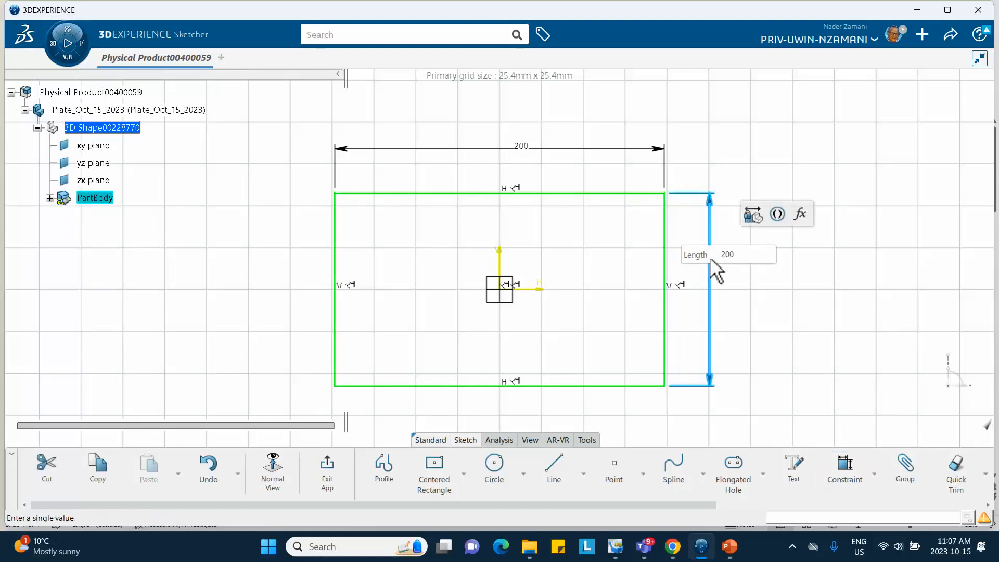
pyautogui.press('Return')
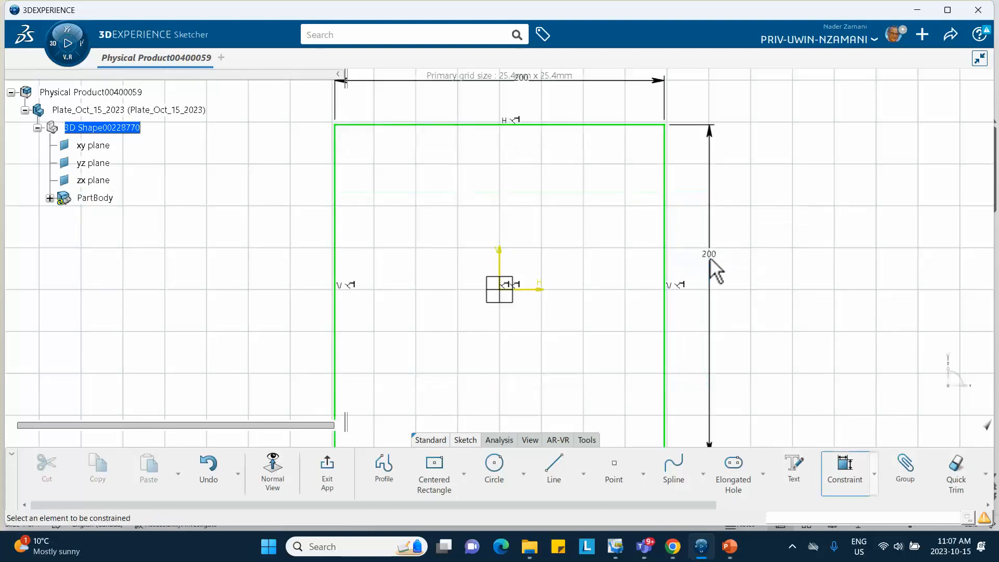
# - Exit the plate sketch and bring up the surface creation commands
pyautogui.click(338, 453)
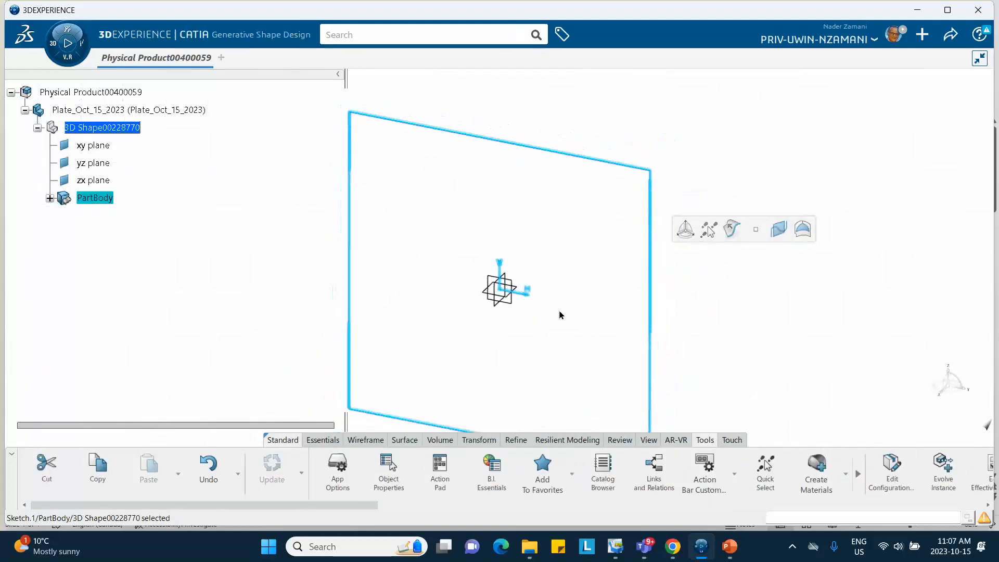
pyautogui.moveTo(556, 300)
pyautogui.mouseDown(button='middle')
pyautogui.moveTo(542, 238)
pyautogui.moveTo(545, 251)
pyautogui.mouseUp(button='middle')
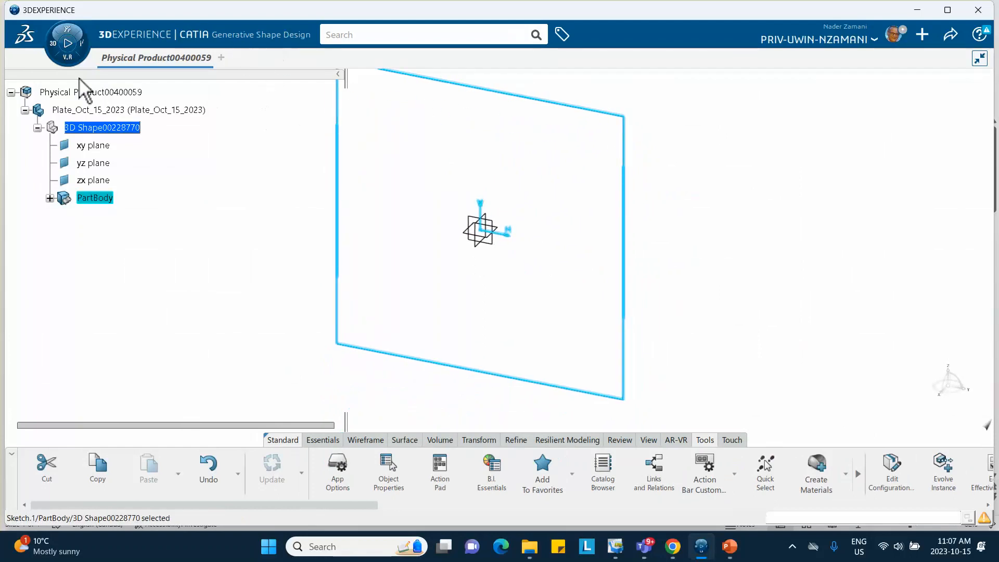
pyautogui.click(401, 439)
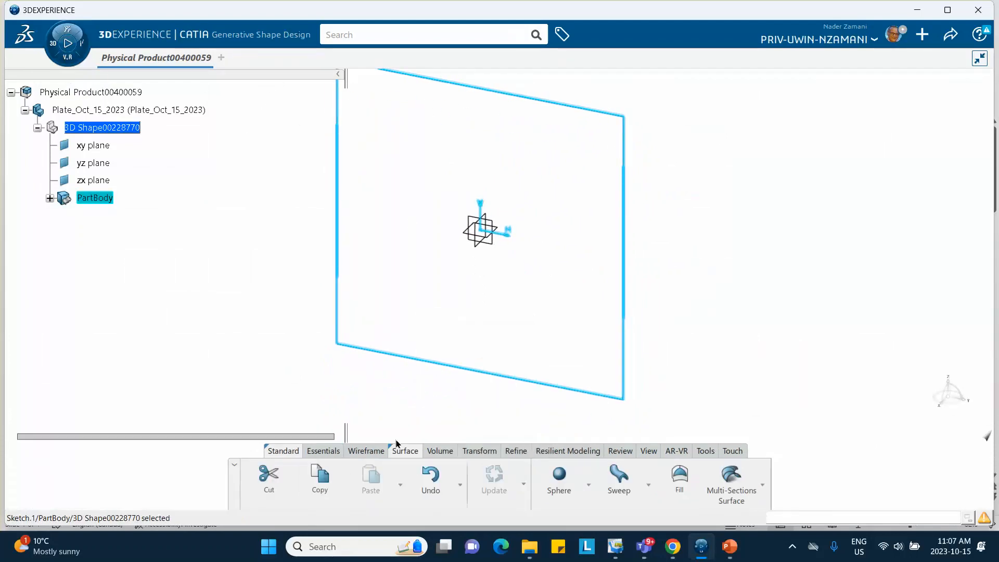
pyautogui.click(54, 42)
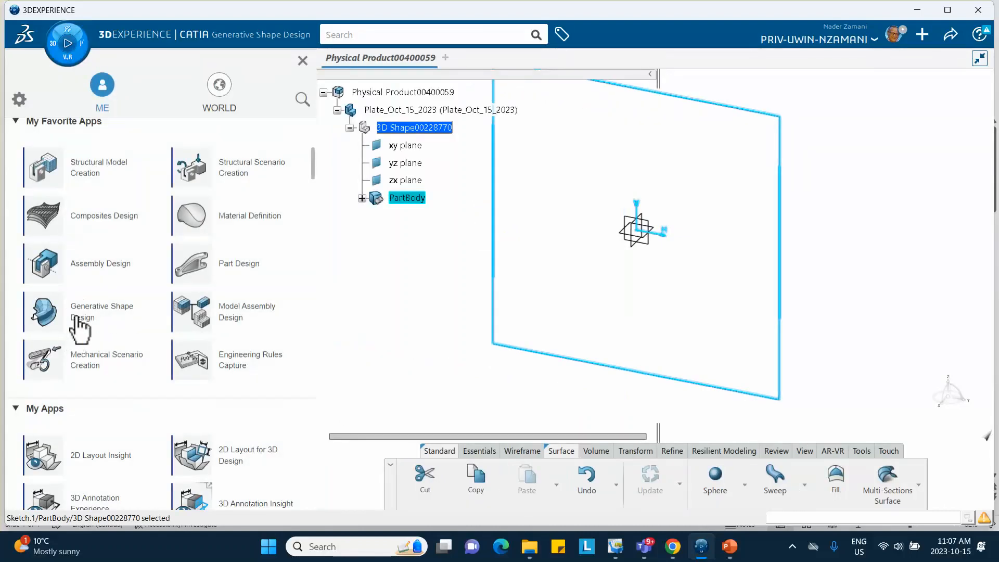
pyautogui.click(404, 339)
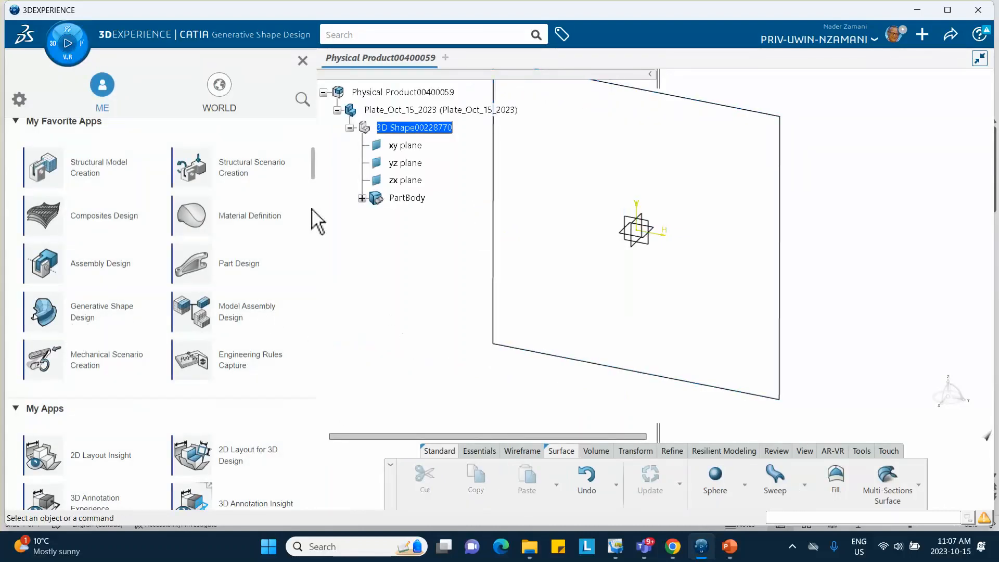
pyautogui.click(303, 61)
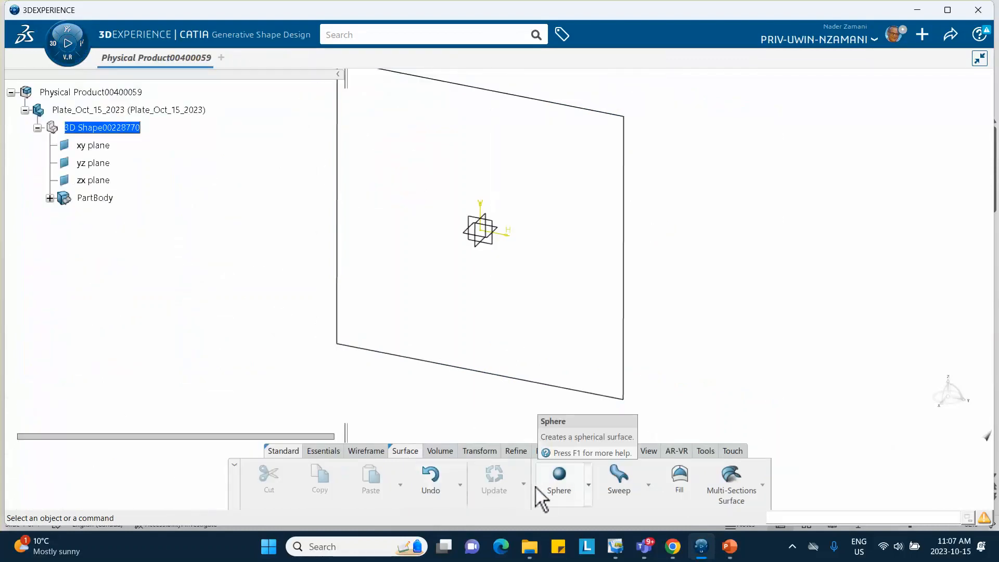
# - Create a Fill surface bounded by the square plate sketch
pyautogui.click(589, 485)
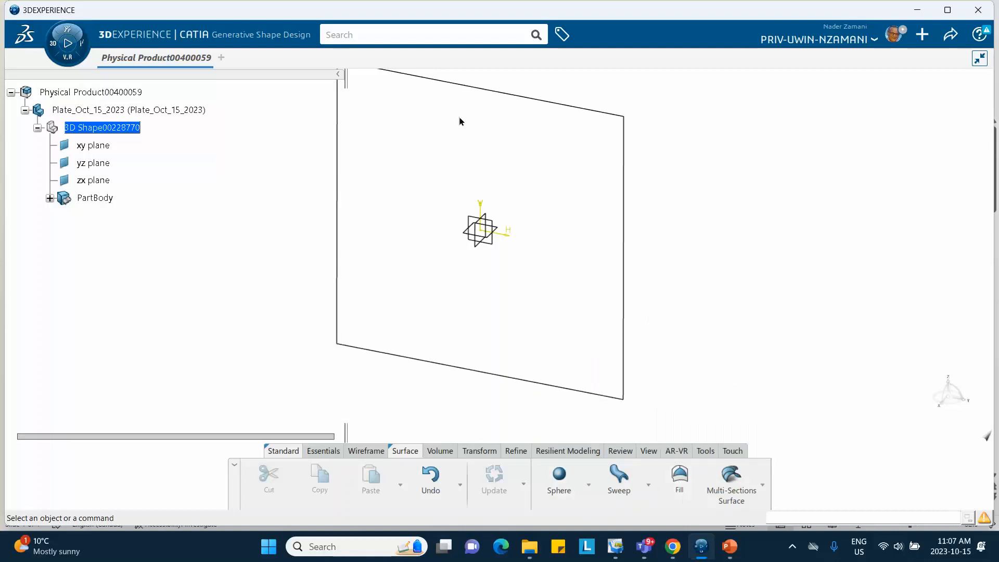
pyautogui.click(679, 478)
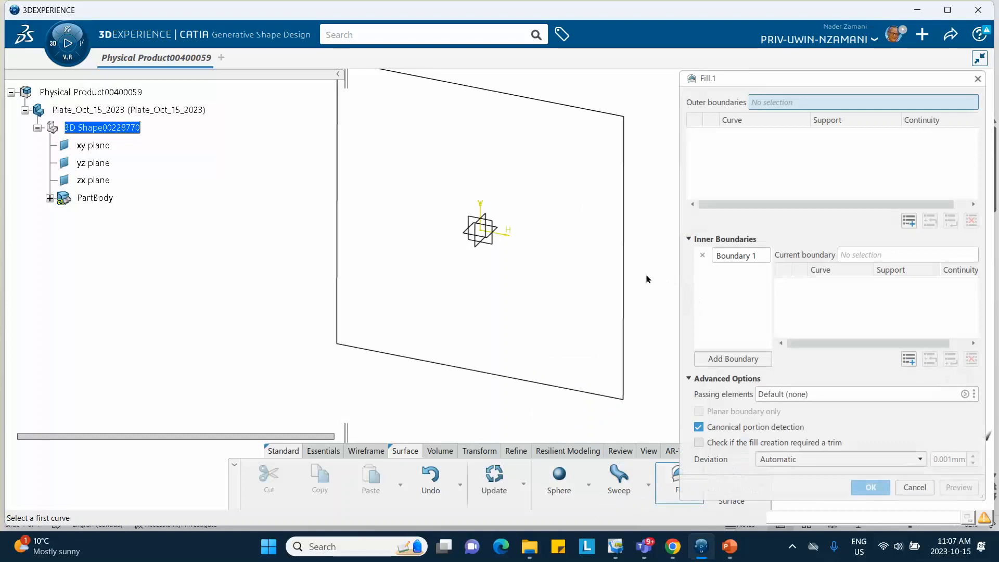
pyautogui.click(624, 304)
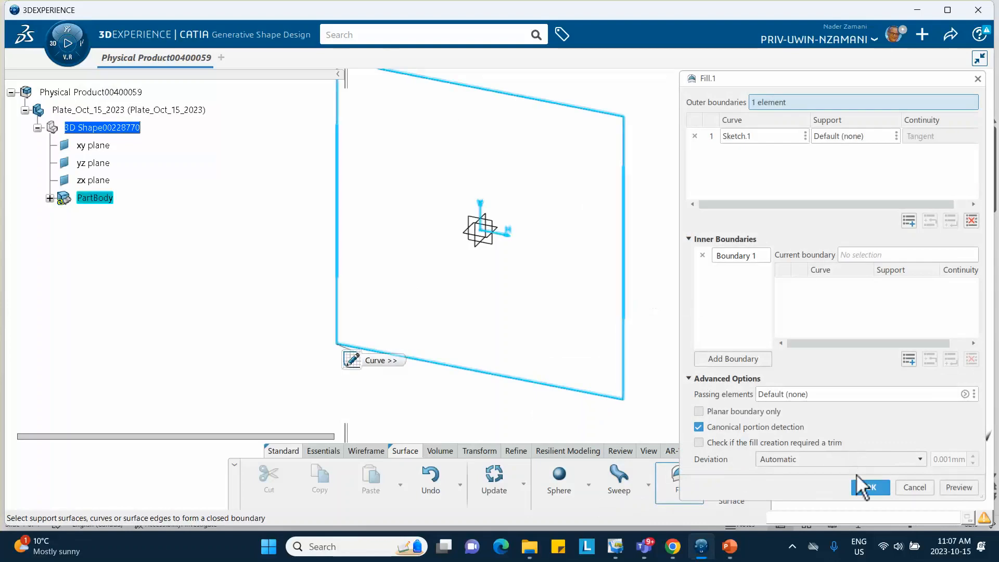
pyautogui.click(867, 488)
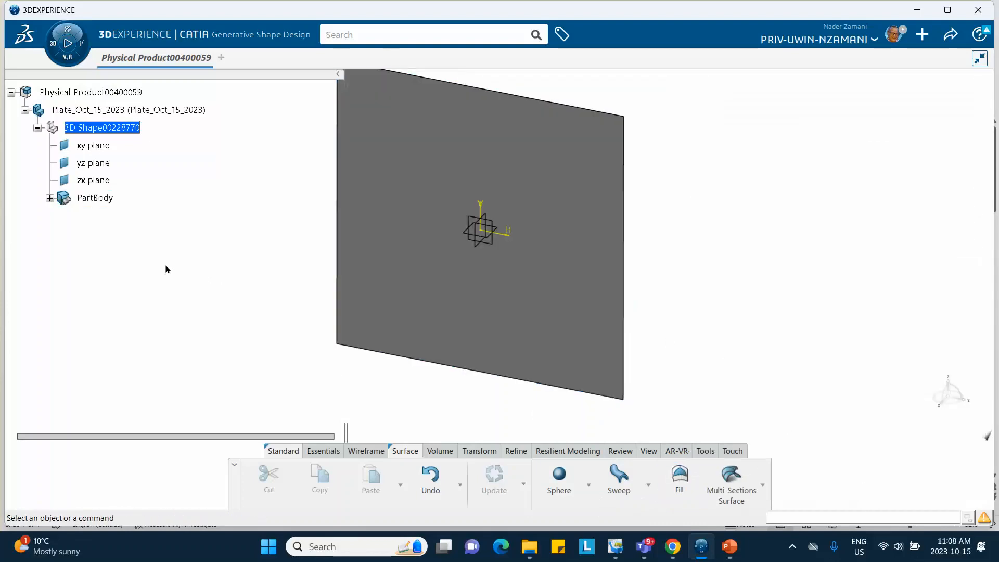
# - Create a core material named Plate_Oct_15_2023 with a simulation domain
pyautogui.click(705, 450)
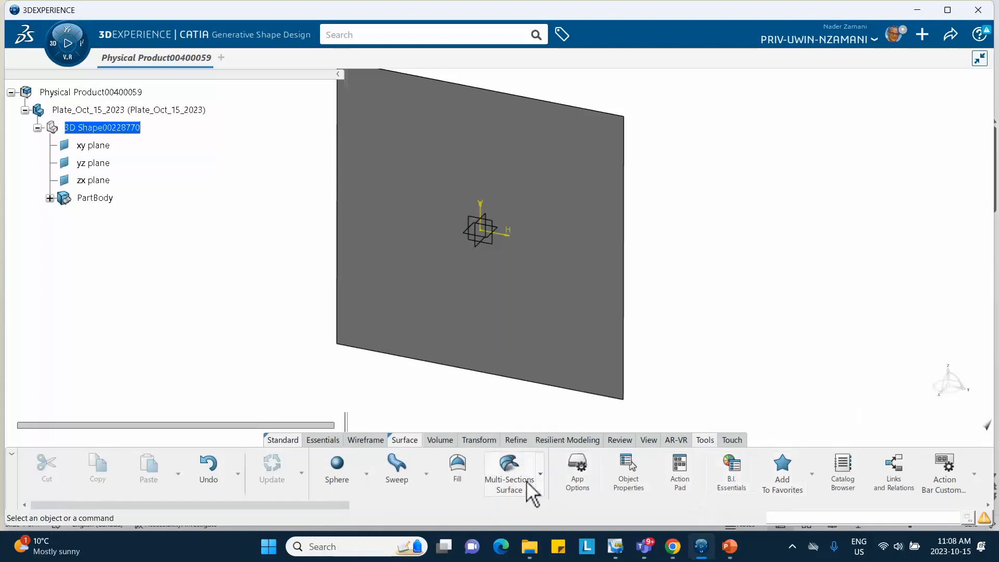
pyautogui.click(988, 505)
pyautogui.click(988, 504)
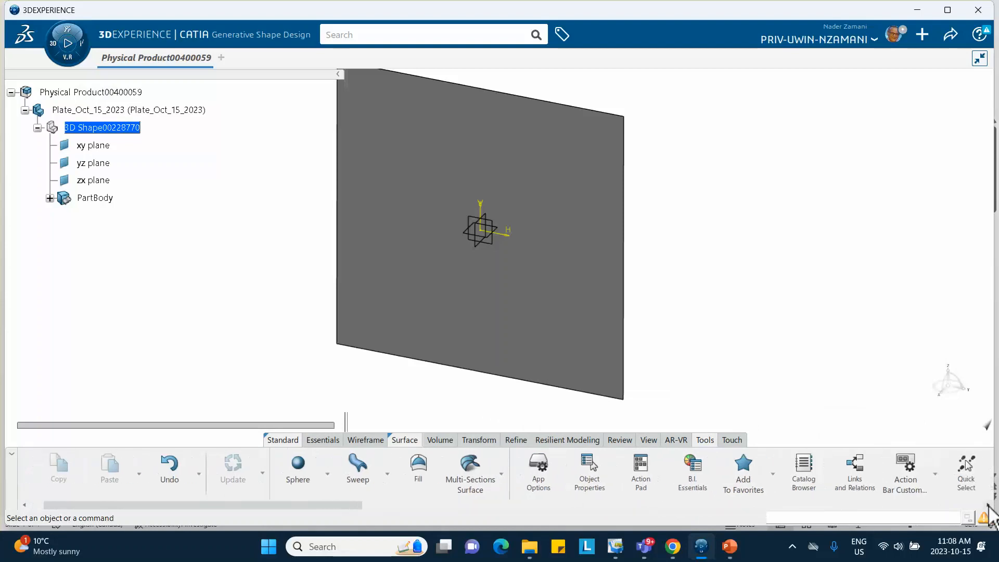
pyautogui.click(988, 504)
pyautogui.click(988, 504)
pyautogui.click(988, 505)
pyautogui.click(989, 504)
pyautogui.click(988, 504)
pyautogui.click(988, 505)
pyautogui.click(988, 505)
pyautogui.click(989, 505)
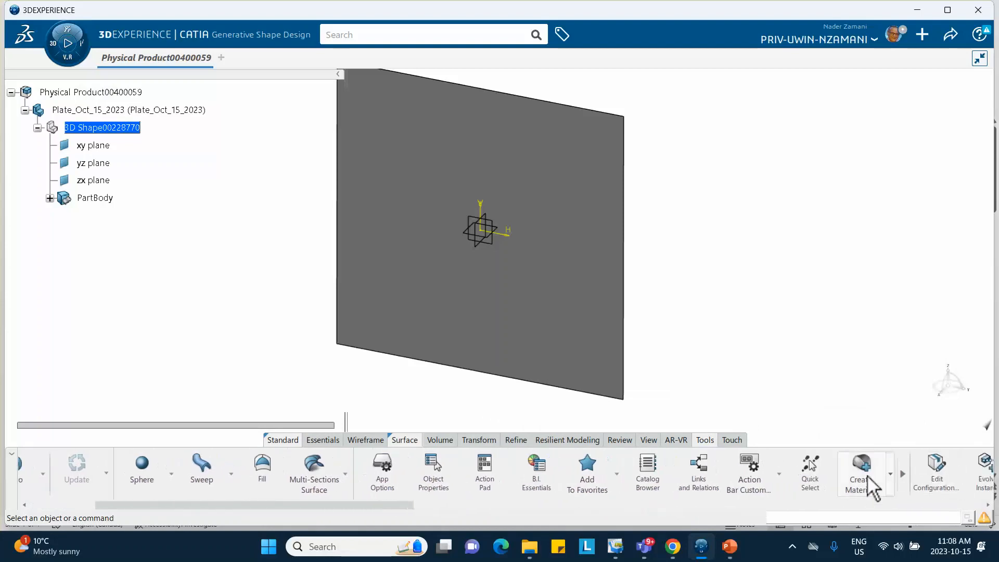
pyautogui.click(861, 471)
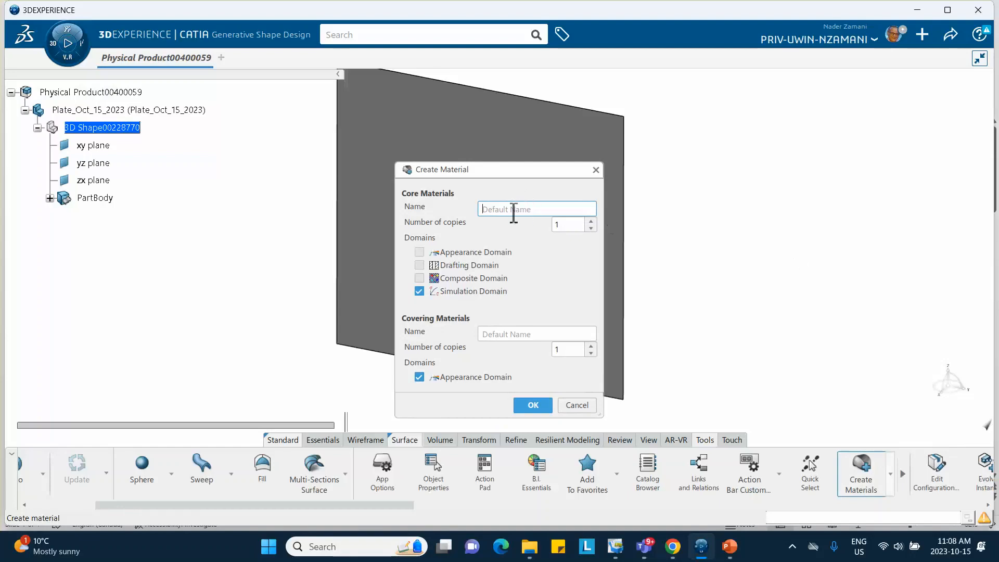
pyautogui.write('Plate_Oct_15_2023')
pyautogui.click(522, 408)
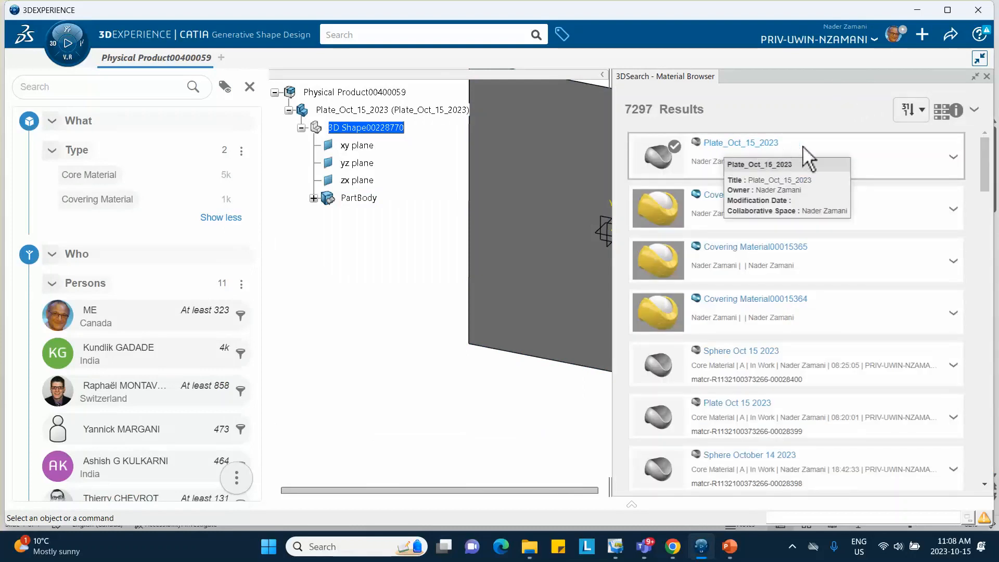
# - Apply the Plate_Oct_15_2023 core material to the plate part and close the material browser
pyautogui.click(954, 157)
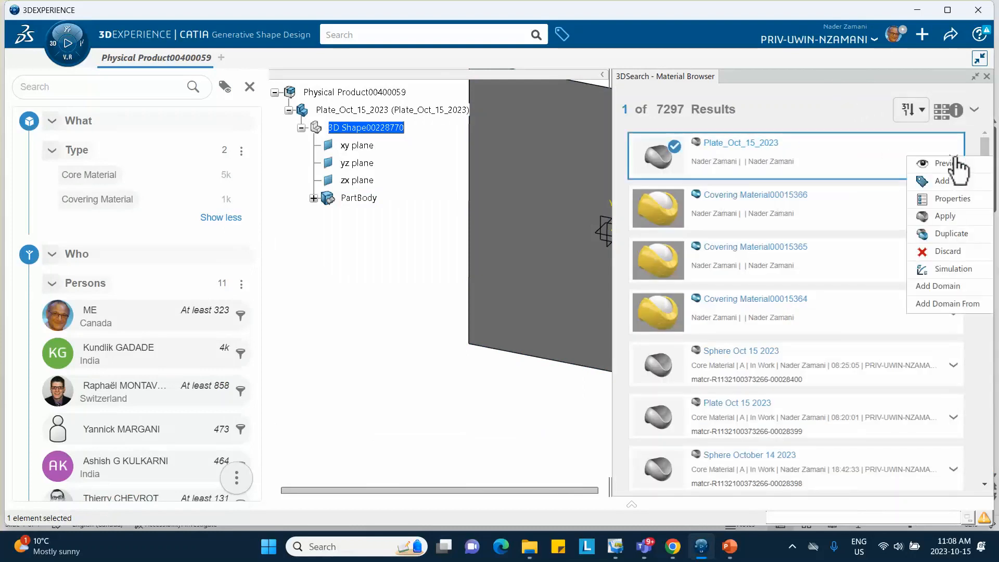
pyautogui.click(948, 216)
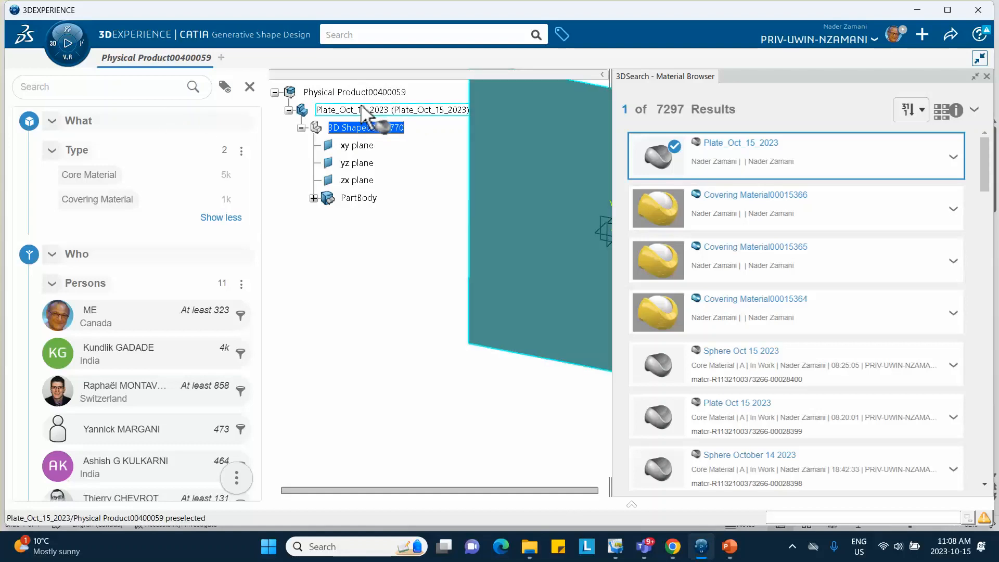
pyautogui.click(365, 110)
pyautogui.click(691, 123)
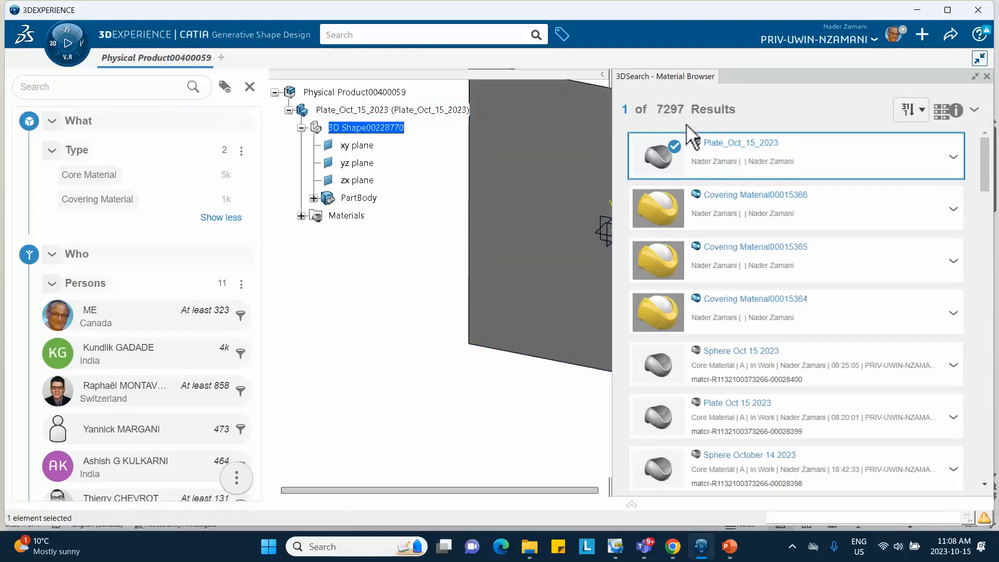
pyautogui.click(987, 76)
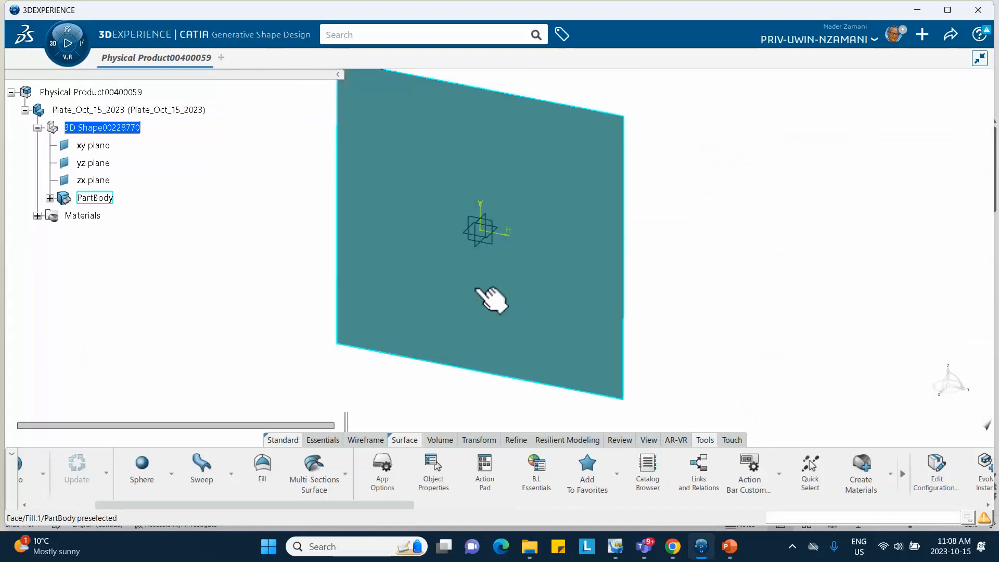
# - Open the plate material's simulation domain definition and enable Density under the general structural options
pyautogui.click(37, 216)
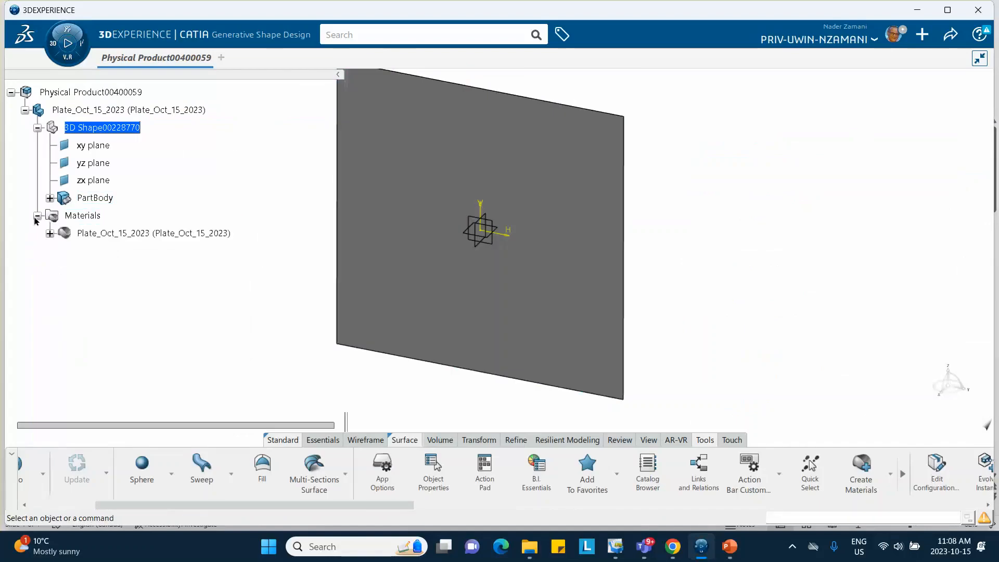
pyautogui.click(49, 234)
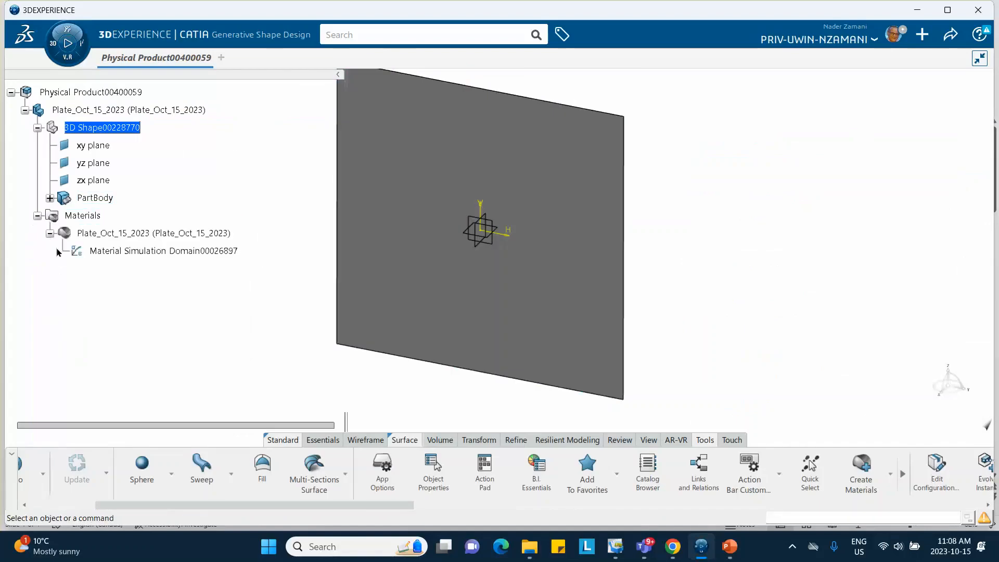
pyautogui.doubleClick(132, 252)
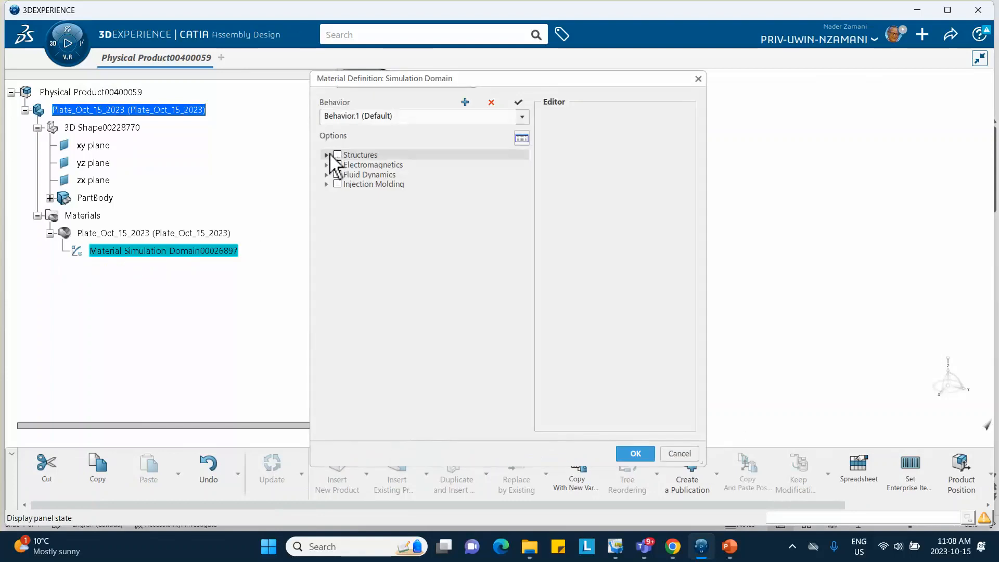
pyautogui.click(326, 154)
pyautogui.click(335, 164)
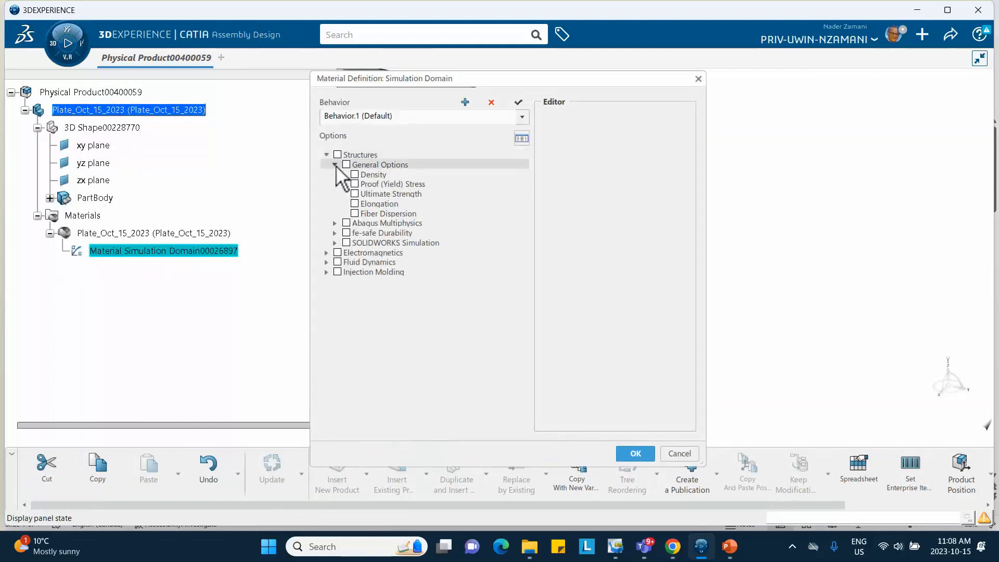
pyautogui.click(355, 174)
pyautogui.doubleClick(579, 159)
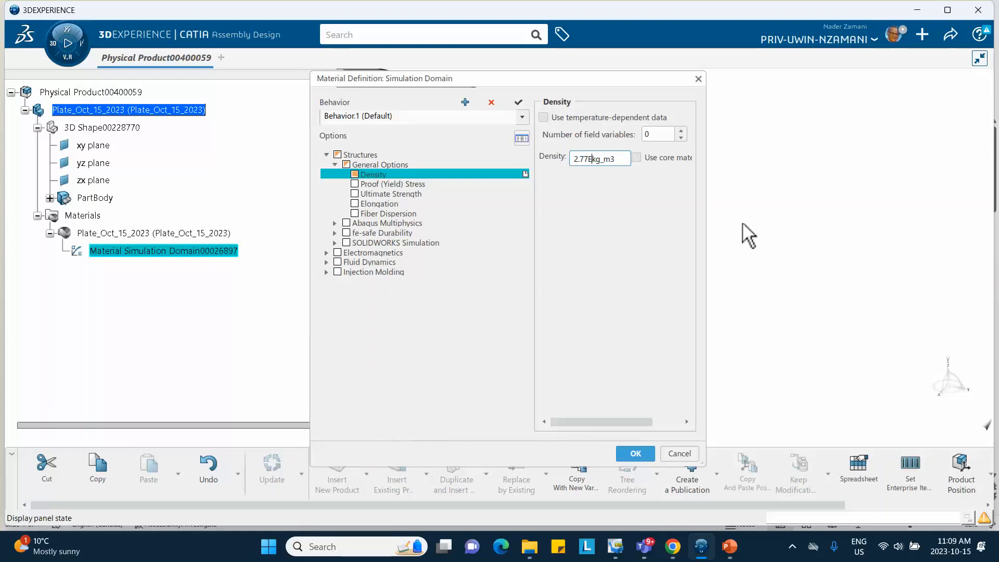
# - Switch to PowerPoint, check the aluminum plate's density and its units on slide 2, and return to 3DEXPERIENCE
pyautogui.click(728, 546)
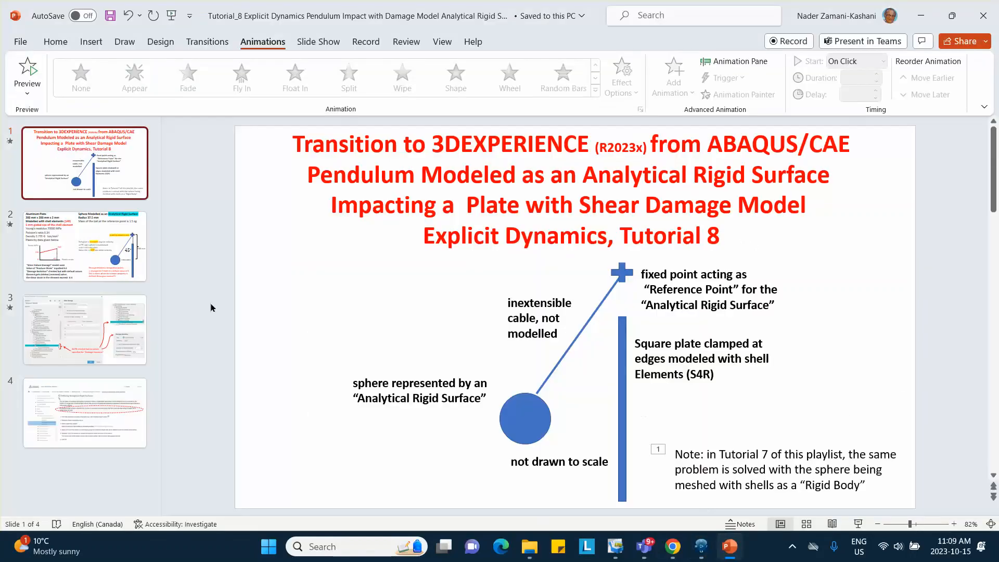
pyautogui.click(85, 246)
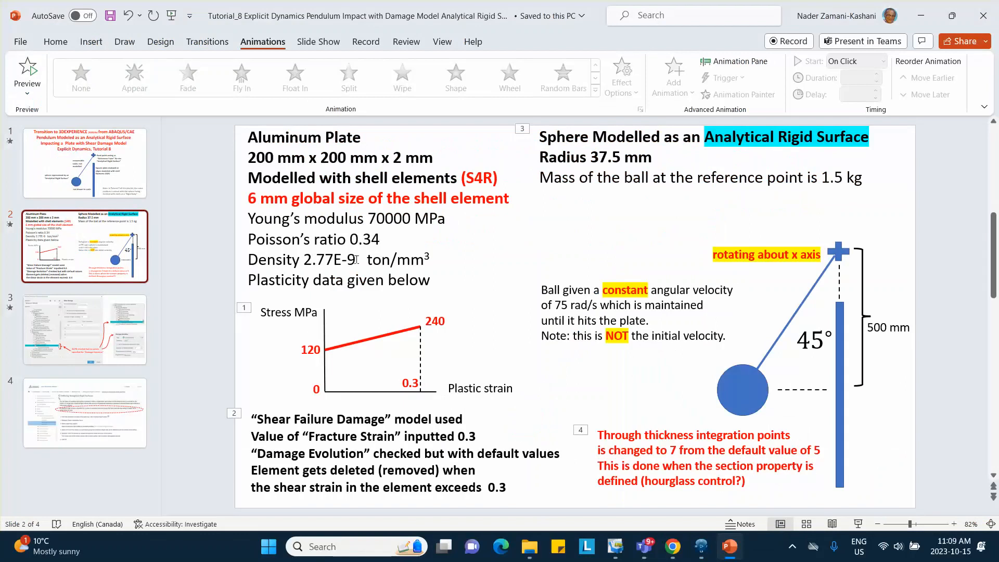
pyautogui.click(921, 16)
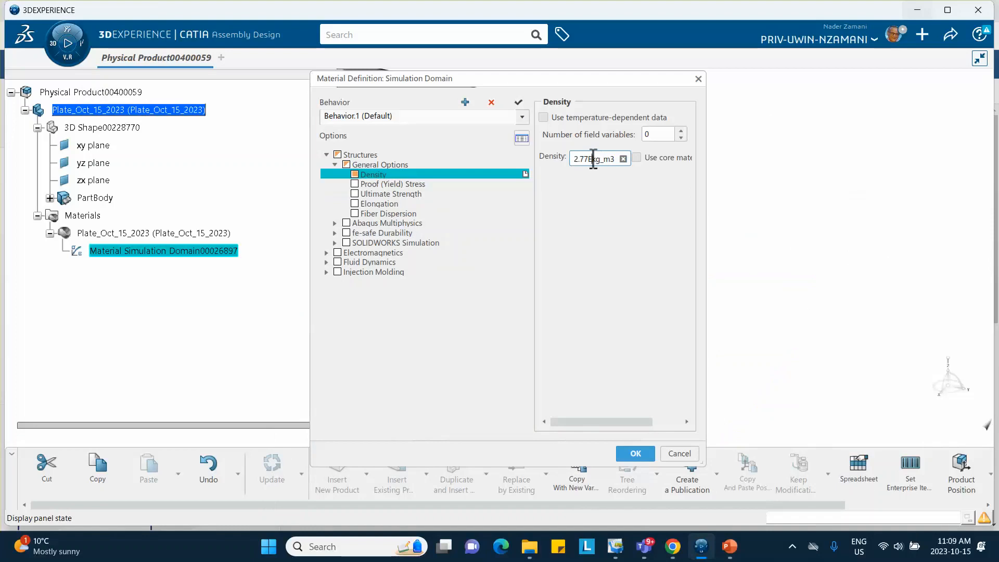
# - Set the plate material's density to 2770 kg_m3
pyautogui.press('BackSpace')
pyautogui.press('BackSpace')
pyautogui.press('BackSpace')
pyautogui.click(396, 362)
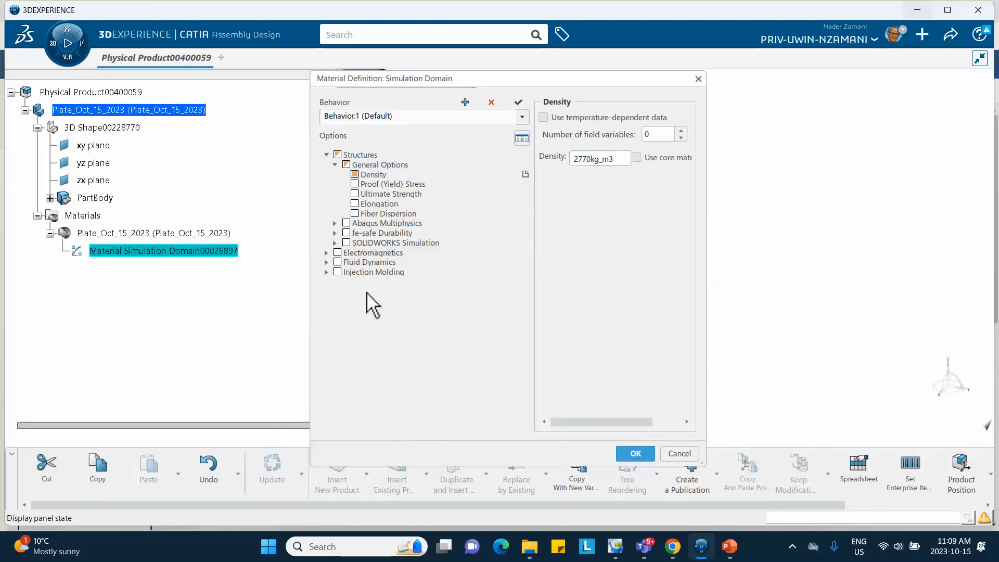
# - Add isotropic Elastic behavior to the plate material with Young's modulus 70000 MPa and Poisson's ratio 0.34
pyautogui.click(335, 223)
pyautogui.click(343, 233)
pyautogui.click(352, 242)
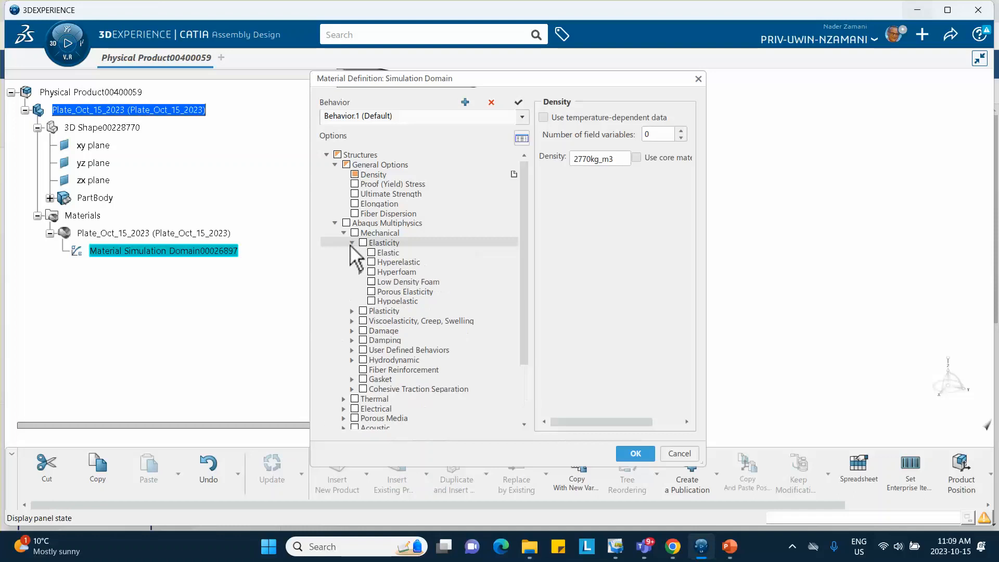
pyautogui.click(372, 253)
pyautogui.click(615, 180)
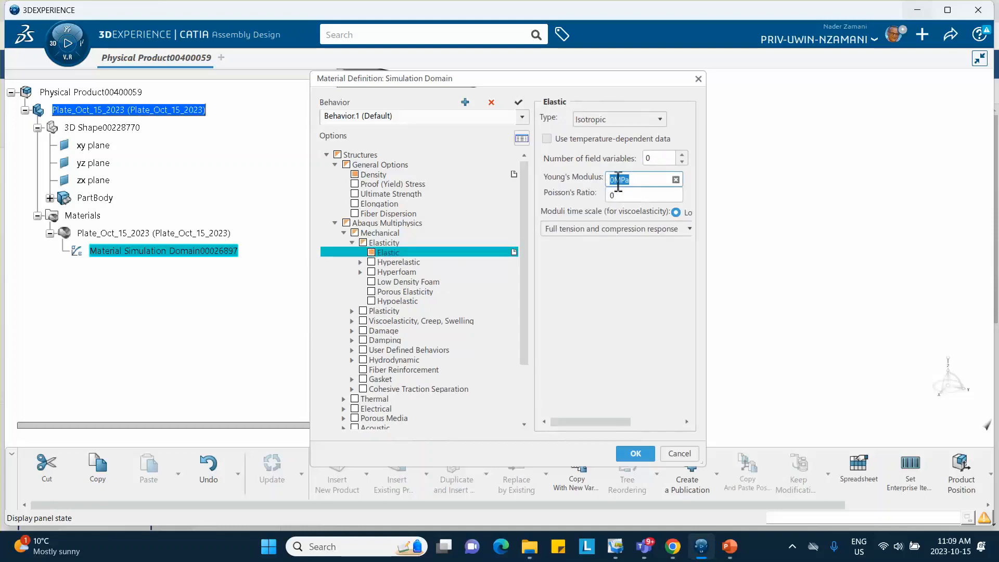
pyautogui.click(615, 179)
pyautogui.click(630, 195)
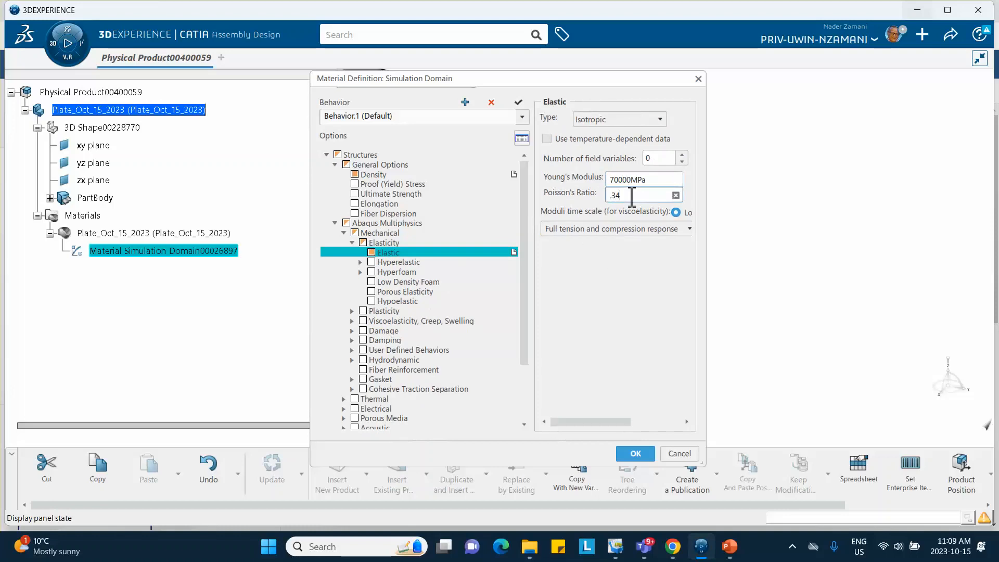
pyautogui.click(597, 335)
pyautogui.scroll(-2, 459, 333)
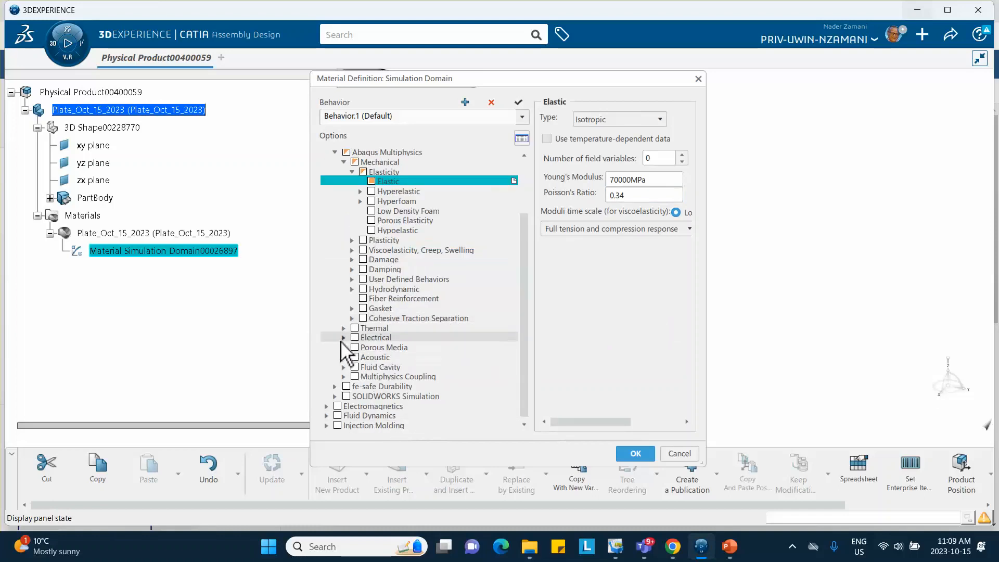
pyautogui.click(352, 259)
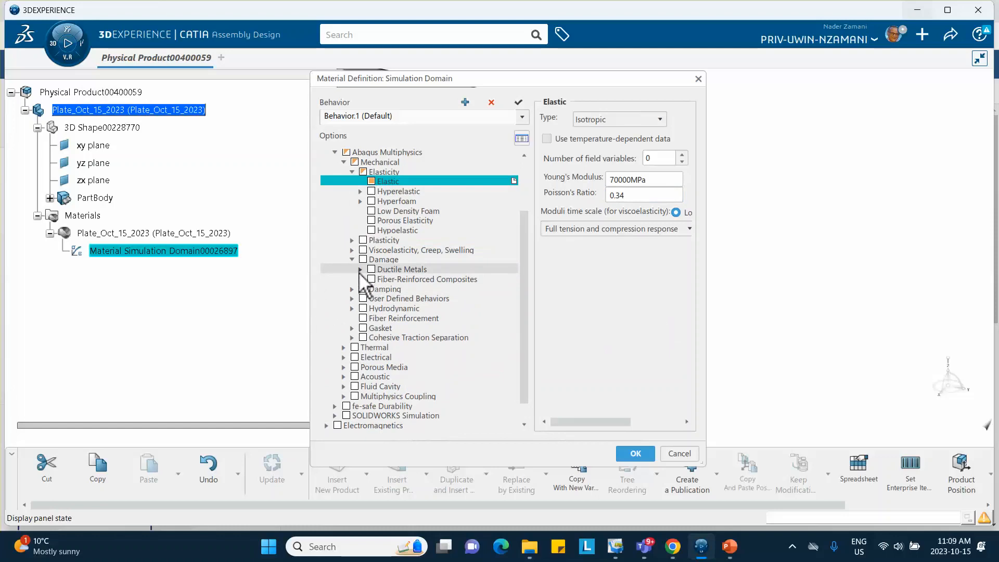
pyautogui.click(360, 269)
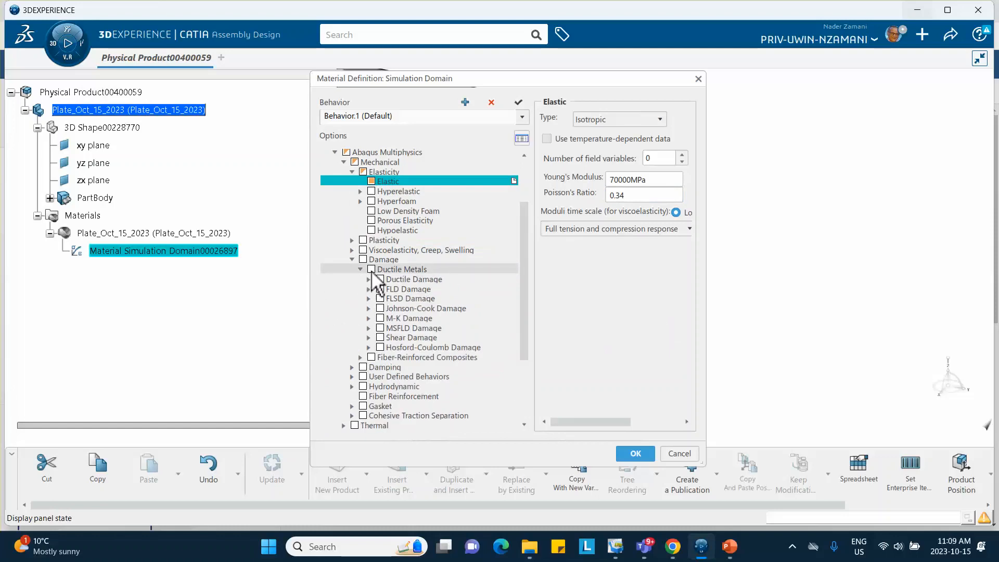
pyautogui.click(379, 338)
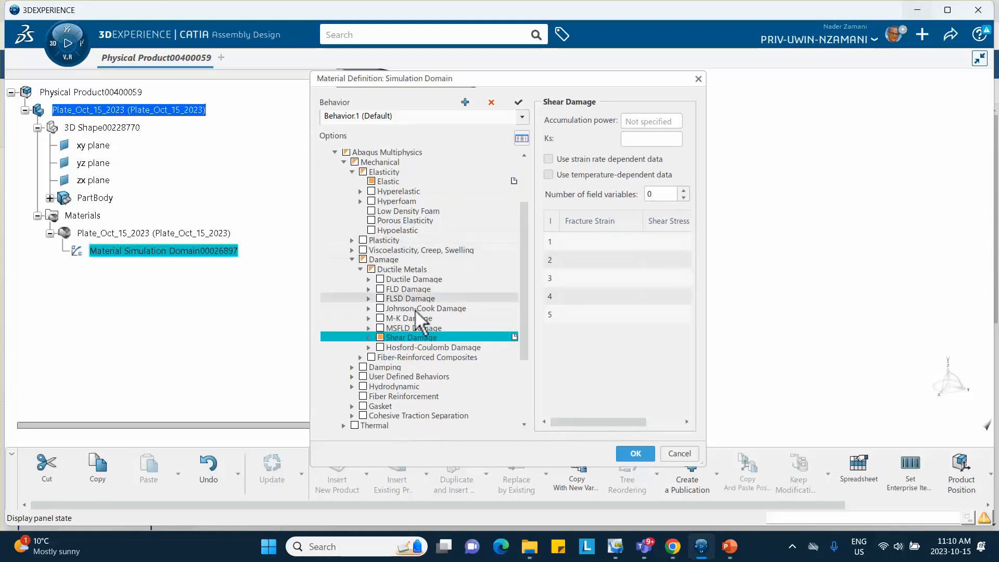
pyautogui.click(514, 337)
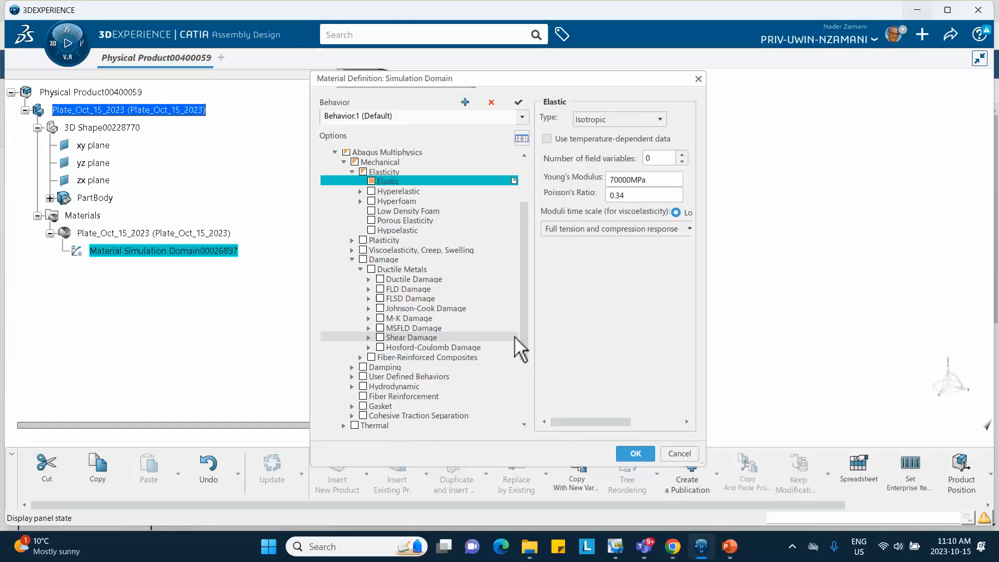
# - Add Plastic behavior to the plate material with yield stress 120 MPa at plastic strain 0 and 240 MPa at plastic strain 0.3
pyautogui.click(352, 240)
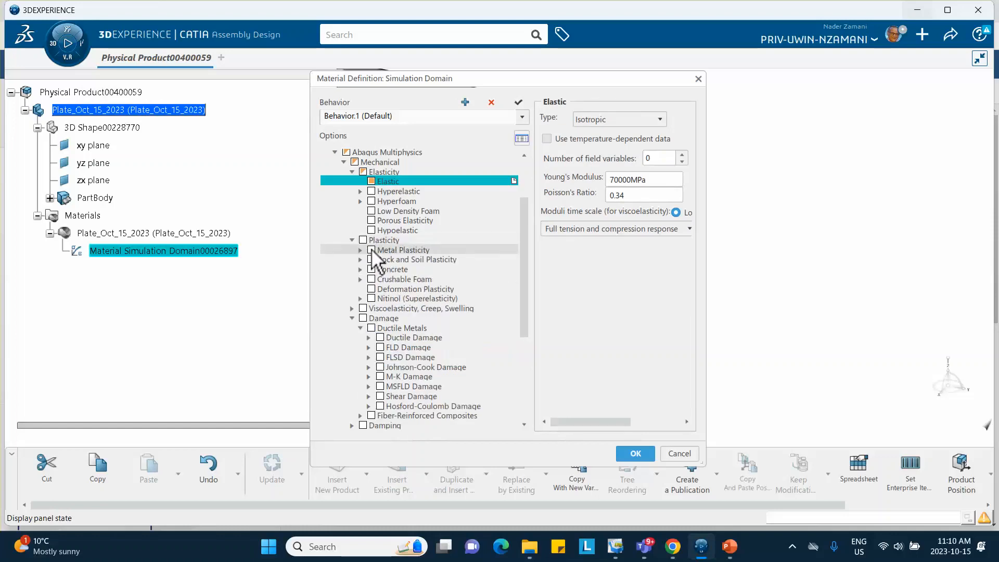
pyautogui.click(360, 250)
pyautogui.click(369, 259)
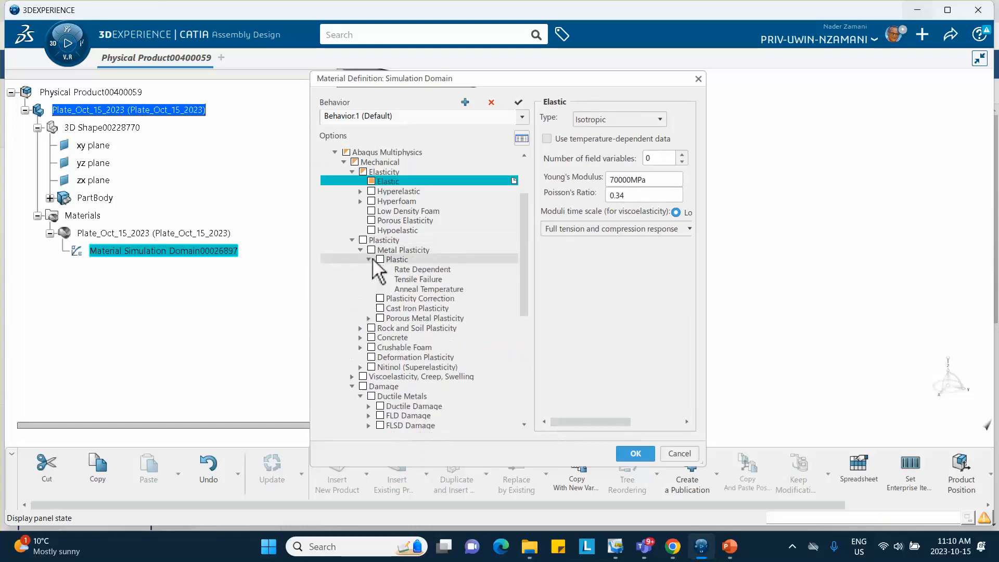
pyautogui.click(380, 259)
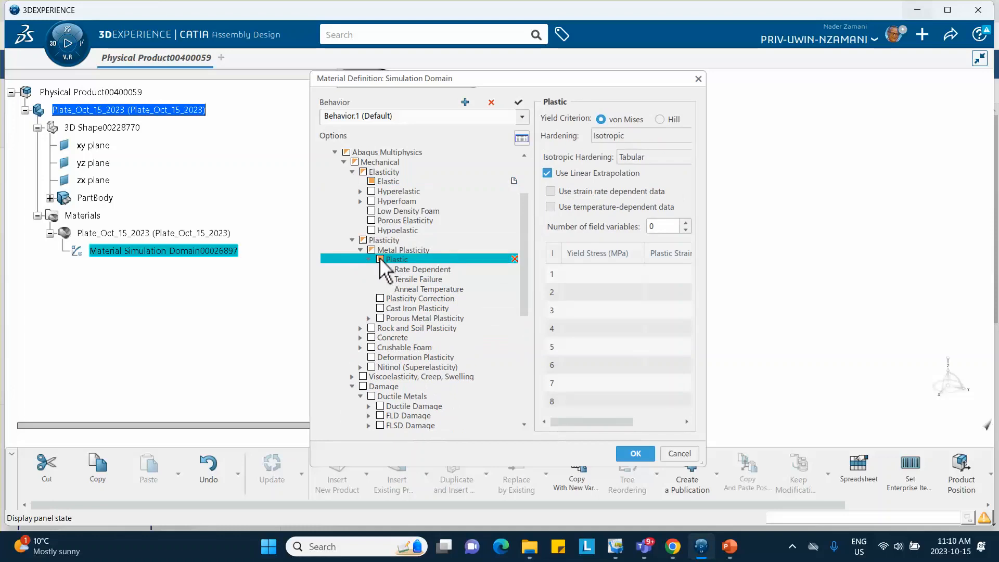
pyautogui.click(580, 273)
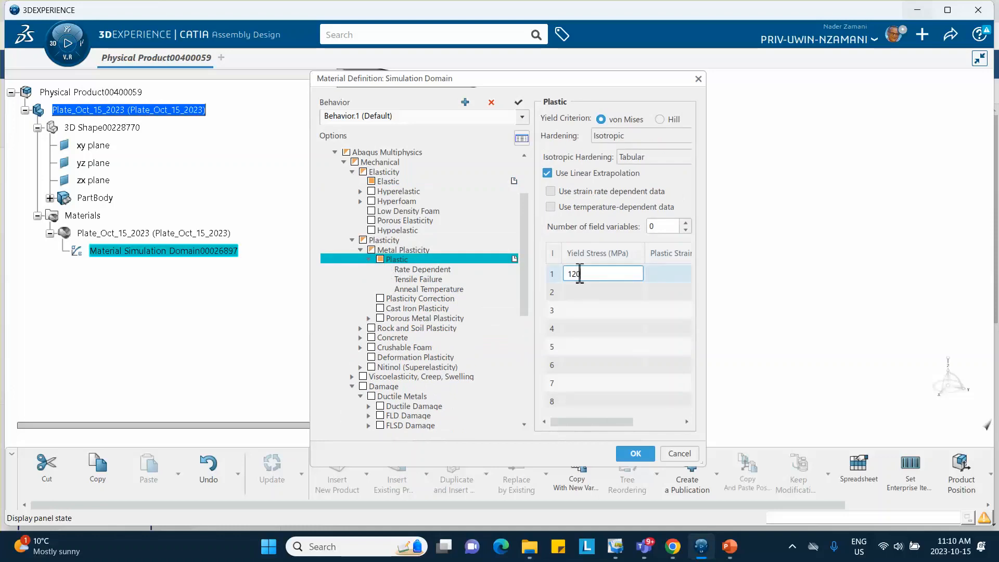
pyautogui.click(661, 275)
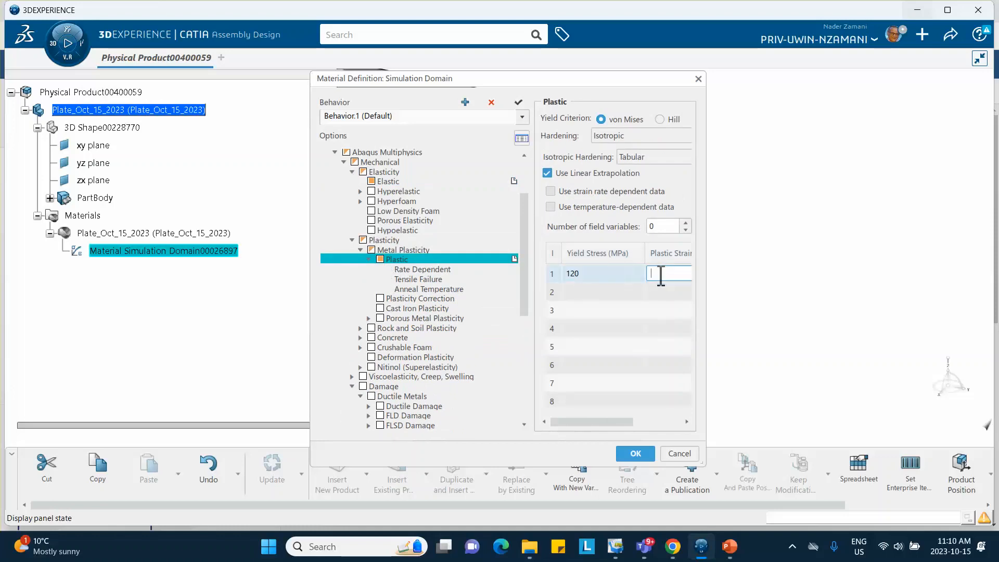
pyautogui.click(607, 291)
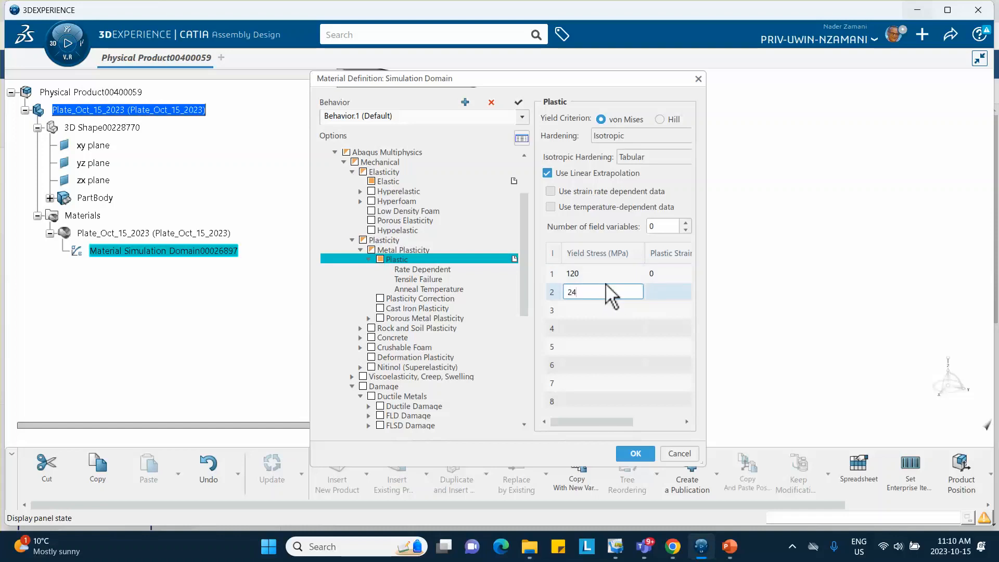
pyautogui.click(660, 291)
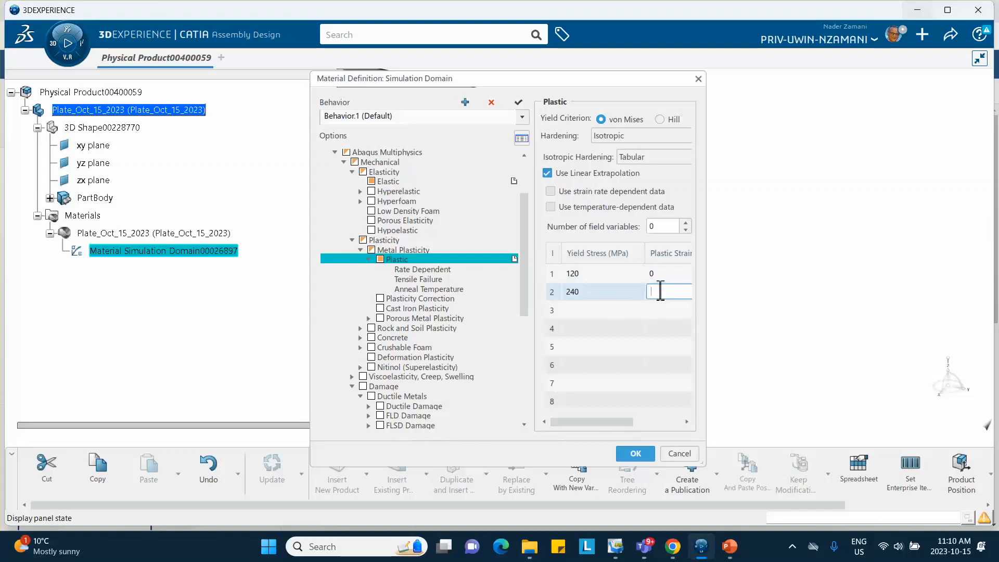
pyautogui.write('0.3')
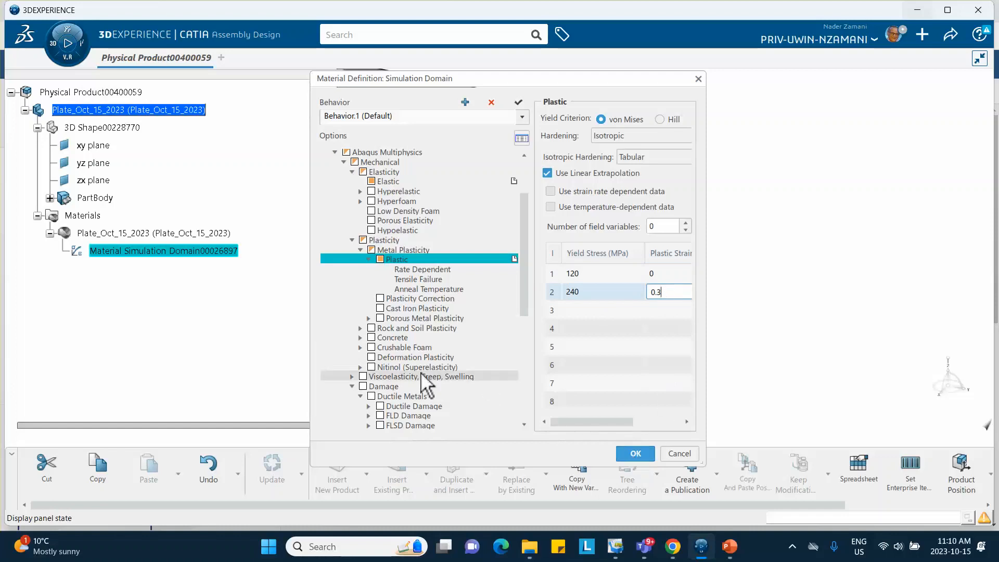
pyautogui.click(731, 366)
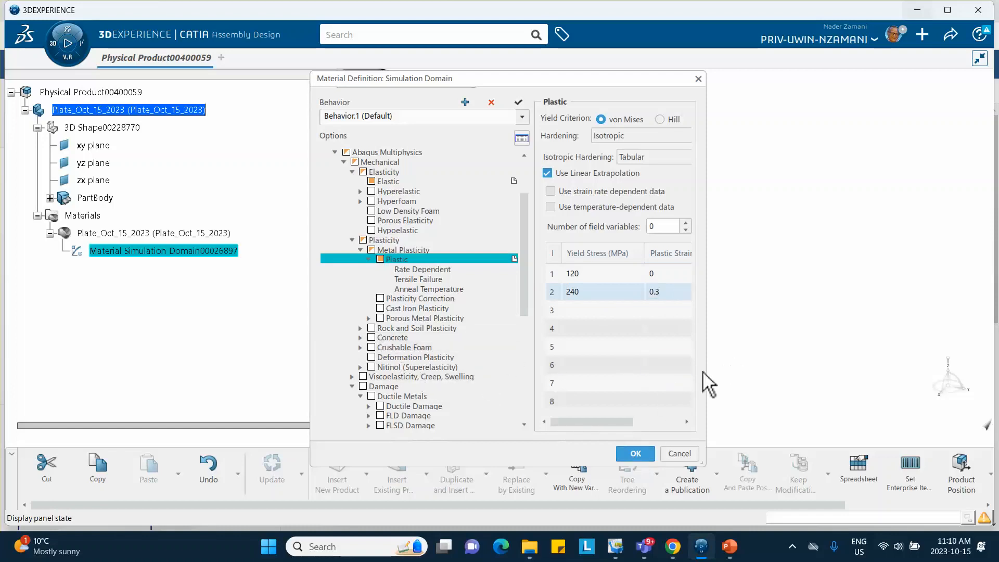
# - Add Shear Damage for ductile metals to the plate material with fracture strain 0.3 and 0 in the Shear Stress column
pyautogui.scroll(-3, 371, 370)
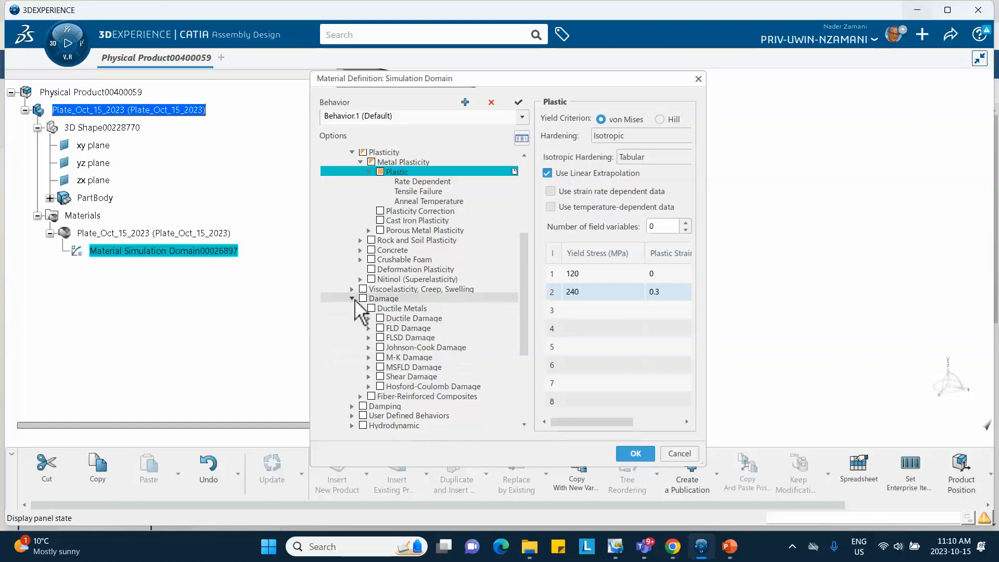
pyautogui.click(376, 376)
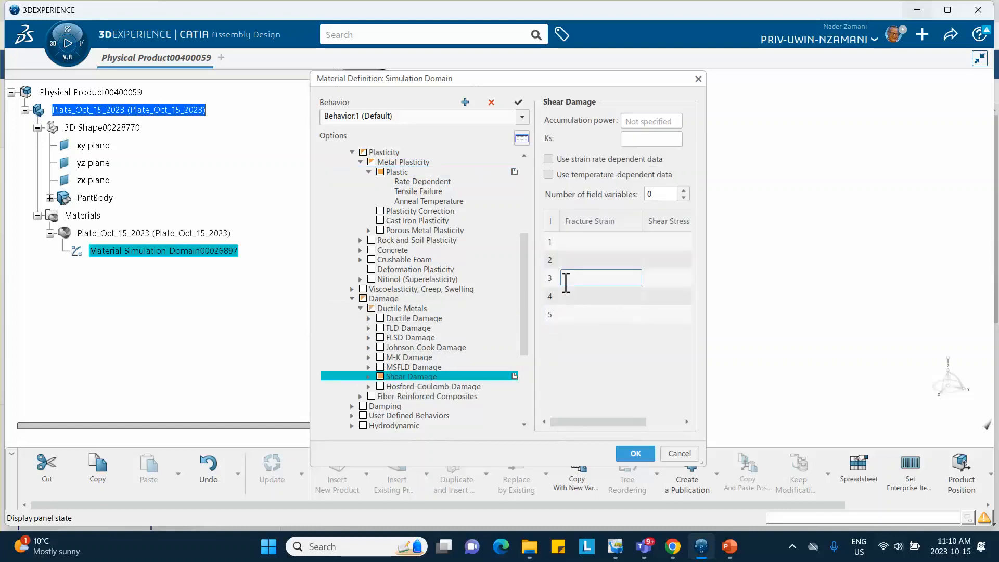
pyautogui.click(572, 240)
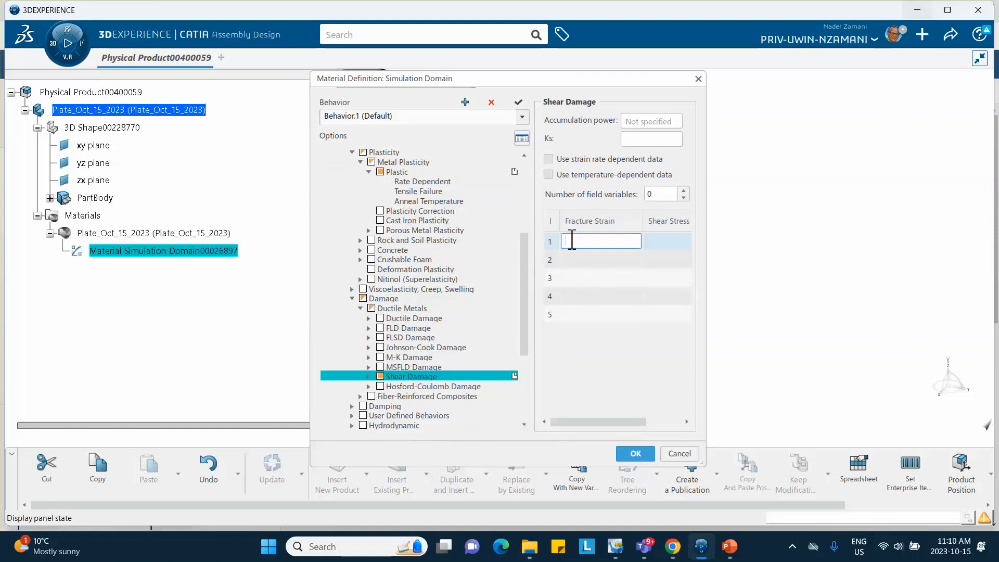
pyautogui.write('0.3')
pyautogui.click(669, 241)
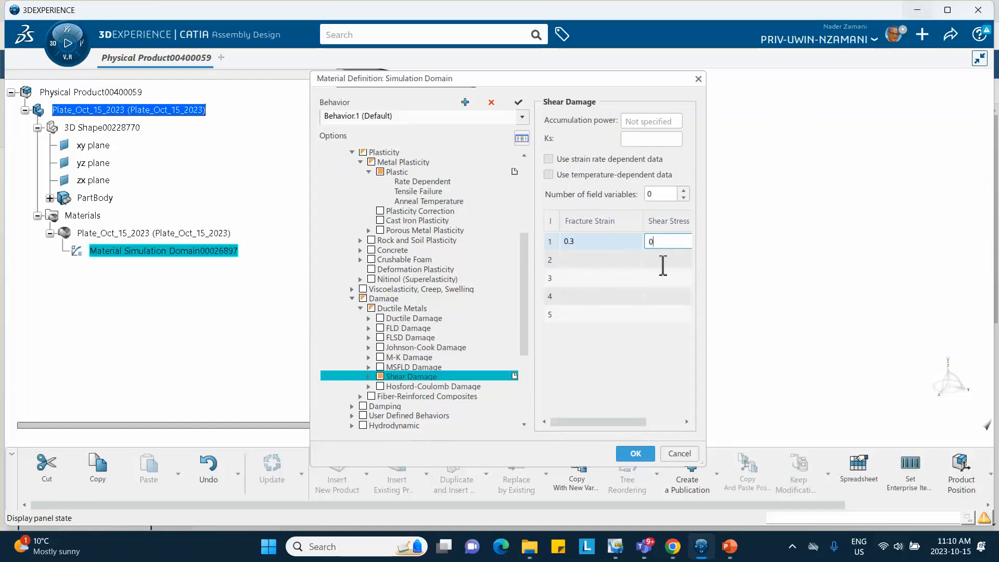
# - Check the damage notes on slide 2 in PowerPoint, return to 3DEXPERIENCE and add Damage Evolution with default values to Shear Damage, accepting the material definition
pyautogui.click(729, 546)
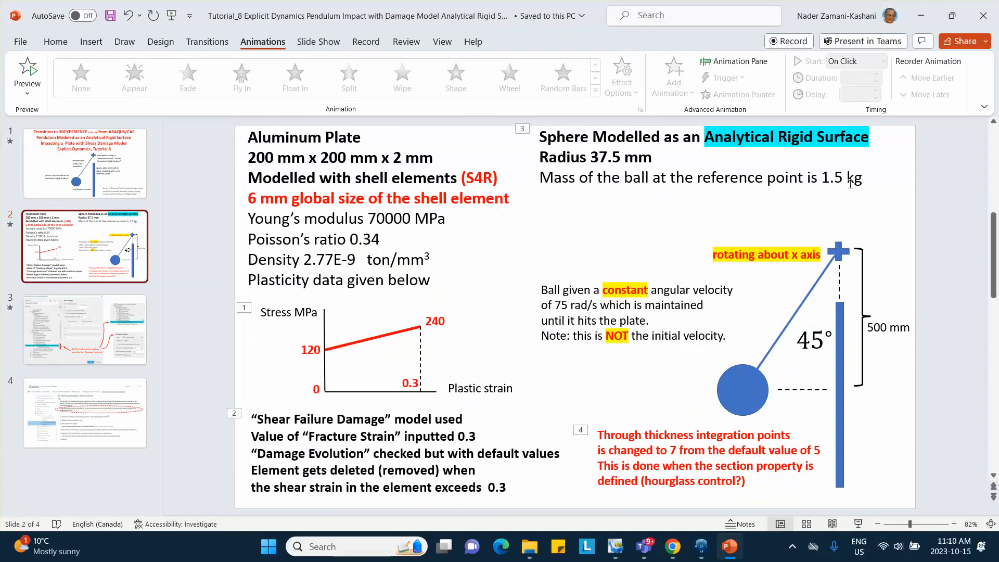
pyautogui.click(918, 12)
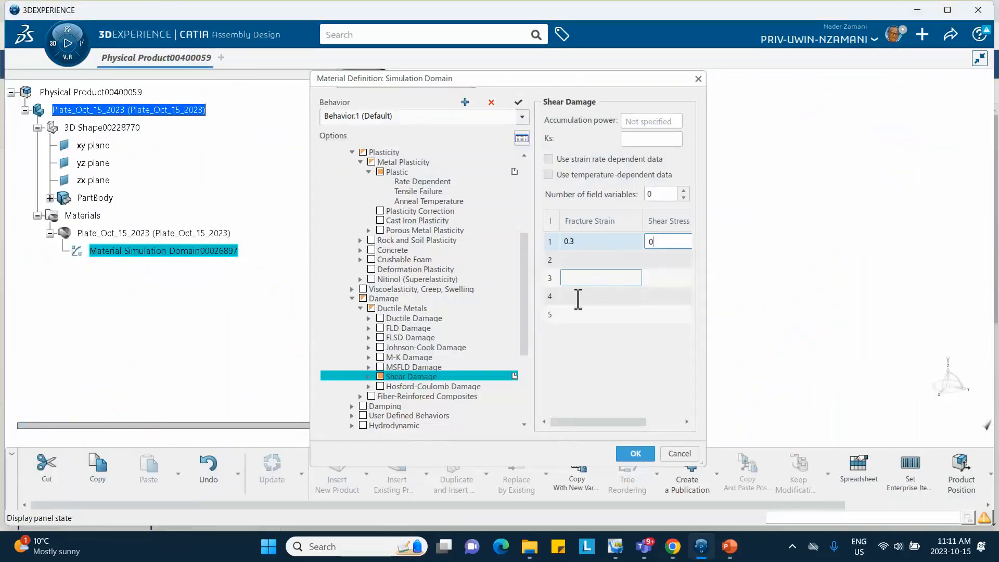
pyautogui.click(369, 376)
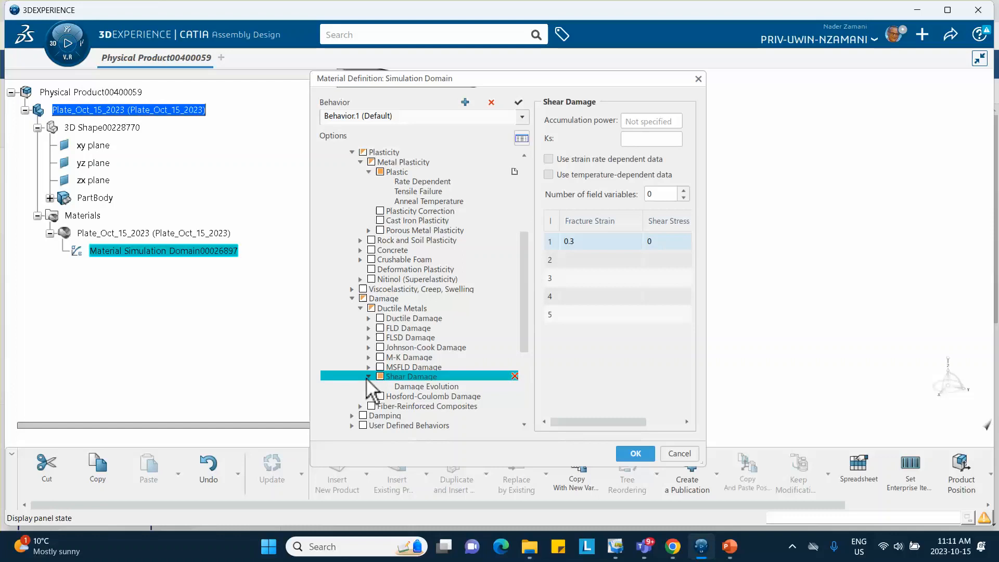
pyautogui.click(408, 386)
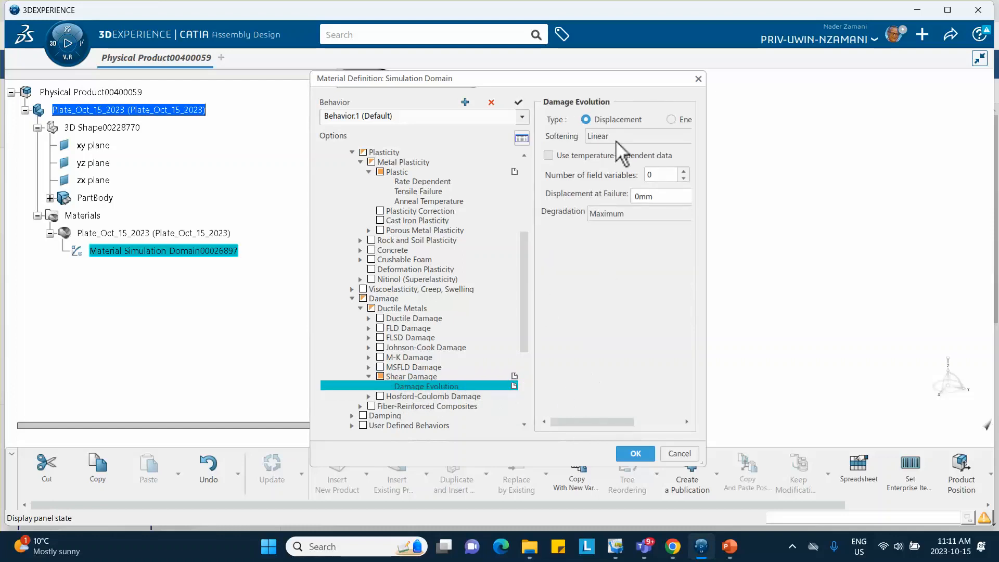
pyautogui.click(634, 455)
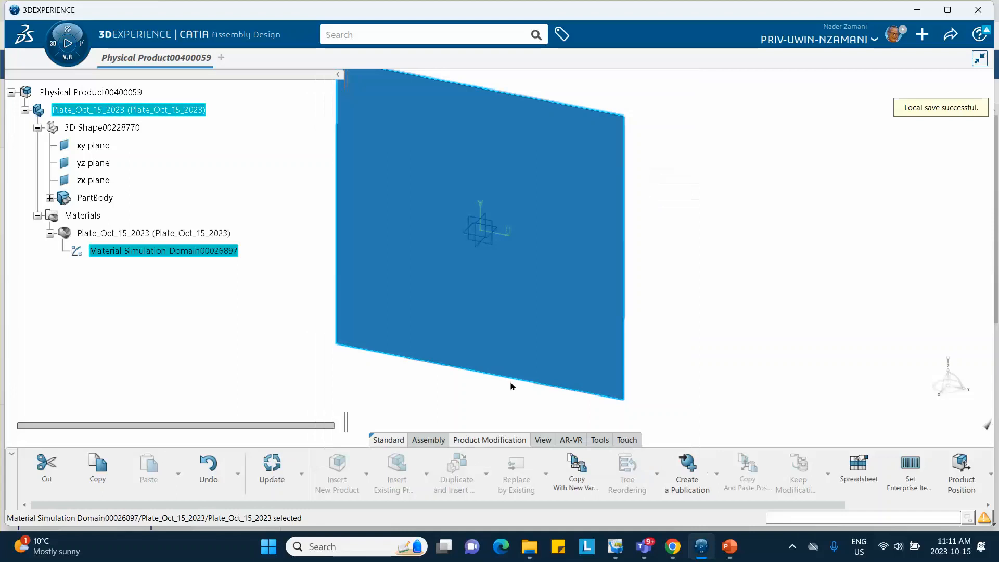
# - Save the product and insert a new 3D Part under the root physical product, expanding it in the tree
pyautogui.click(950, 34)
pyautogui.click(912, 58)
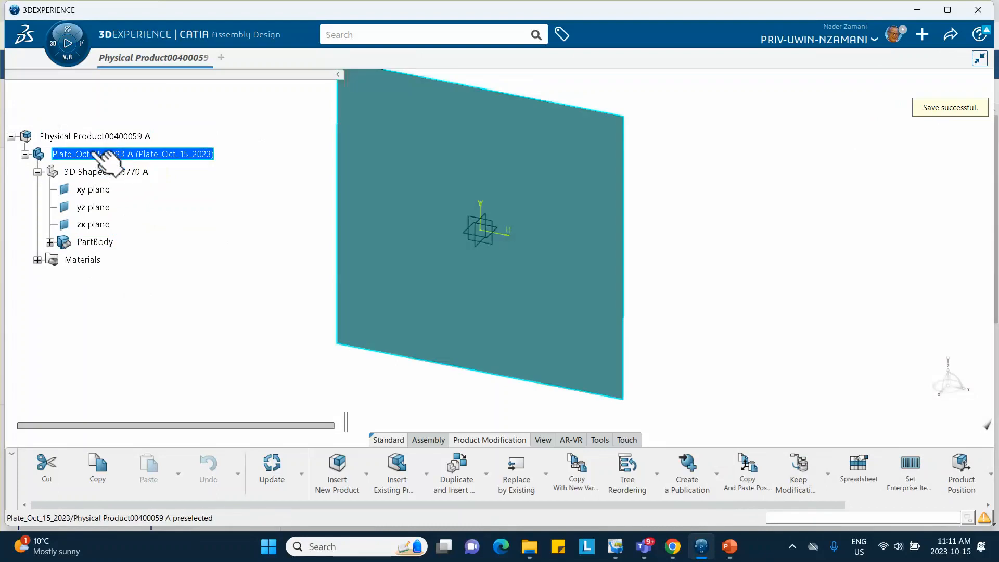
pyautogui.click(95, 138)
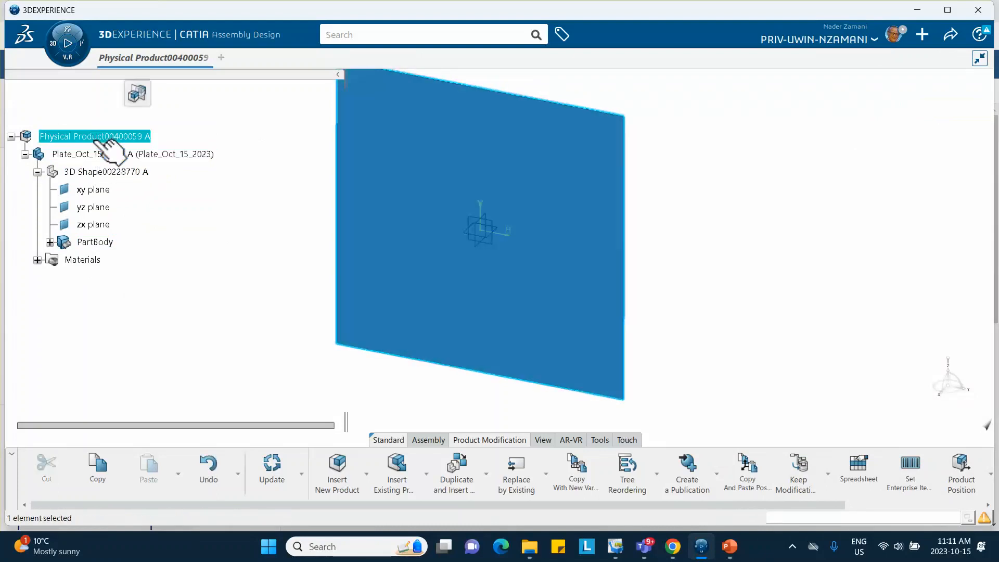
pyautogui.rightClick(95, 142)
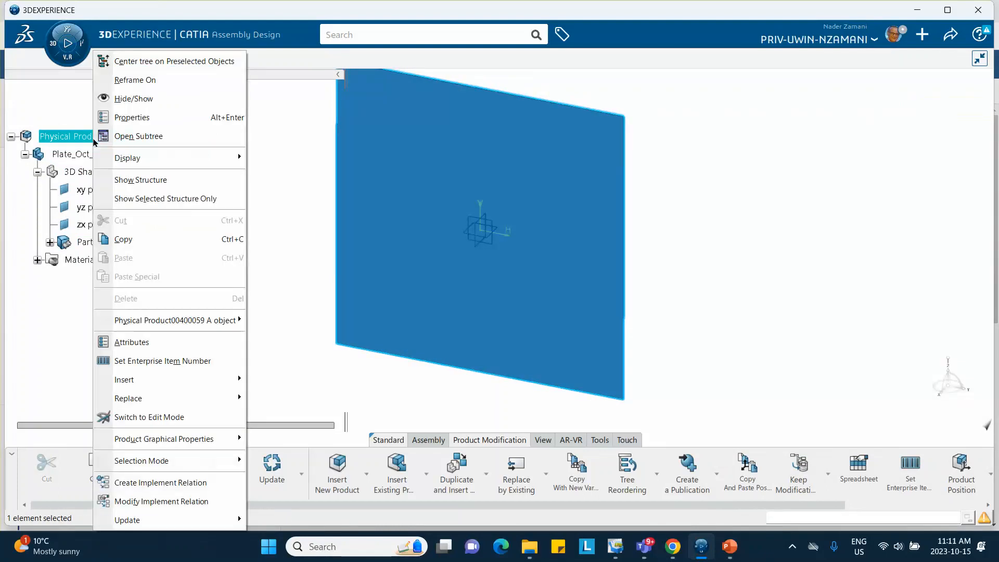
pyautogui.moveTo(195, 386)
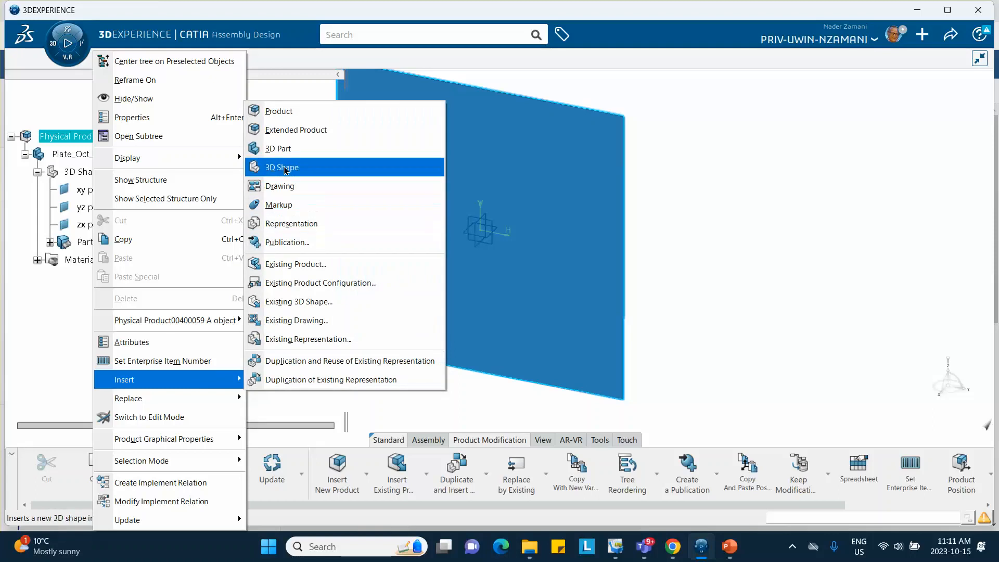
pyautogui.click(281, 149)
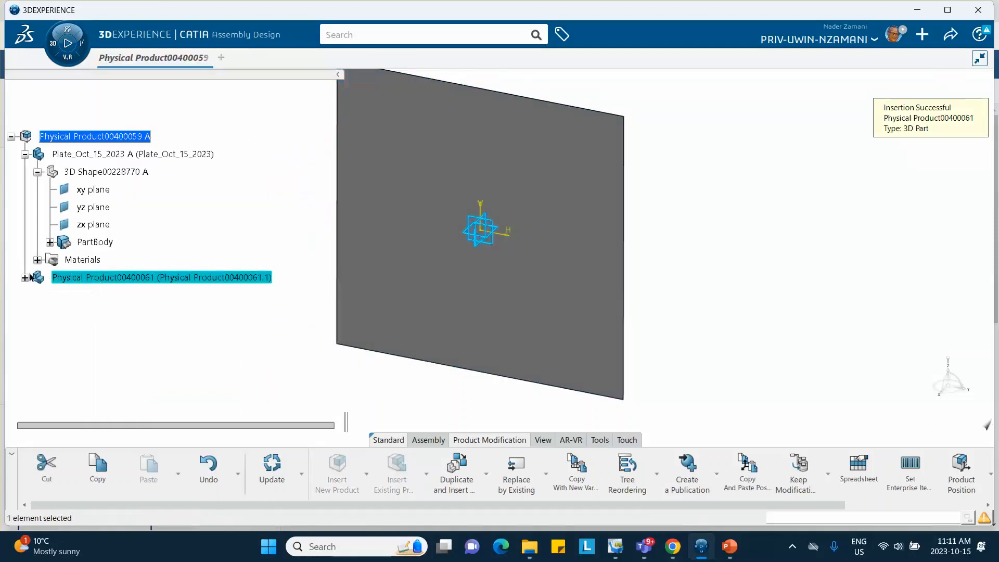
pyautogui.click(24, 278)
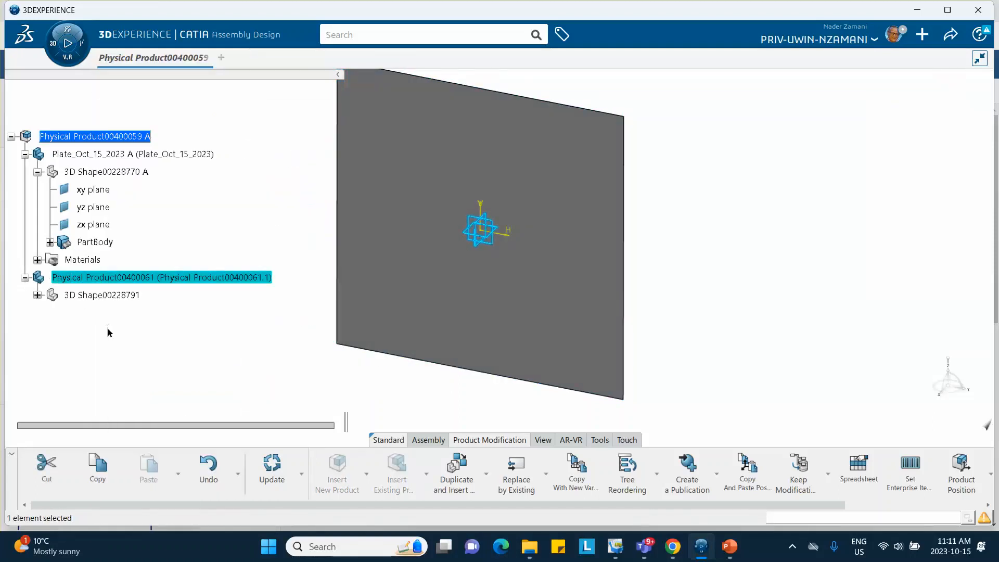
# - Open the new part's properties and set its instance title to Sphere_Oct_15_20_23
pyautogui.rightClick(103, 278)
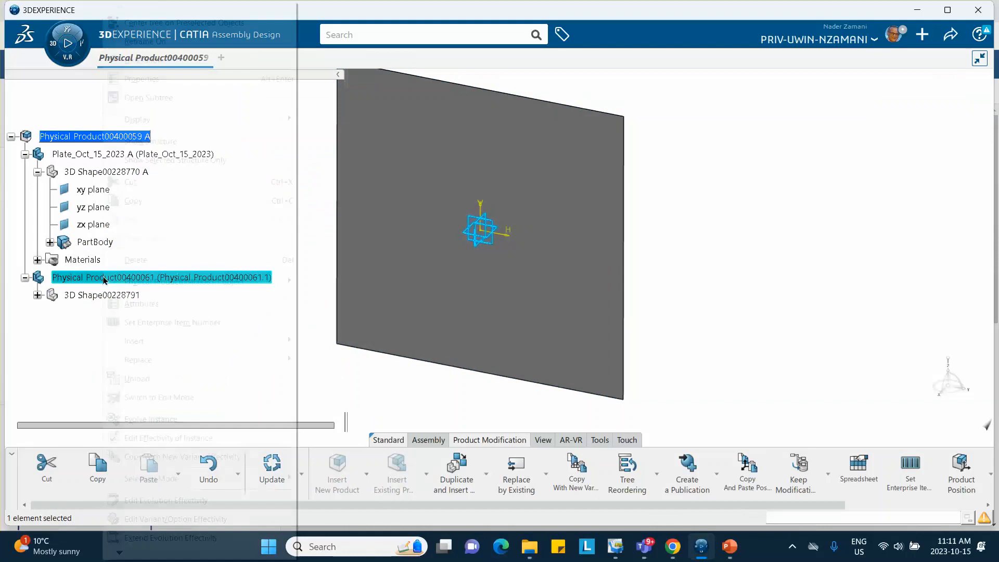
pyautogui.click(141, 78)
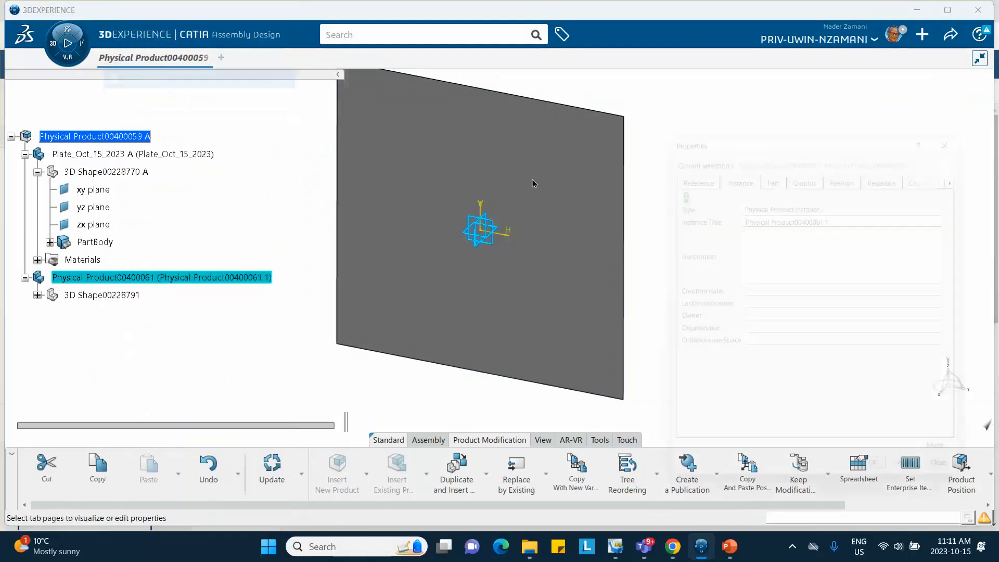
pyautogui.moveTo(842, 210); pyautogui.dragTo(670, 213)
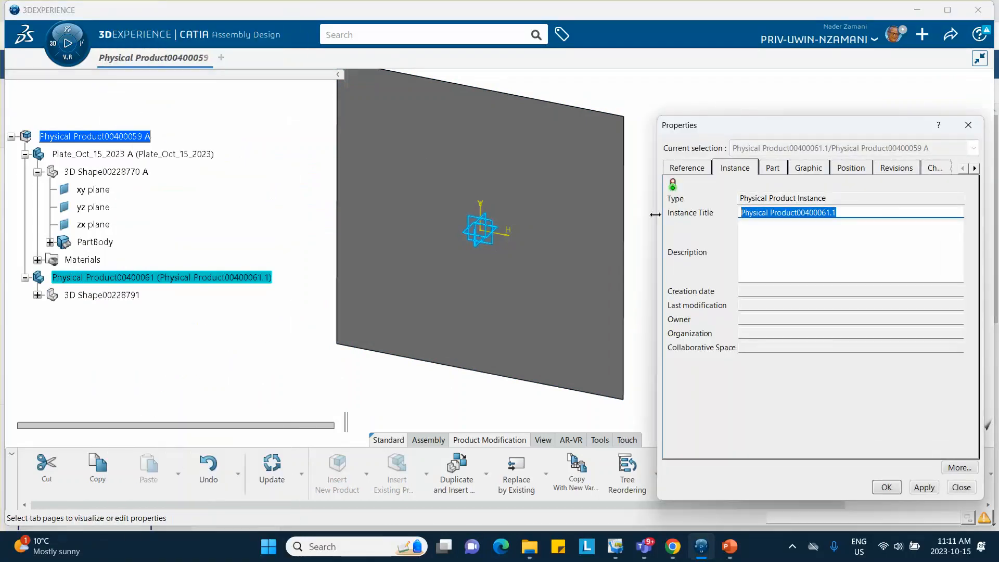
pyautogui.write('Sphere_Oct_15_2023')
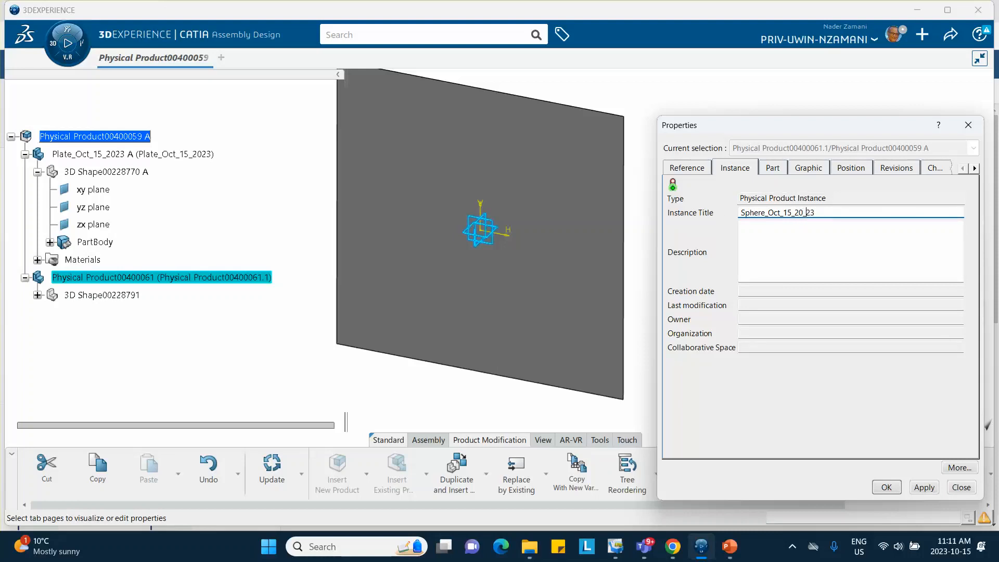
# - Copy the instance title into the new part's reference title as Sphere_Oct_15_20_23 and accept the properties
pyautogui.moveTo(817, 213); pyautogui.dragTo(708, 217)
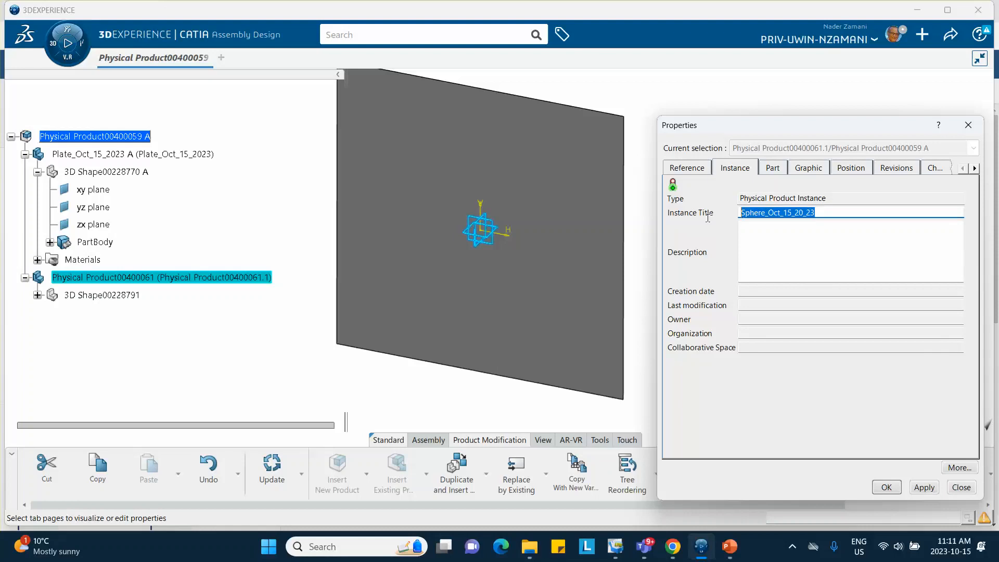
pyautogui.rightClick(758, 211)
pyautogui.click(645, 247)
pyautogui.click(684, 174)
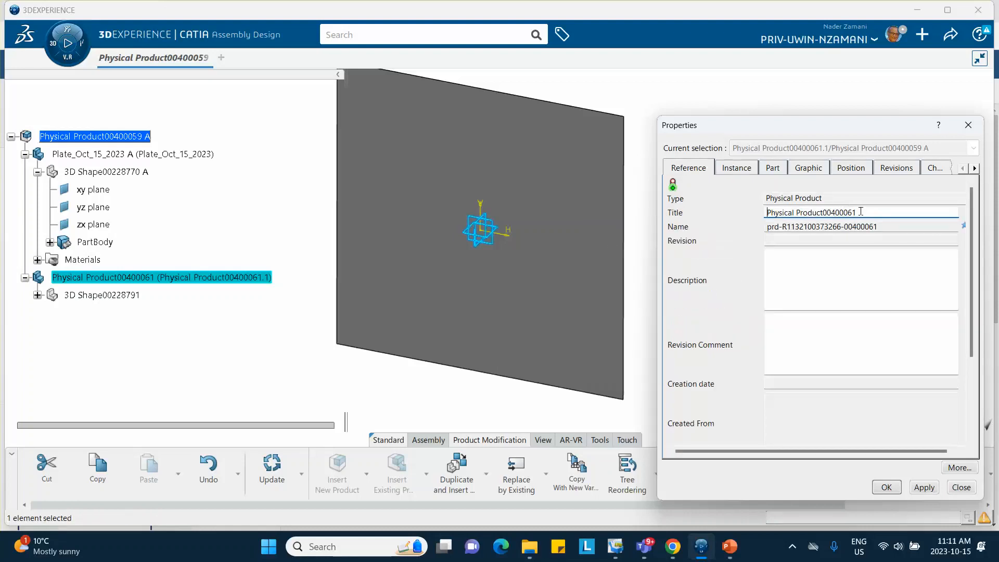
pyautogui.moveTo(861, 211); pyautogui.dragTo(712, 213)
pyautogui.rightClick(798, 209)
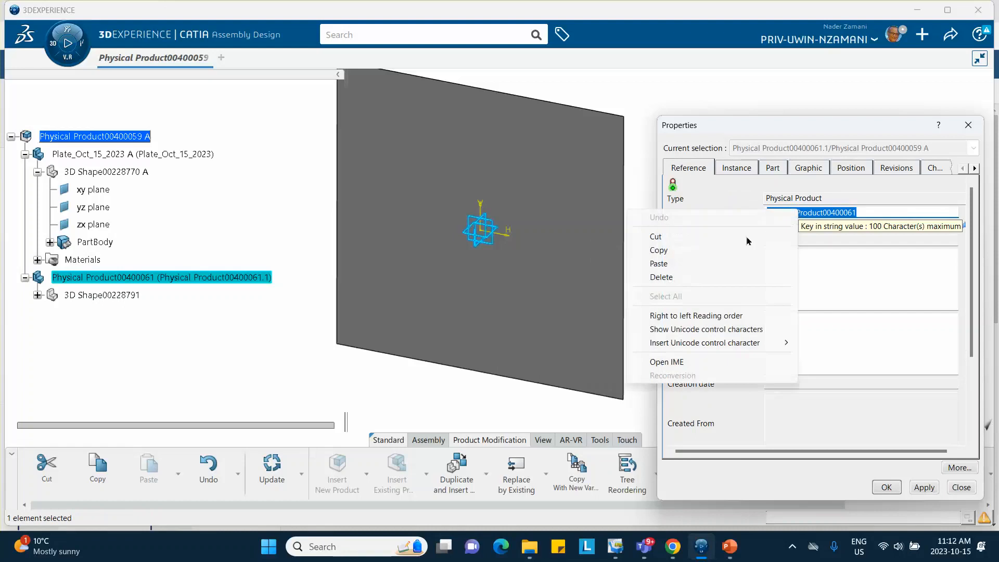
pyautogui.click(718, 263)
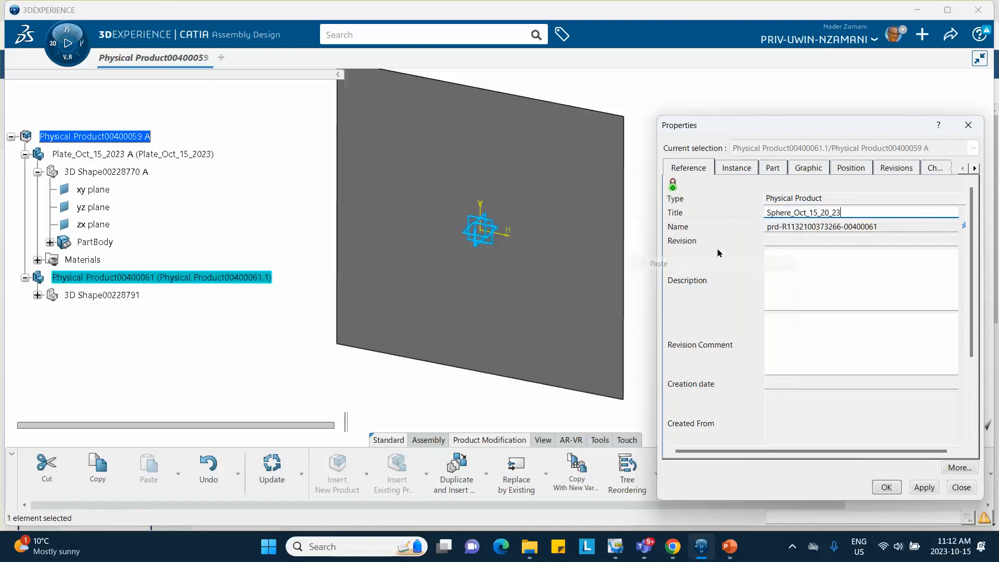
pyautogui.click(886, 487)
# - Expand the sphere part's 3D Shape and activate it for editing in Generative Shape Design
pyautogui.click(188, 388)
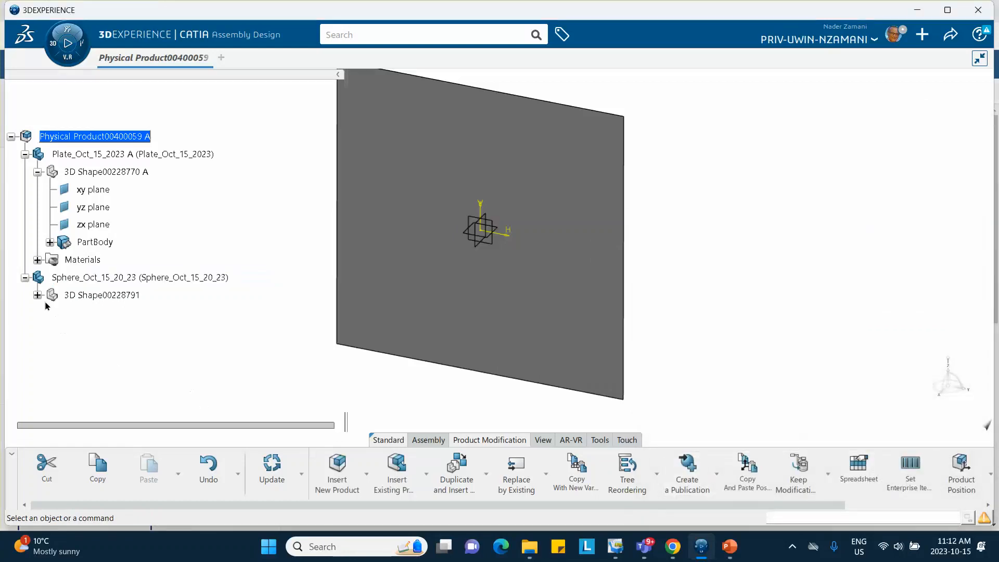
pyautogui.click(37, 295)
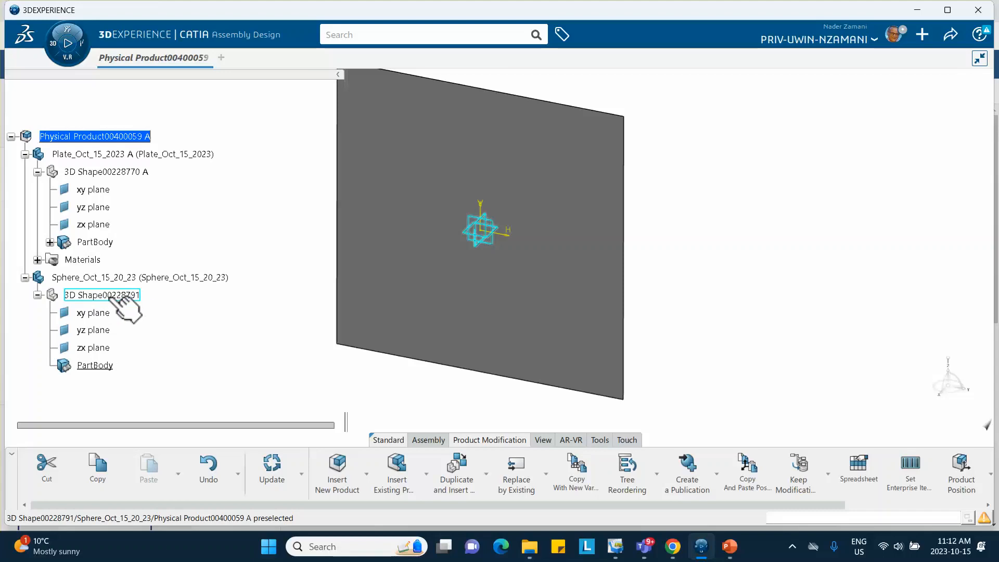
pyautogui.doubleClick(103, 296)
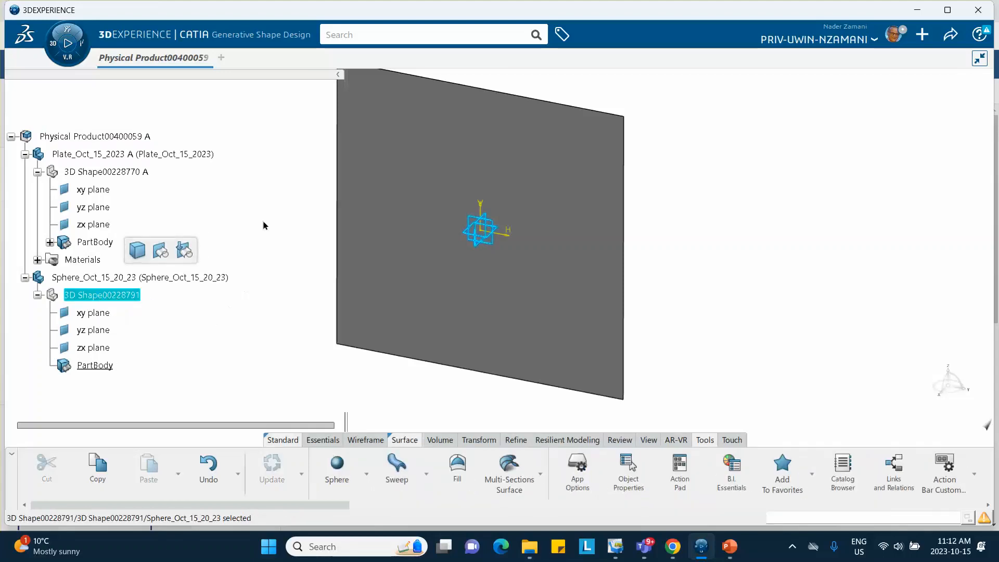
# - Create a coordinate point in the sphere part at X 0, Y 0, Z 500 mm
pyautogui.moveTo(270, 235); pyautogui.dragTo(283, 278, button='middle')
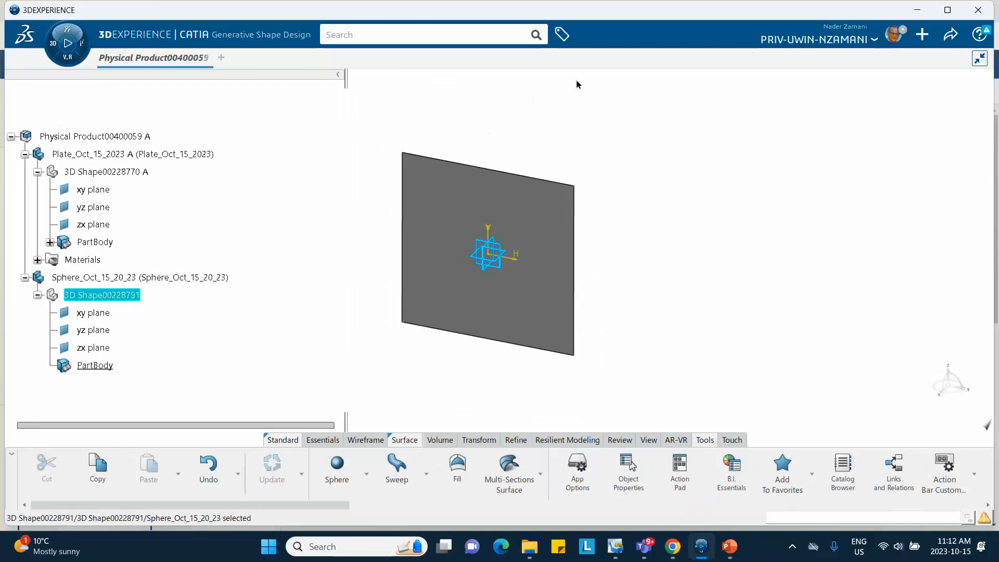
pyautogui.moveTo(576, 84); pyautogui.dragTo(524, 160, button='middle')
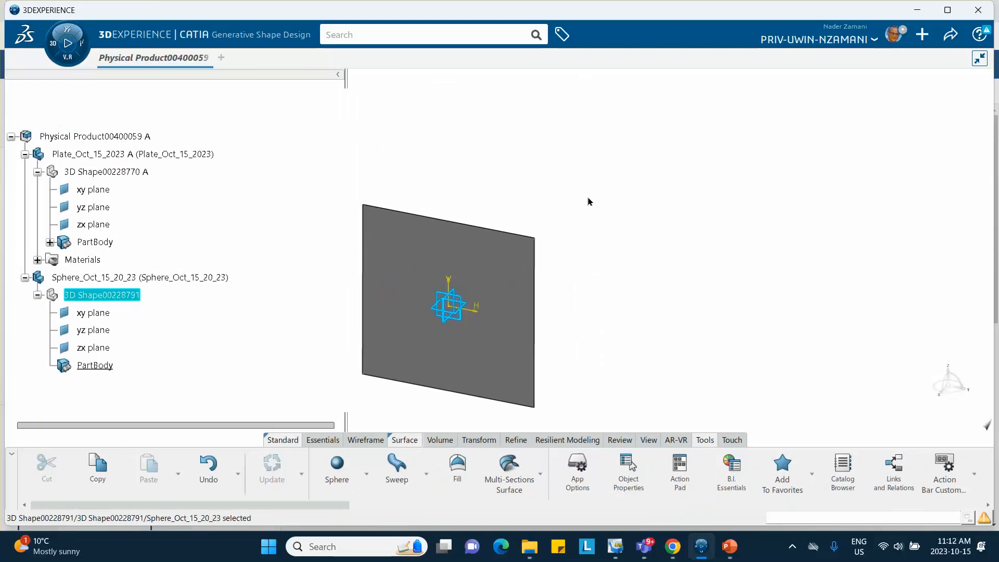
pyautogui.click(641, 184)
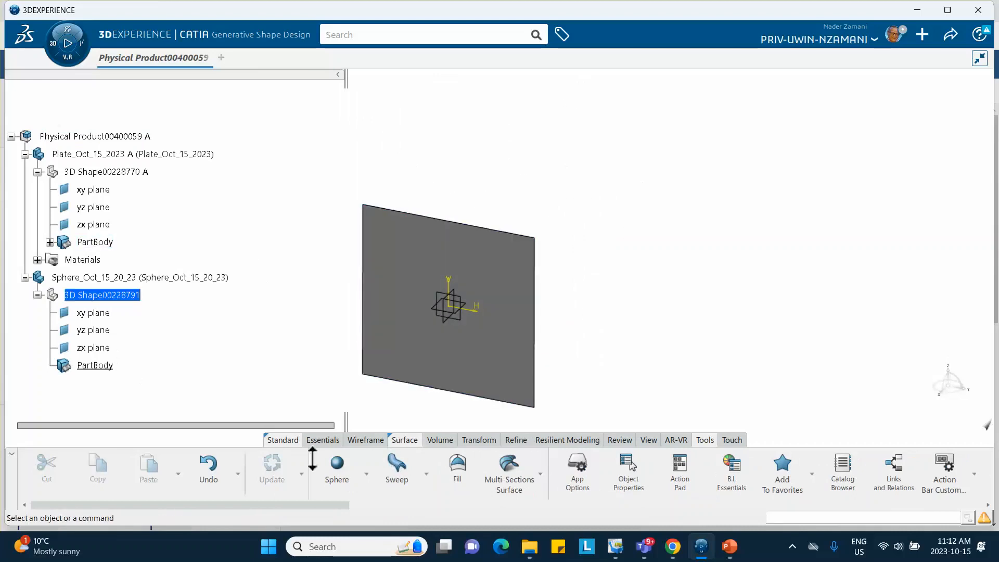
pyautogui.click(319, 437)
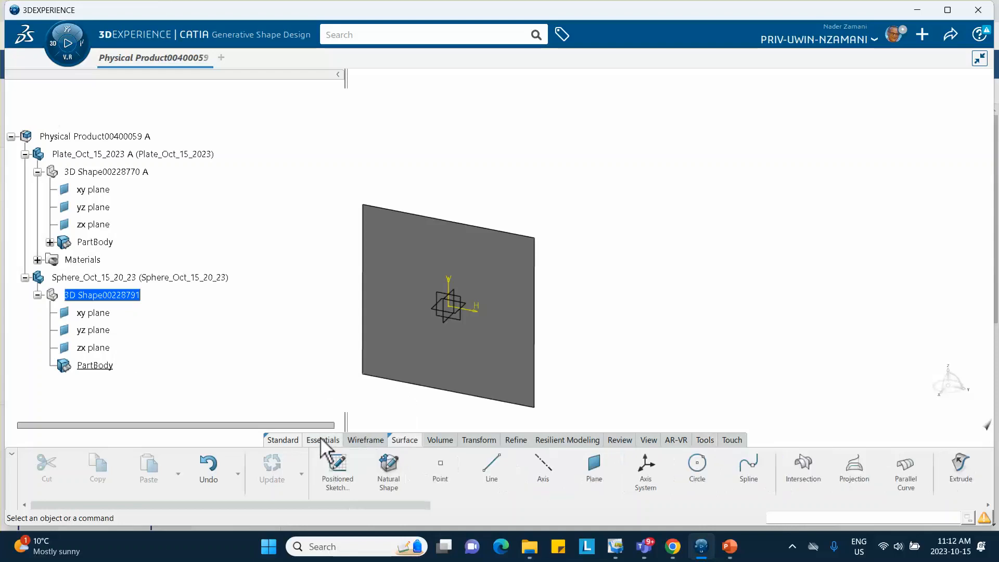
pyautogui.click(443, 468)
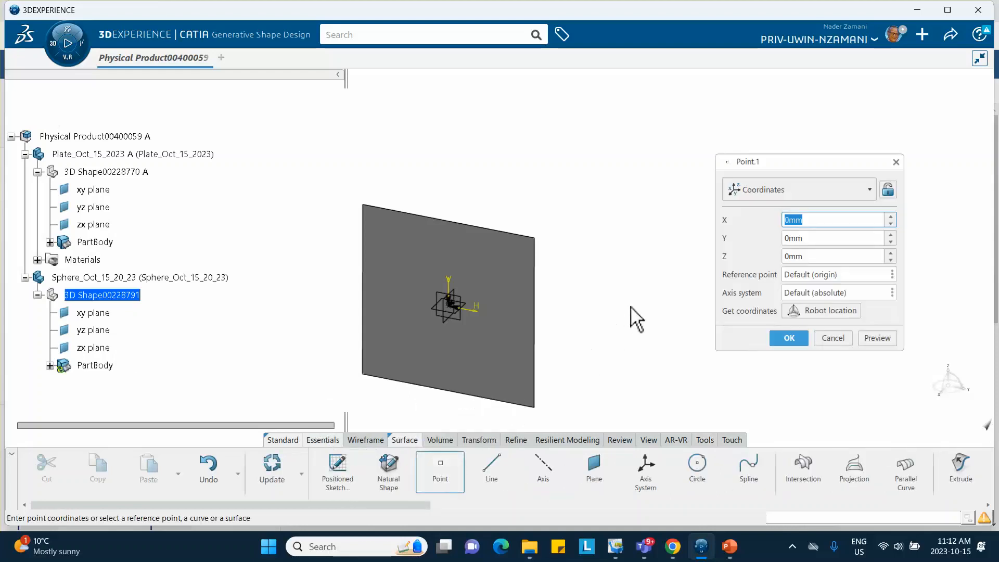
pyautogui.click(820, 256)
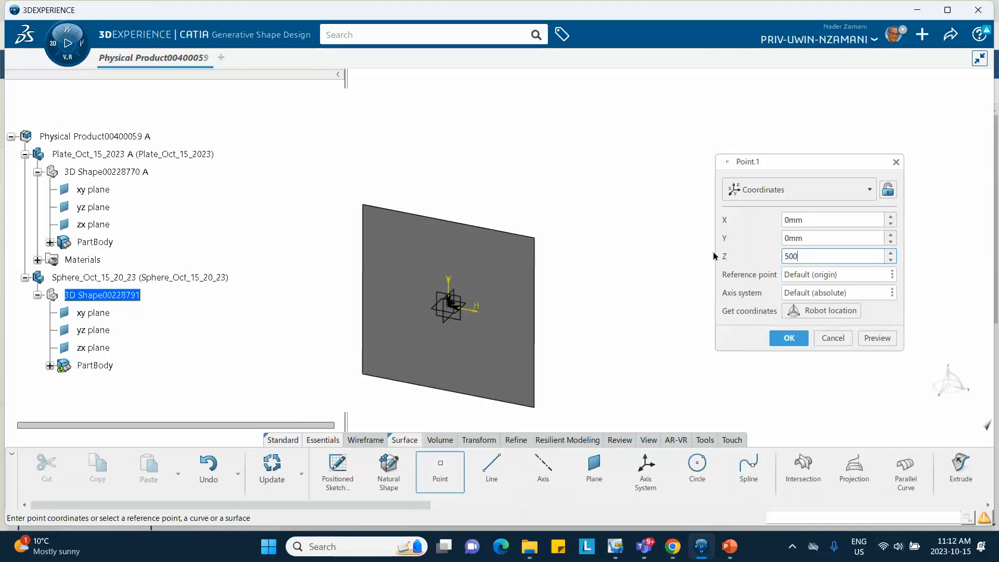
pyautogui.click(788, 338)
# - Open a sketch on the sphere part's zx plane and draw a line about 435 mm long, sloping down and away from near the point
pyautogui.moveTo(603, 154); pyautogui.dragTo(598, 245, button='middle')
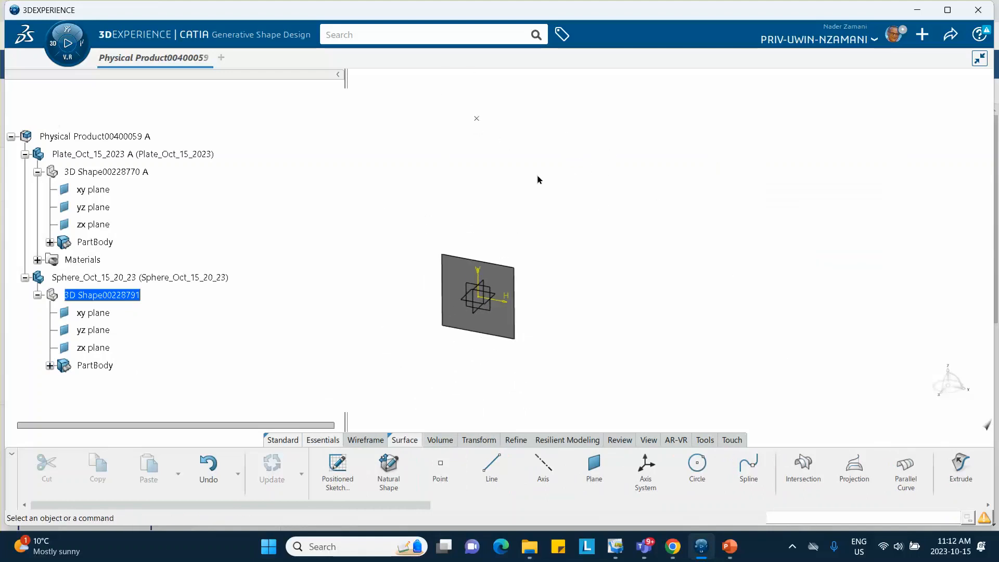
pyautogui.moveTo(537, 180); pyautogui.dragTo(538, 146, button='middle')
pyautogui.moveTo(504, 199)
pyautogui.mouseDown(button='middle')
pyautogui.moveTo(506, 236)
pyautogui.moveTo(503, 198)
pyautogui.mouseUp(button='middle')
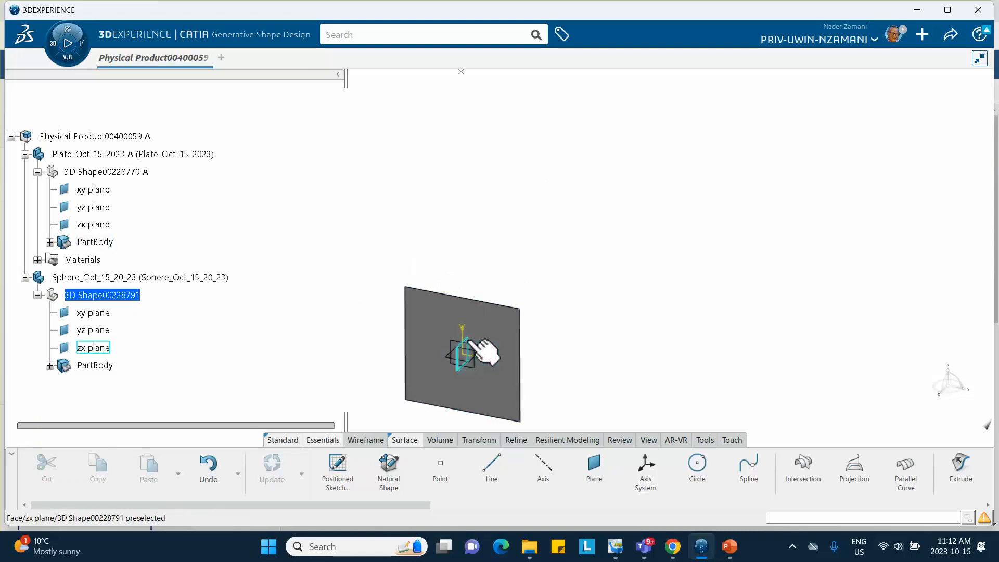
pyautogui.click(498, 345)
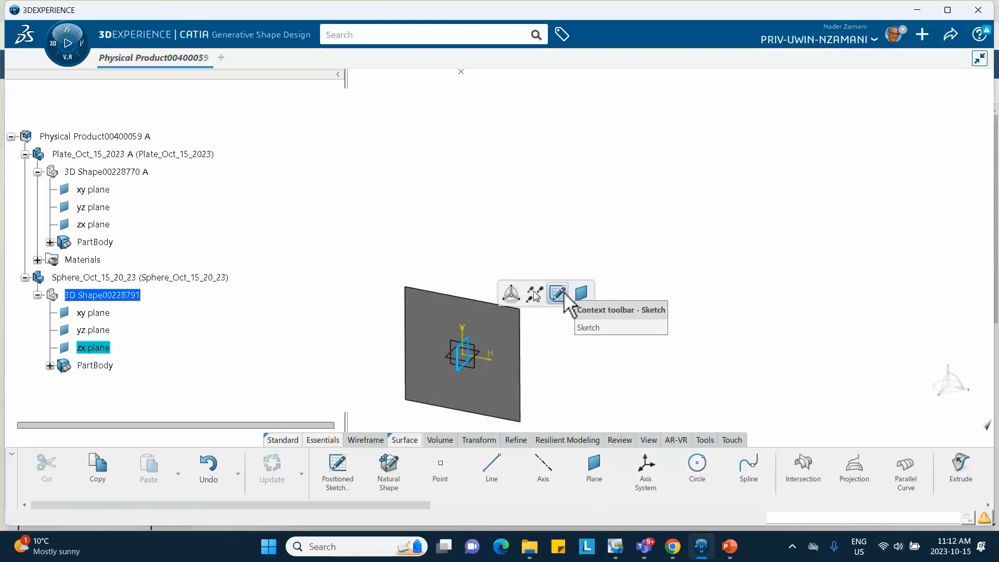
pyautogui.click(558, 295)
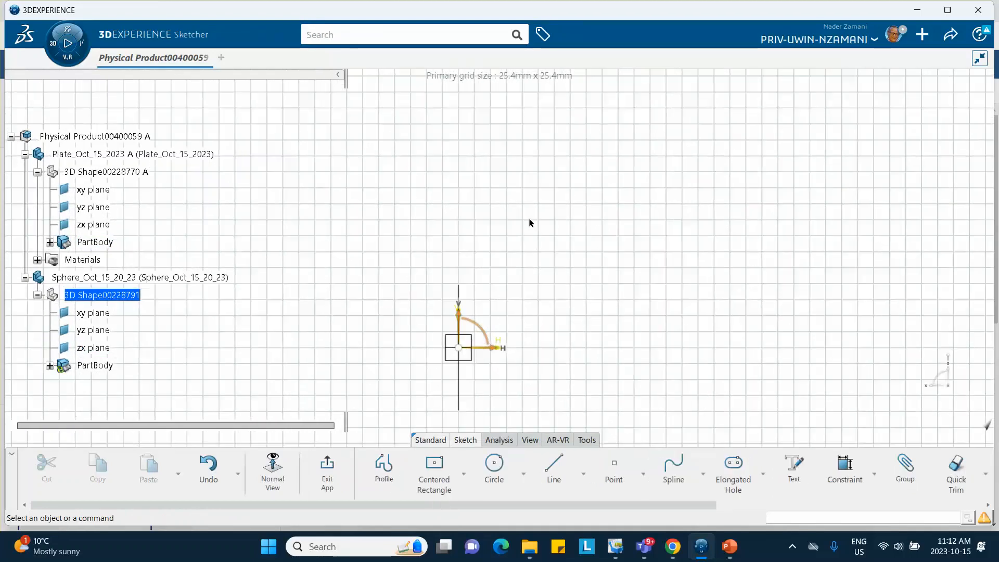
pyautogui.moveTo(529, 220)
pyautogui.mouseDown(button='middle')
pyautogui.moveTo(539, 229)
pyautogui.moveTo(542, 271)
pyautogui.mouseUp(button='middle')
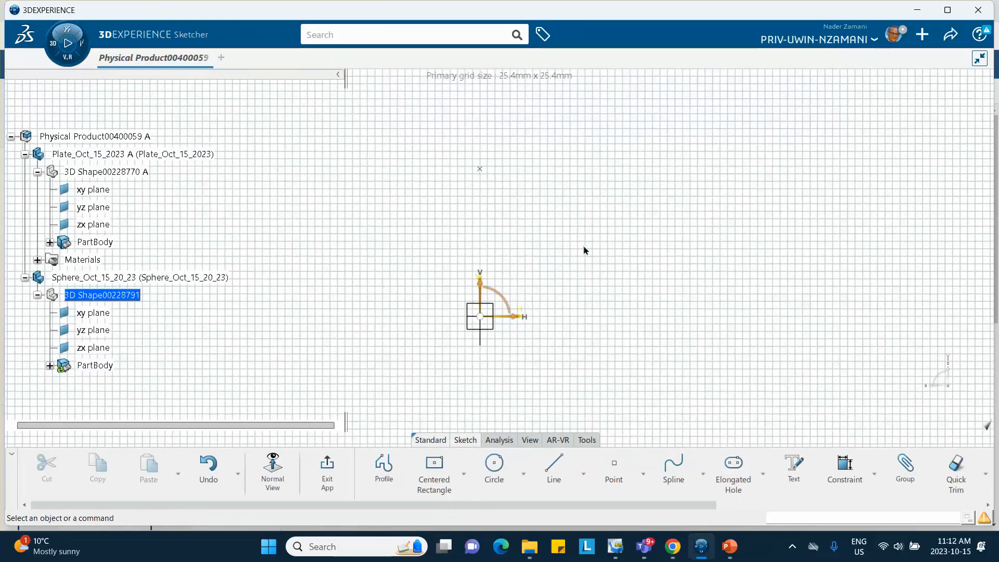
pyautogui.click(553, 466)
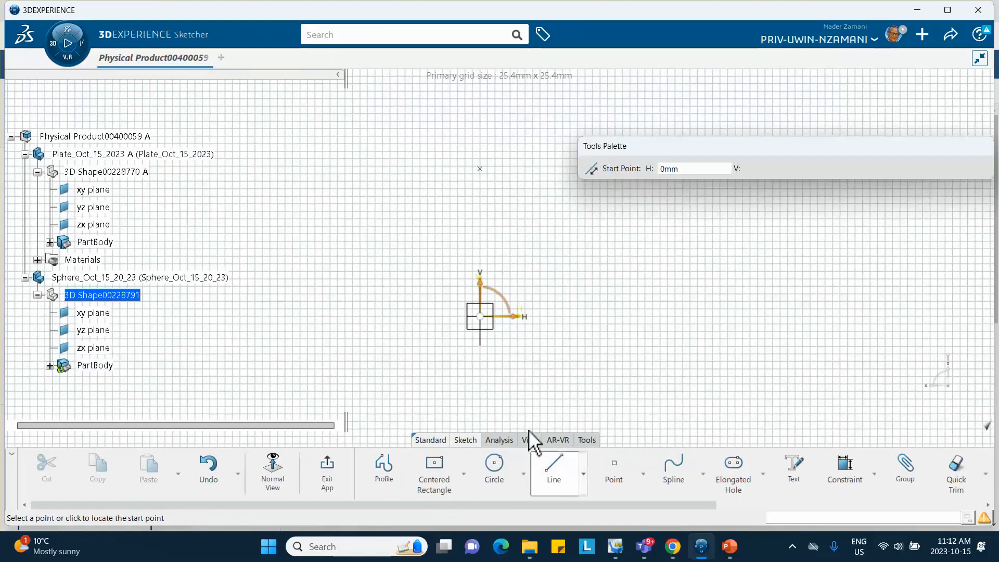
pyautogui.click(467, 183)
pyautogui.click(365, 261)
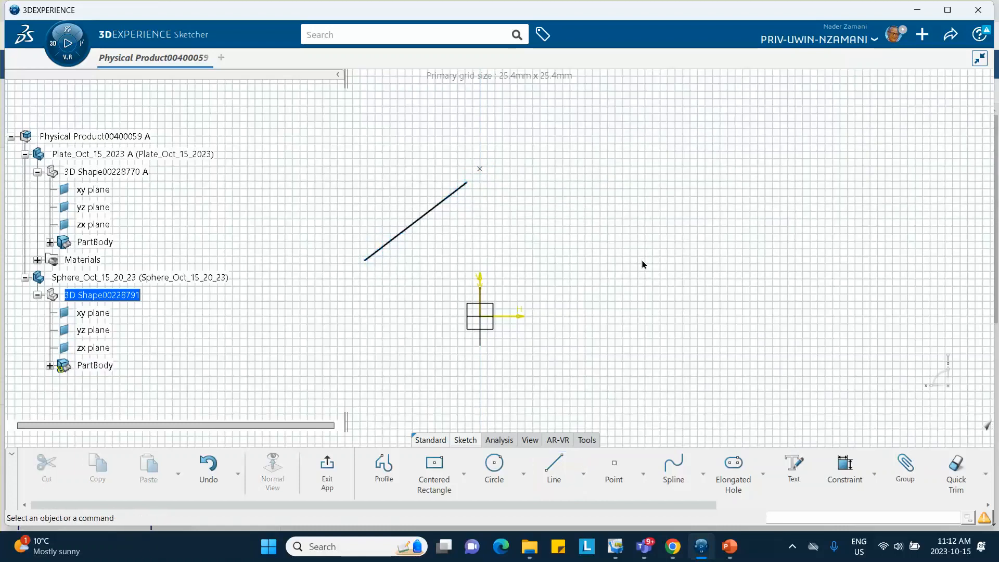
# - Make the line's upper endpoint coincident with the 500 mm high reference point using a constraint defined in the dialog box
pyautogui.click(470, 186)
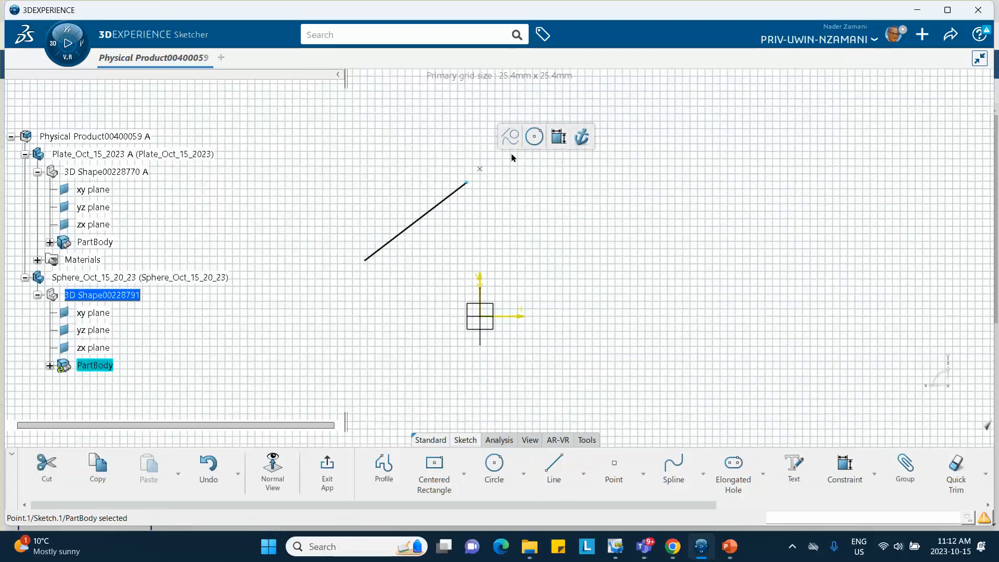
pyautogui.keyDown('ctrl'); pyautogui.click(480, 168); pyautogui.keyUp('ctrl')
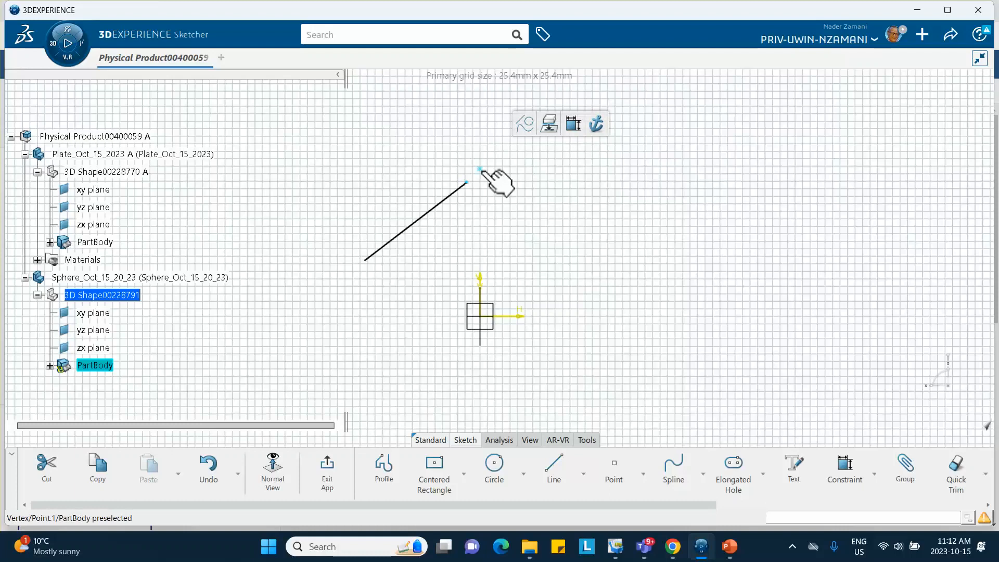
pyautogui.click(874, 474)
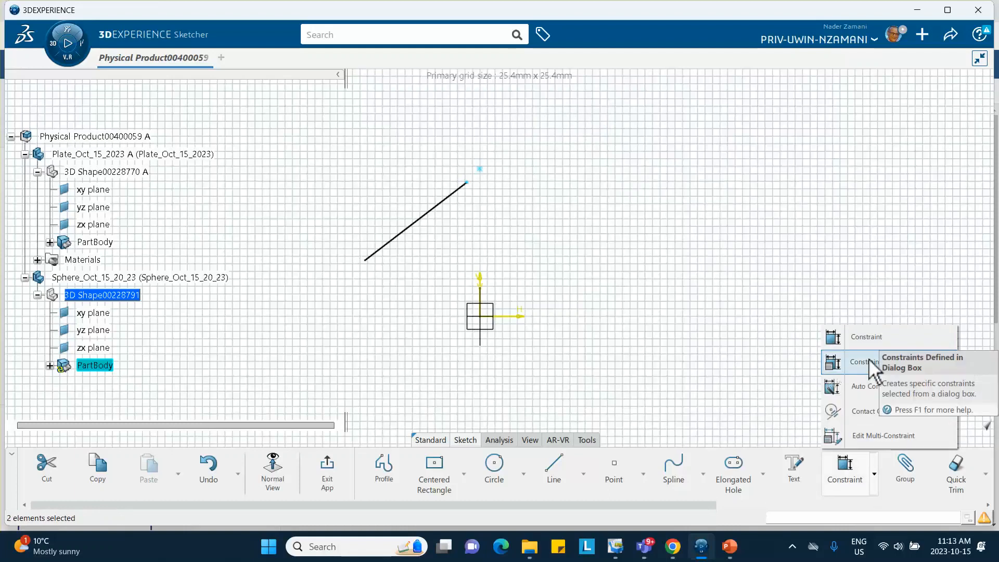
pyautogui.click(867, 365)
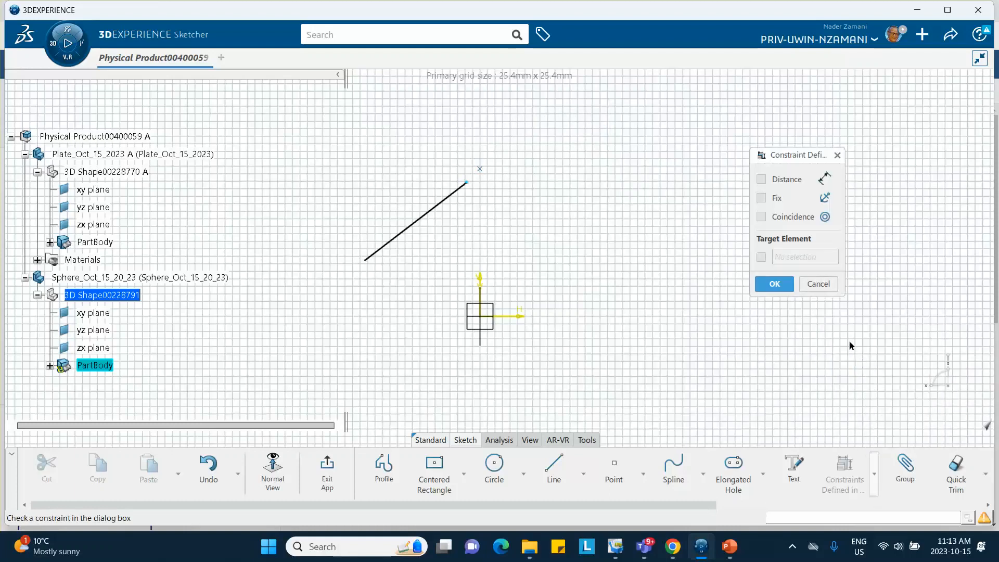
pyautogui.click(761, 217)
pyautogui.click(775, 284)
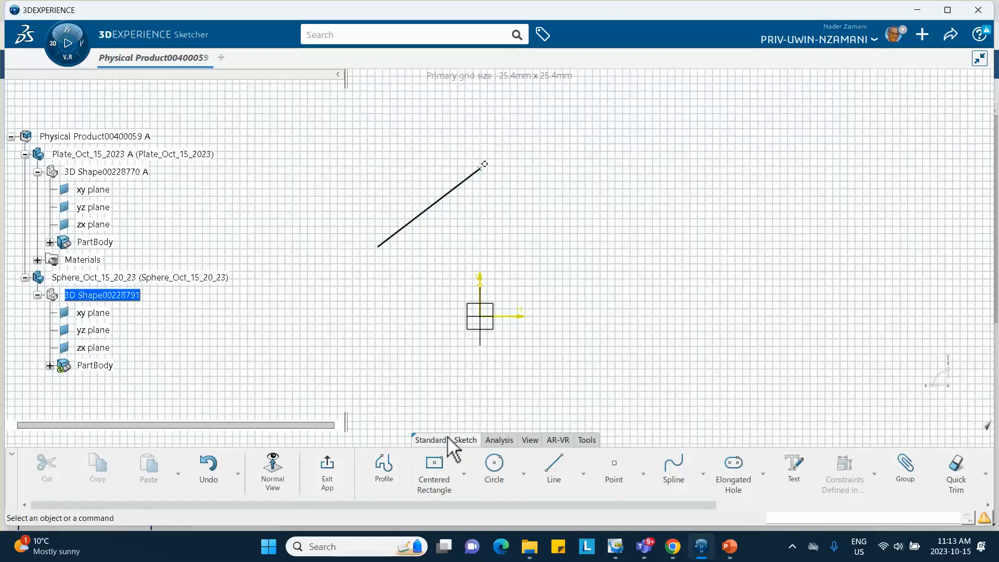
# - Dimension the slanted line's length and set it to 500 mm
pyautogui.click(452, 188)
pyautogui.click(579, 166)
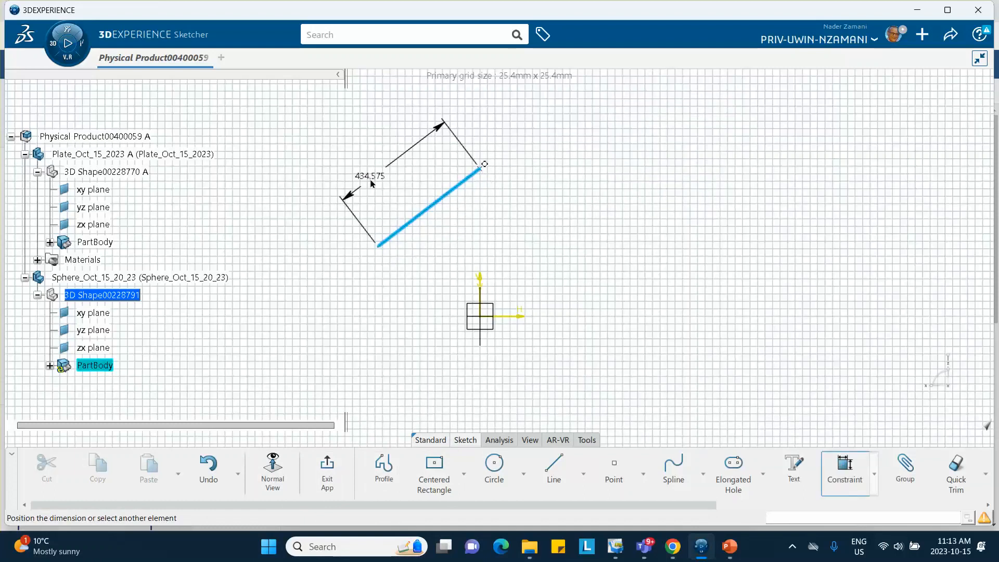
pyautogui.click(384, 186)
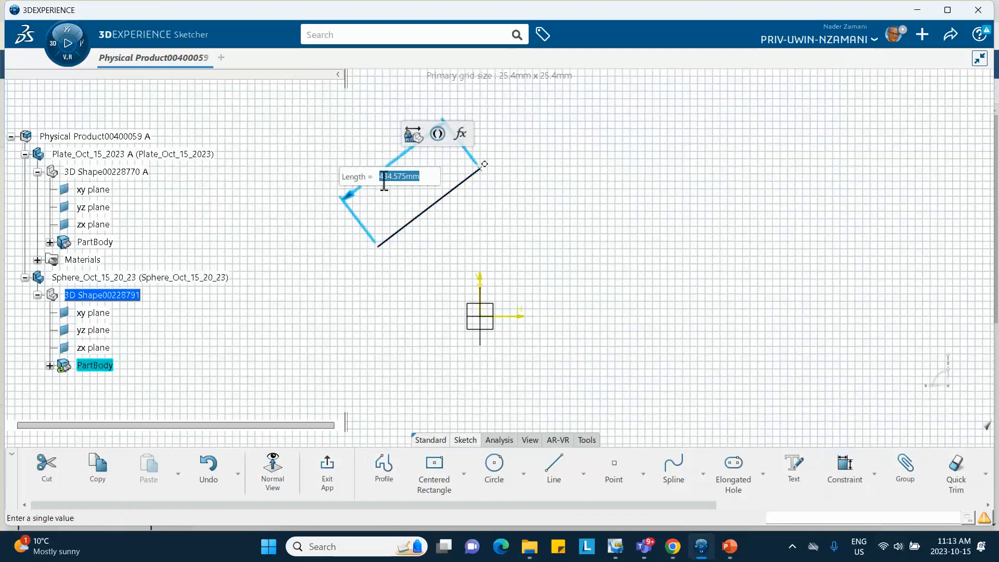
pyautogui.write('500')
pyautogui.press('Return')
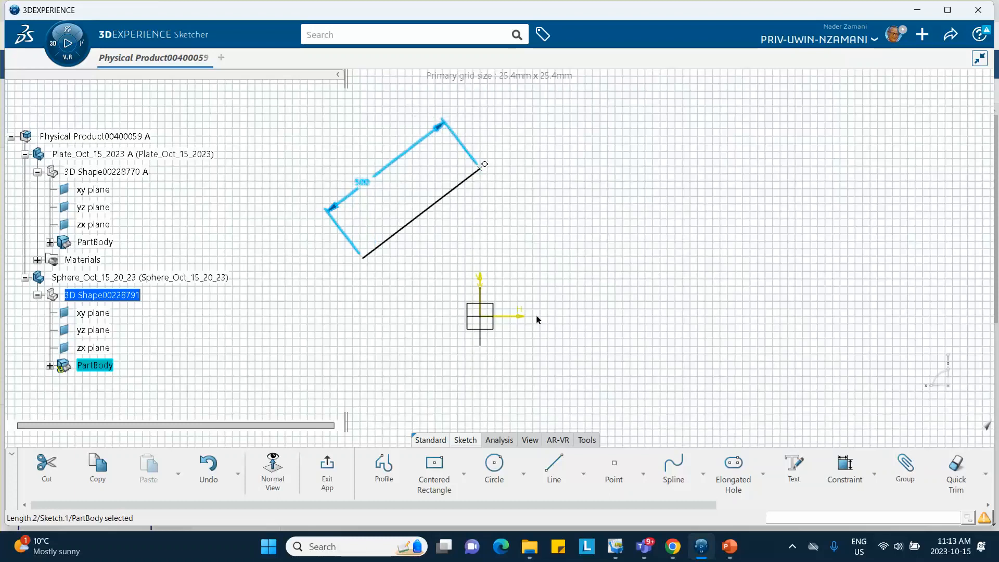
pyautogui.click(423, 213)
pyautogui.press('Escape')
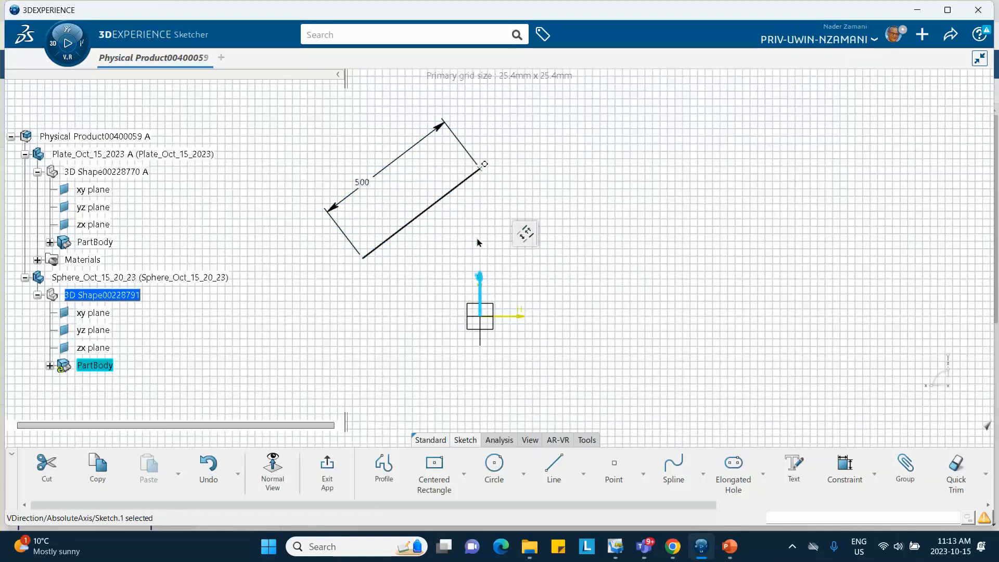
pyautogui.click(845, 471)
pyautogui.click(435, 206)
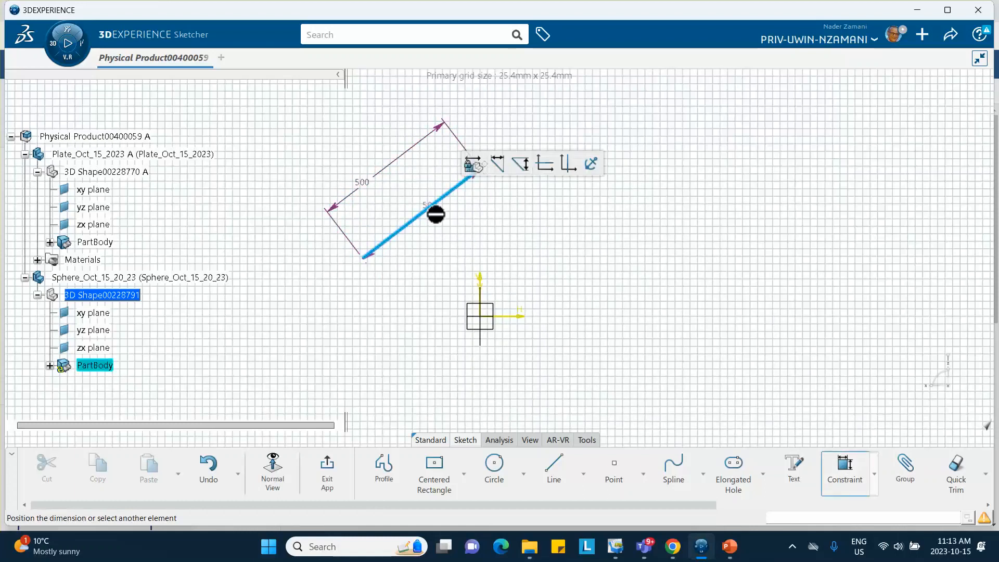
pyautogui.click(484, 286)
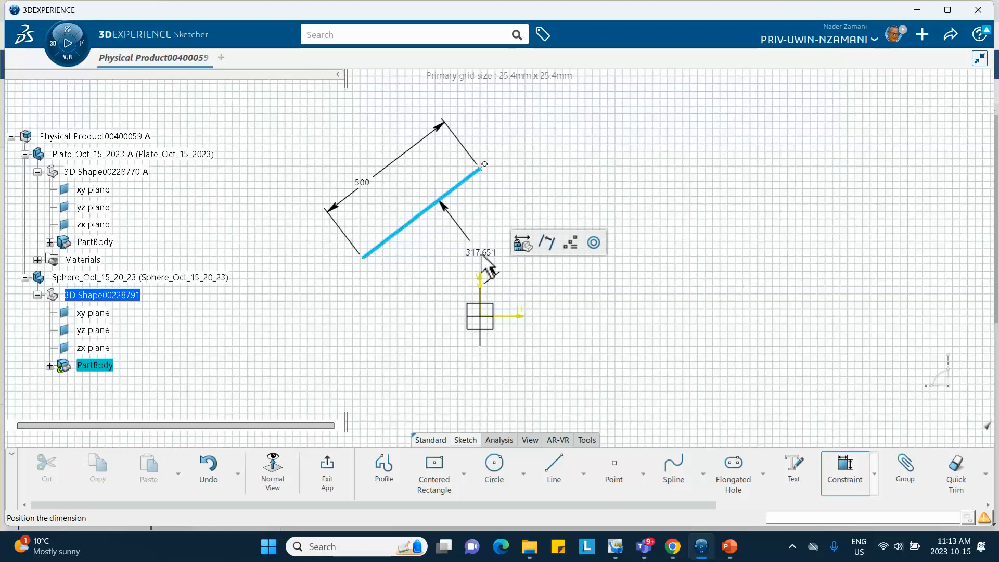
pyautogui.press('Escape')
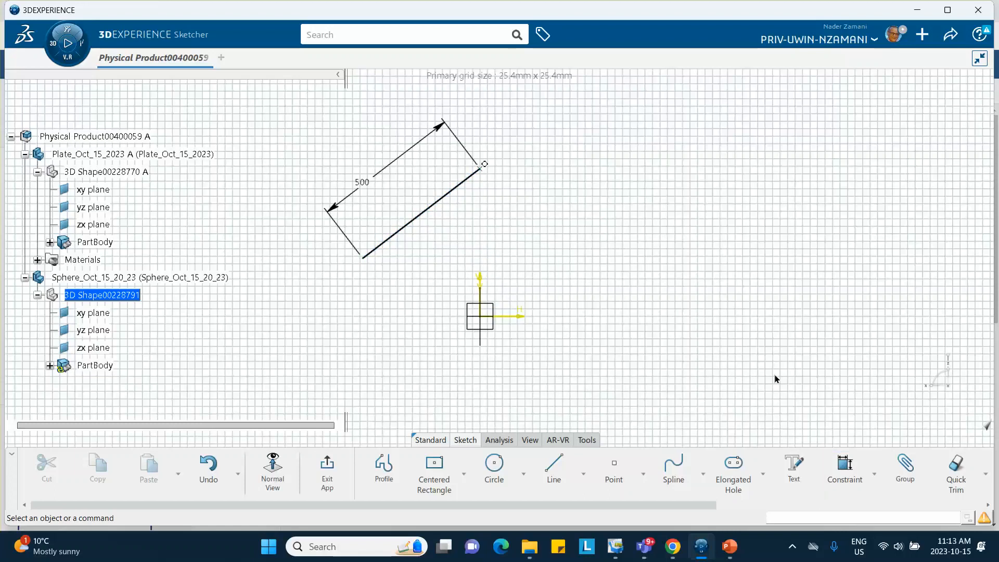
# - Constrain the angle between the slanted line and the sketch's vertical axis to 45 degrees and exit the sketch
pyautogui.click(843, 464)
pyautogui.click(432, 228)
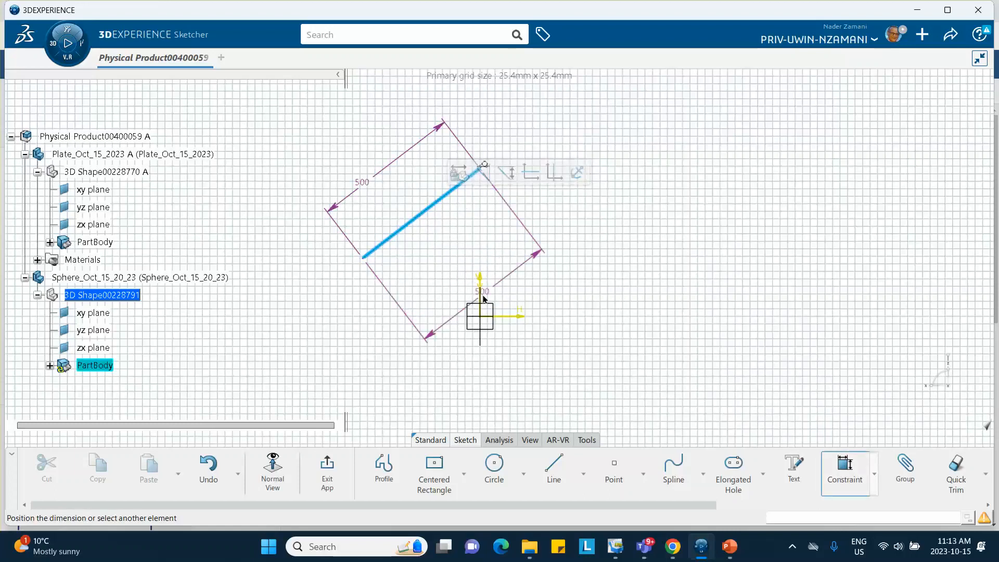
pyautogui.click(481, 283)
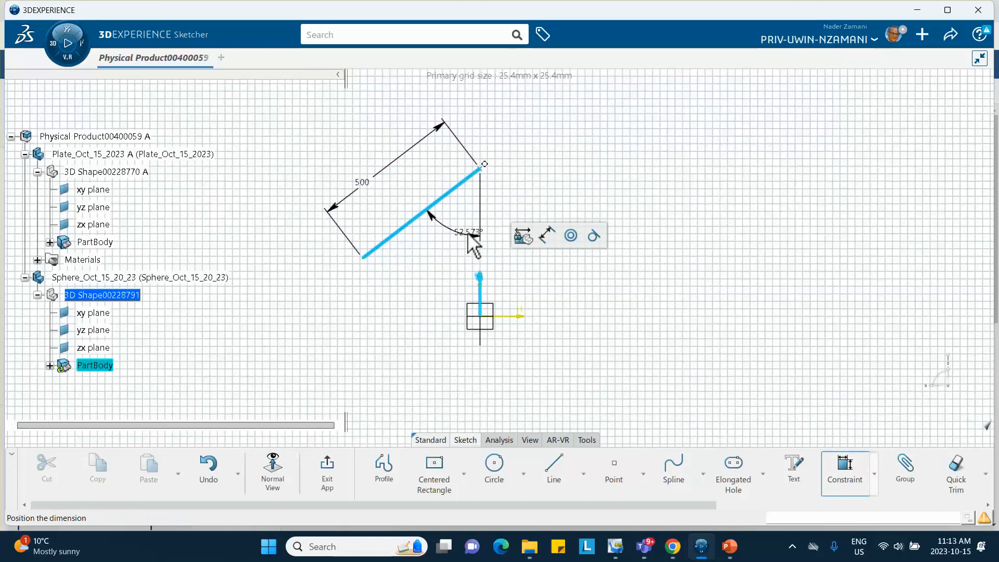
pyautogui.click(463, 240)
pyautogui.write('45')
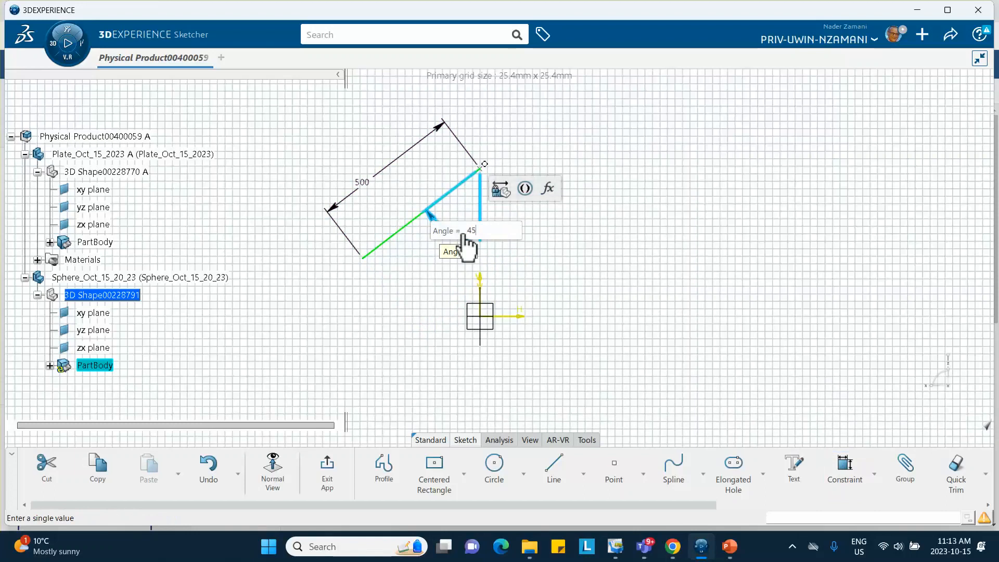
pyautogui.press('Return')
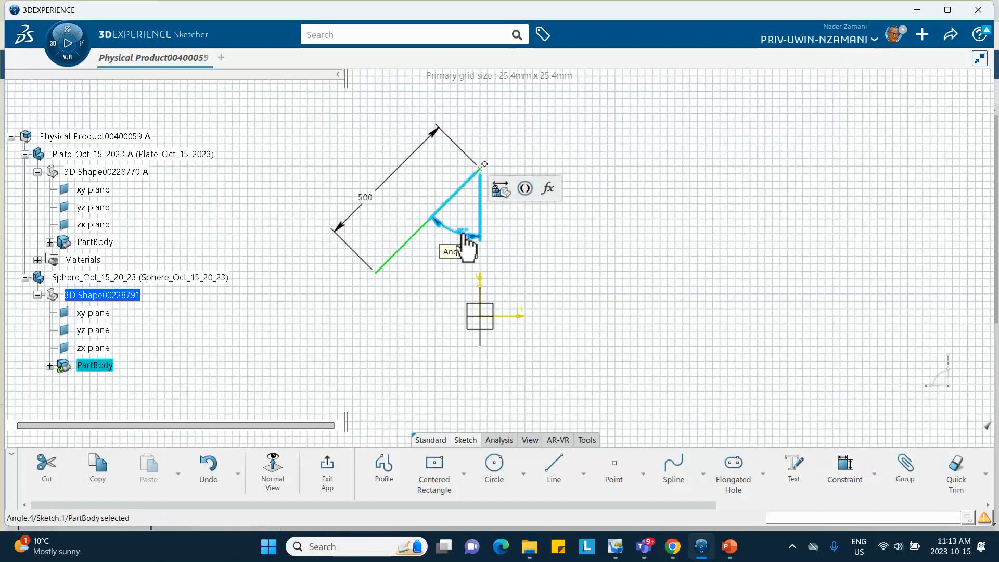
pyautogui.click(634, 327)
pyautogui.click(328, 471)
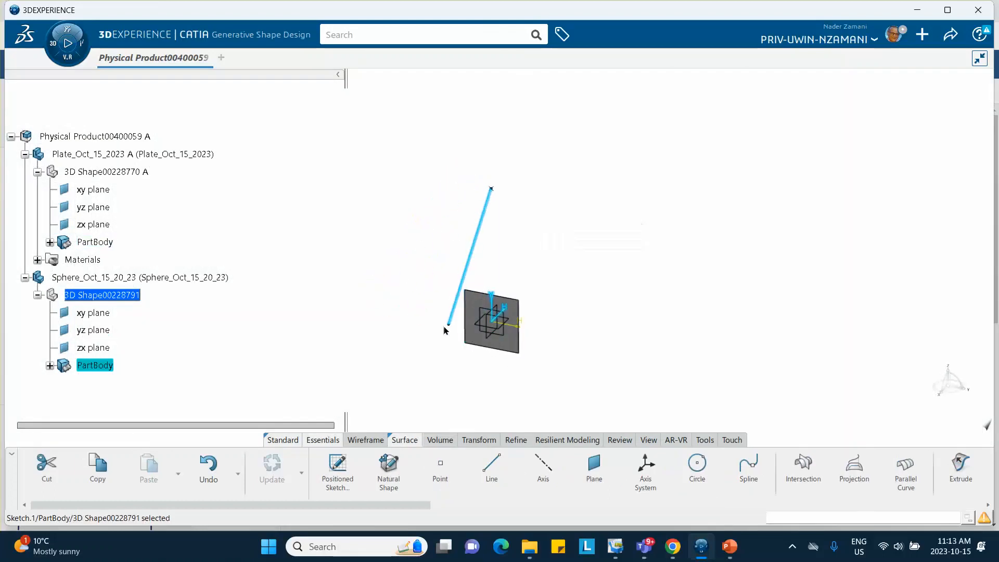
# - Start a sphere surface centred on the slanted line's lower endpoint and set its radius to 37.5 mm
pyautogui.moveTo(377, 312); pyautogui.dragTo(314, 251, button='middle')
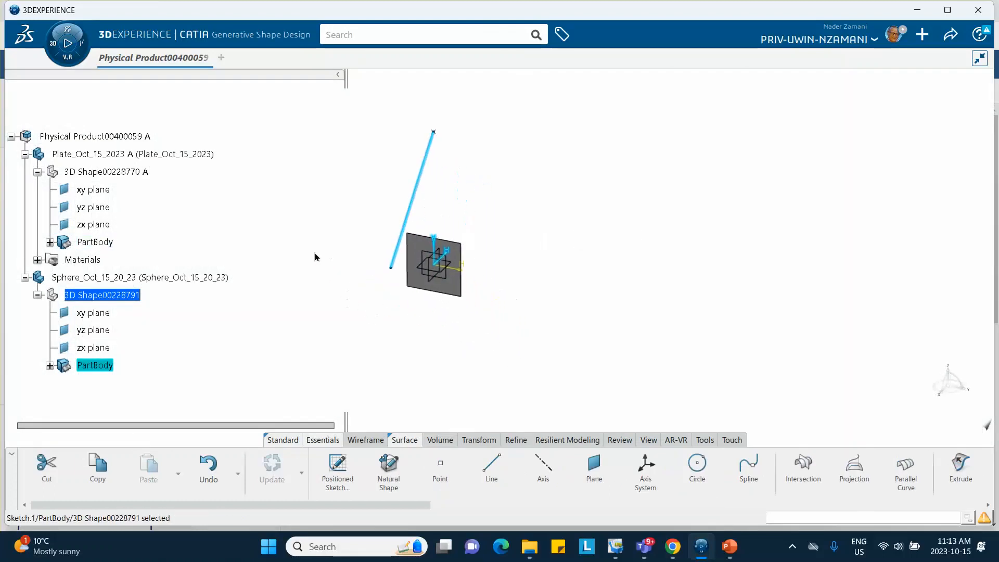
pyautogui.click(346, 381)
pyautogui.click(397, 441)
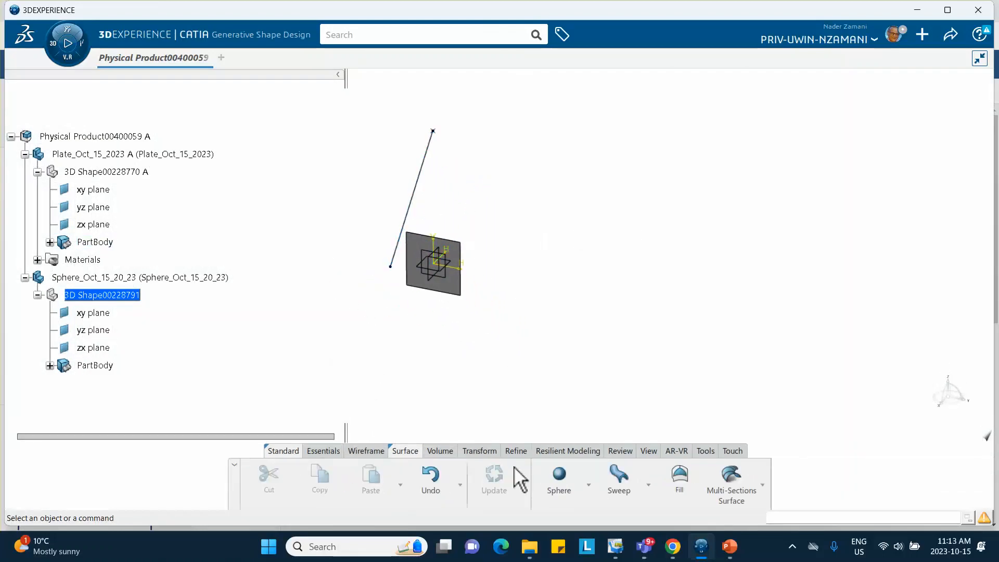
pyautogui.click(589, 486)
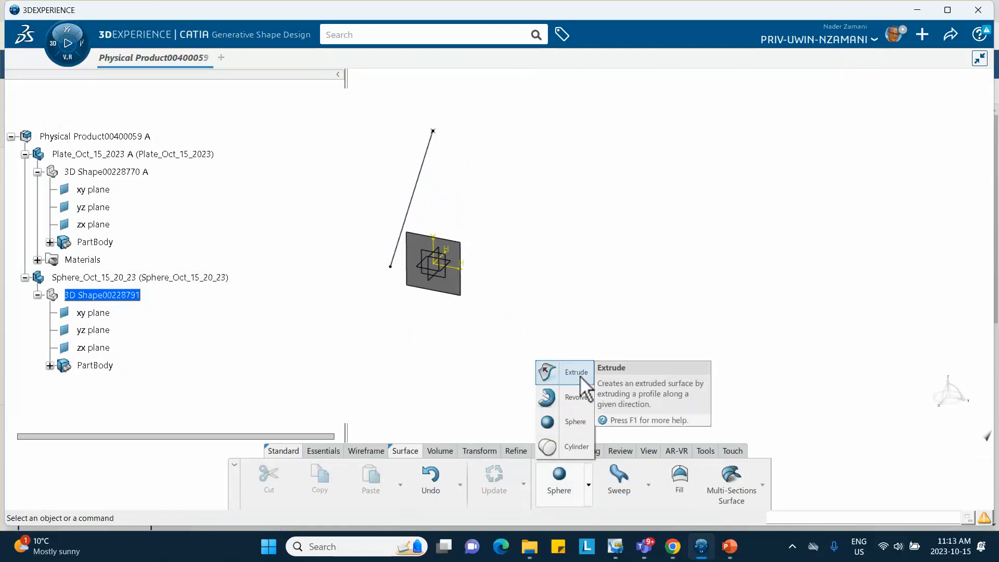
pyautogui.click(570, 424)
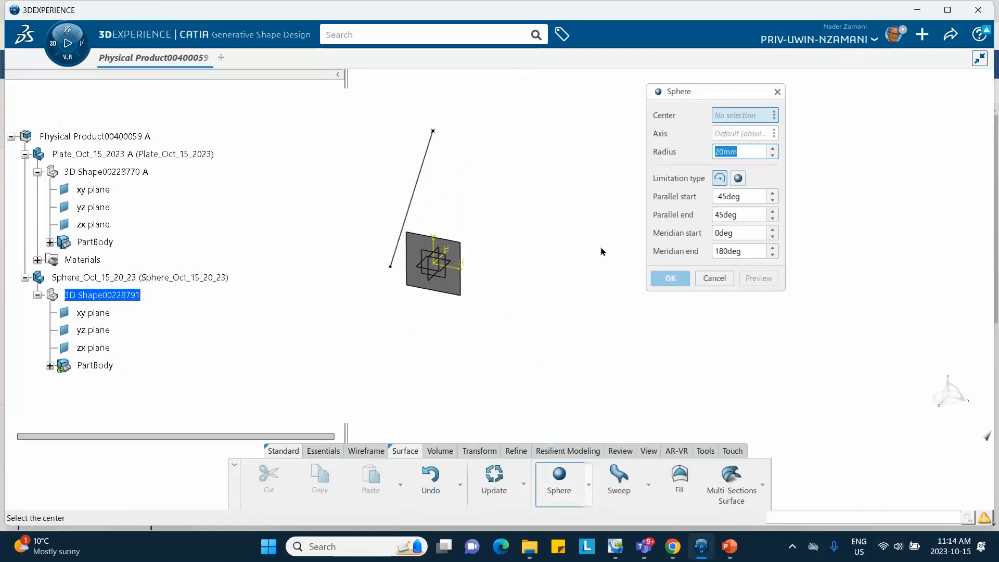
pyautogui.click(391, 268)
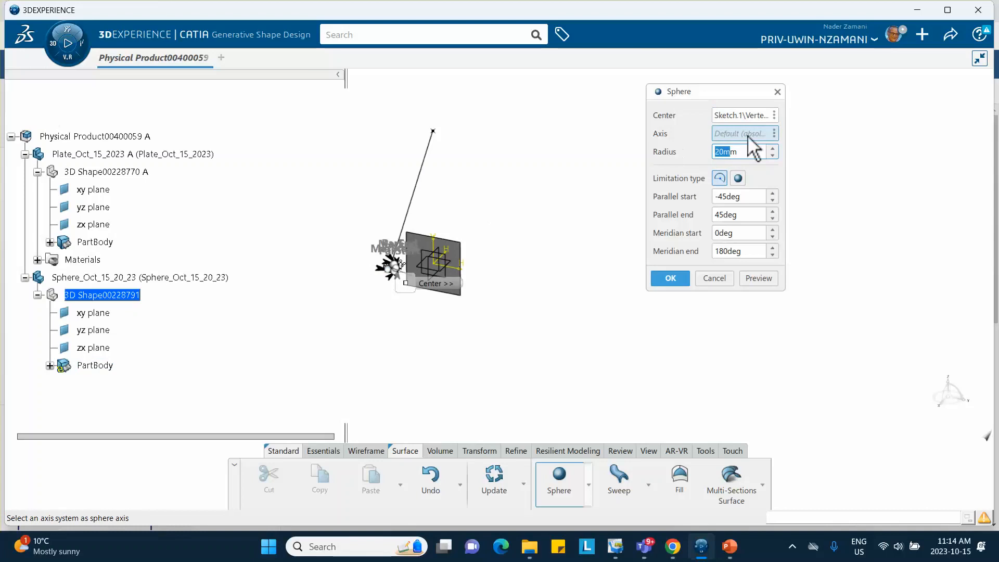
pyautogui.moveTo(756, 152); pyautogui.dragTo(657, 150)
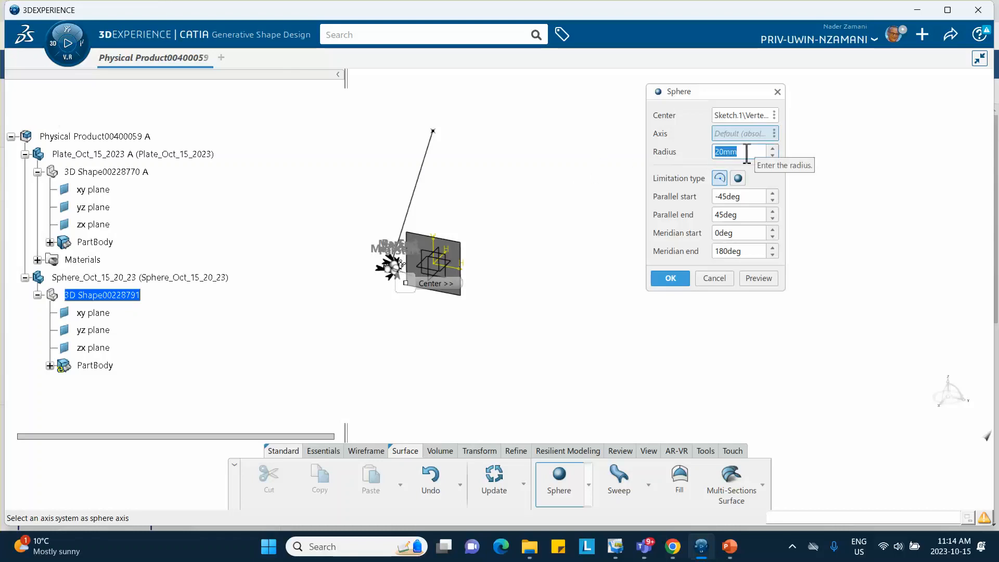
pyautogui.moveTo(747, 152); pyautogui.dragTo(619, 151)
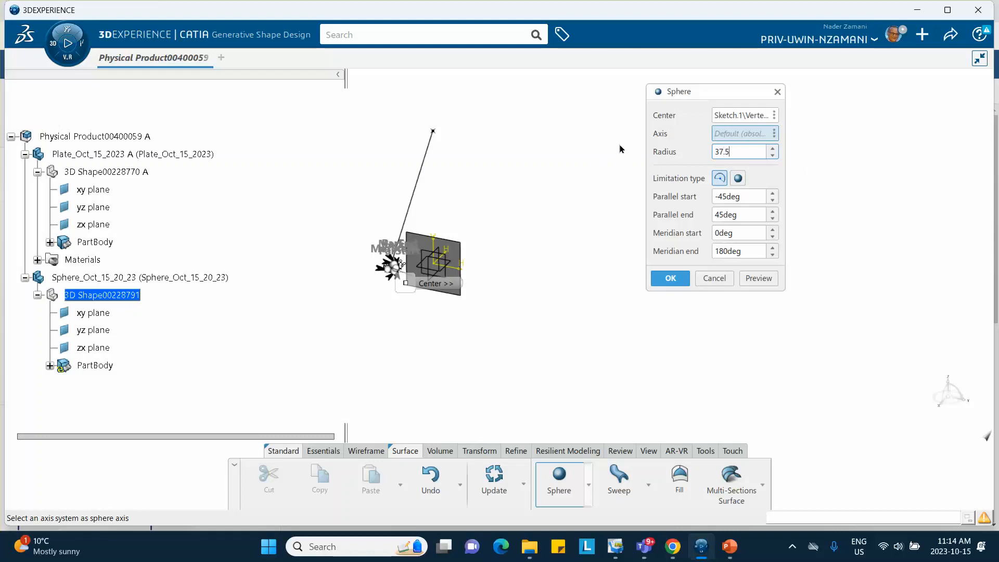
pyautogui.click(820, 193)
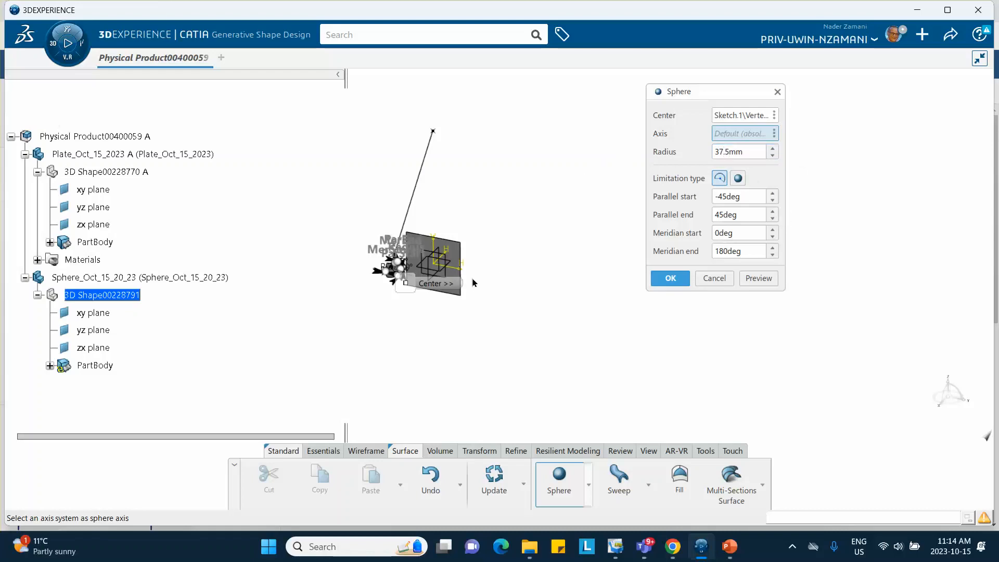
# - Complete the full sphere surface with parallel limits of -90 and 90 degrees and a meridian end of 360 degrees
pyautogui.moveTo(478, 284); pyautogui.dragTo(348, 279, button='middle')
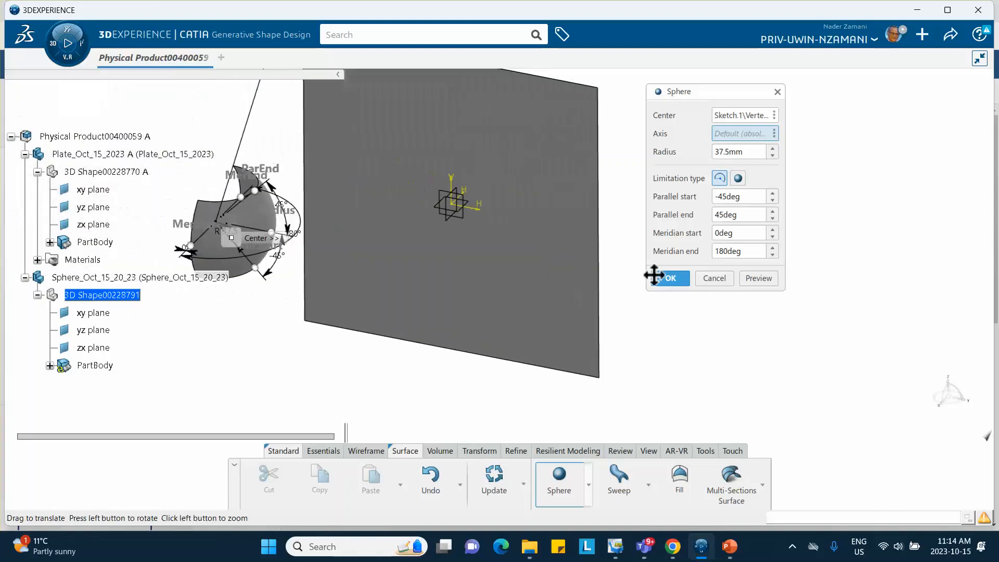
pyautogui.moveTo(376, 320); pyautogui.dragTo(446, 304, button='middle')
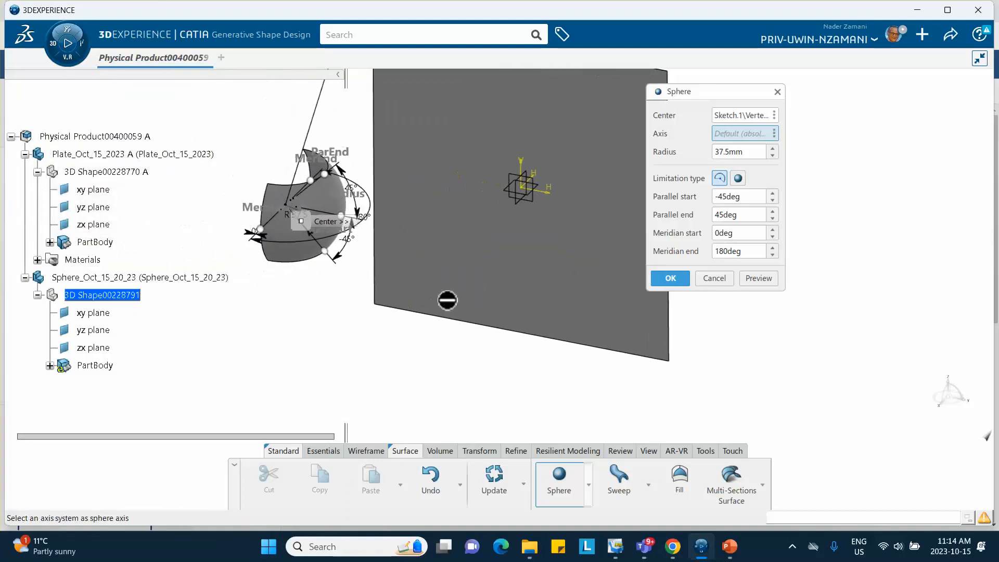
pyautogui.doubleClick(743, 198)
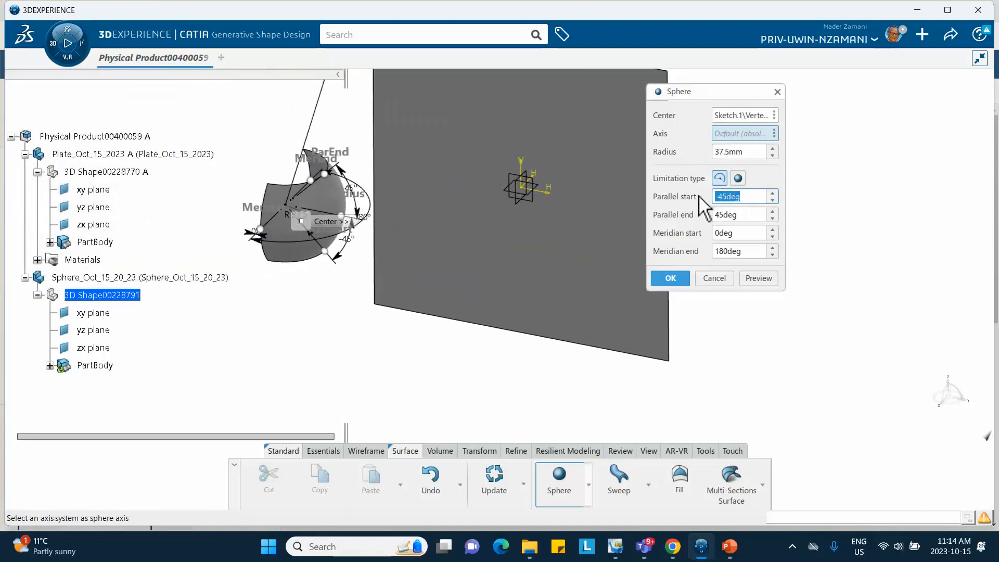
pyautogui.write('-90')
pyautogui.click(733, 214)
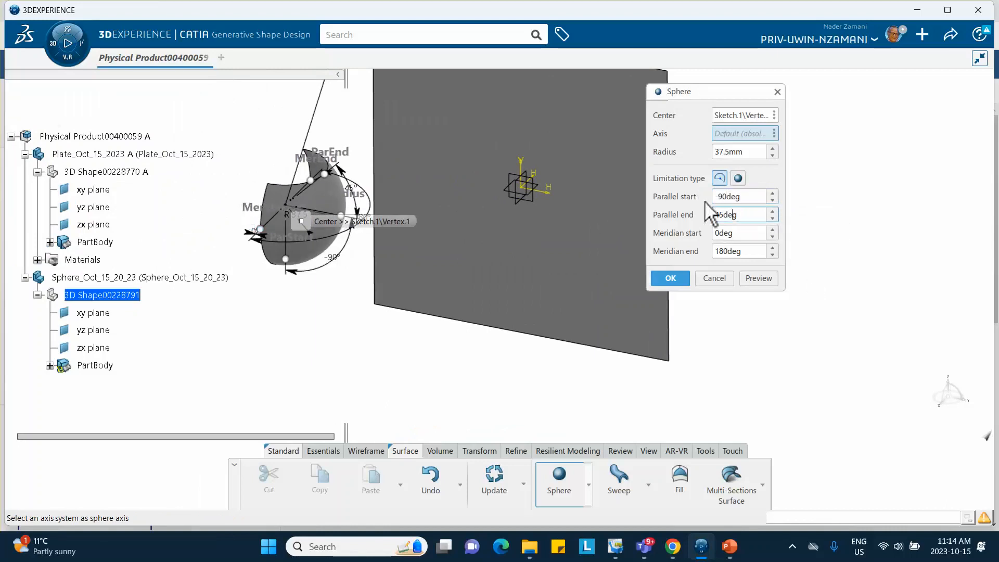
pyautogui.doubleClick(731, 214)
pyautogui.write('90')
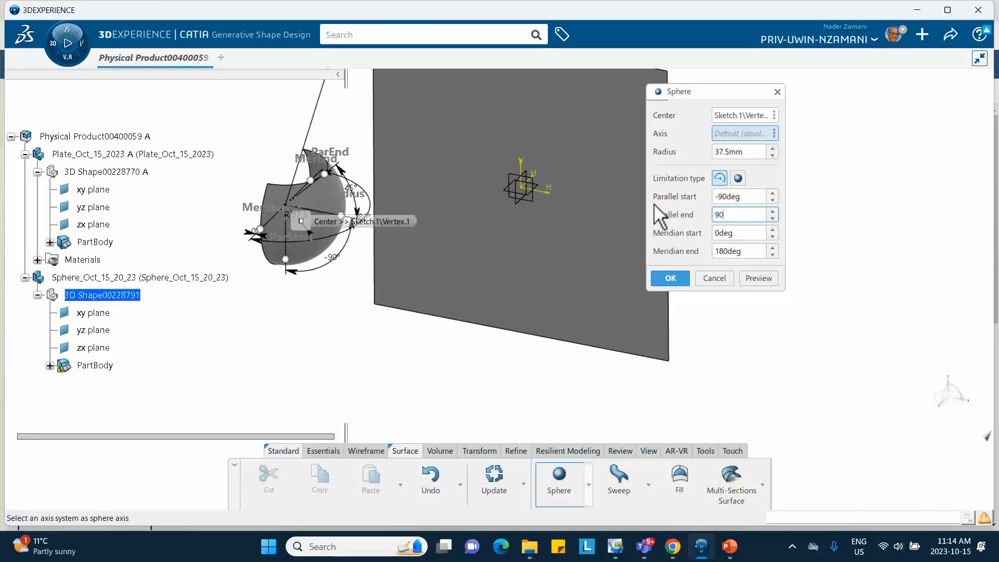
pyautogui.click(743, 236)
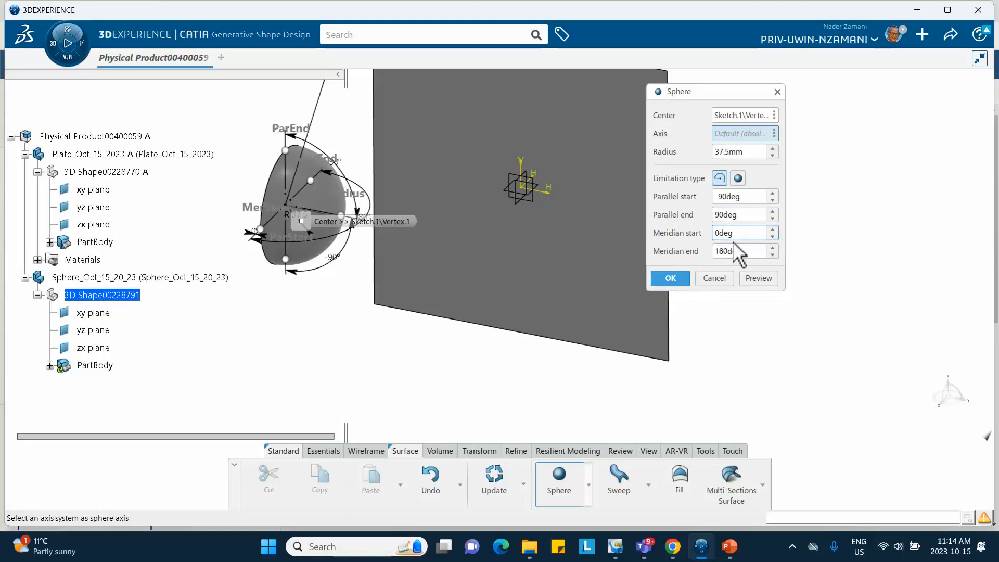
pyautogui.press('Tab')
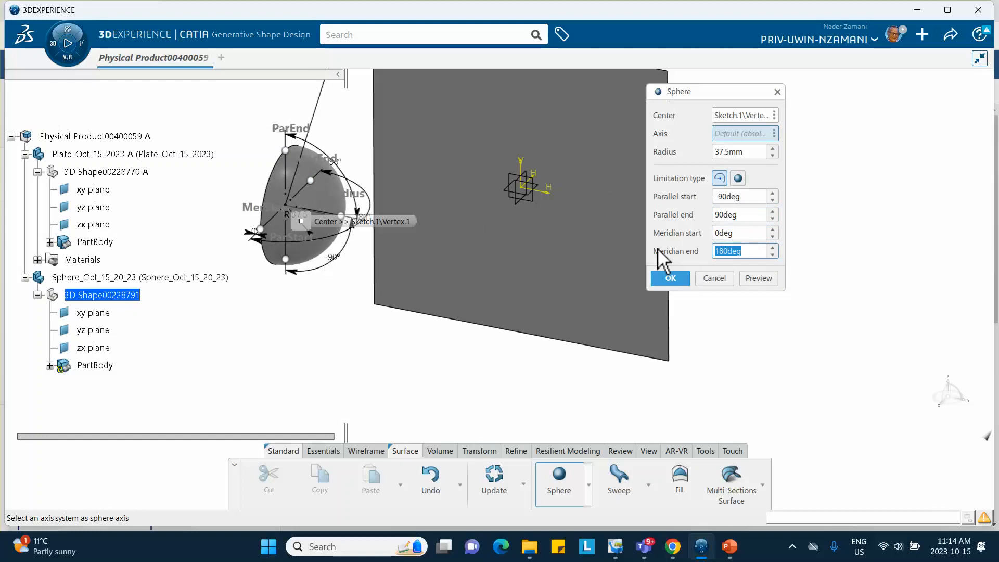
pyautogui.write('360')
pyautogui.click(665, 277)
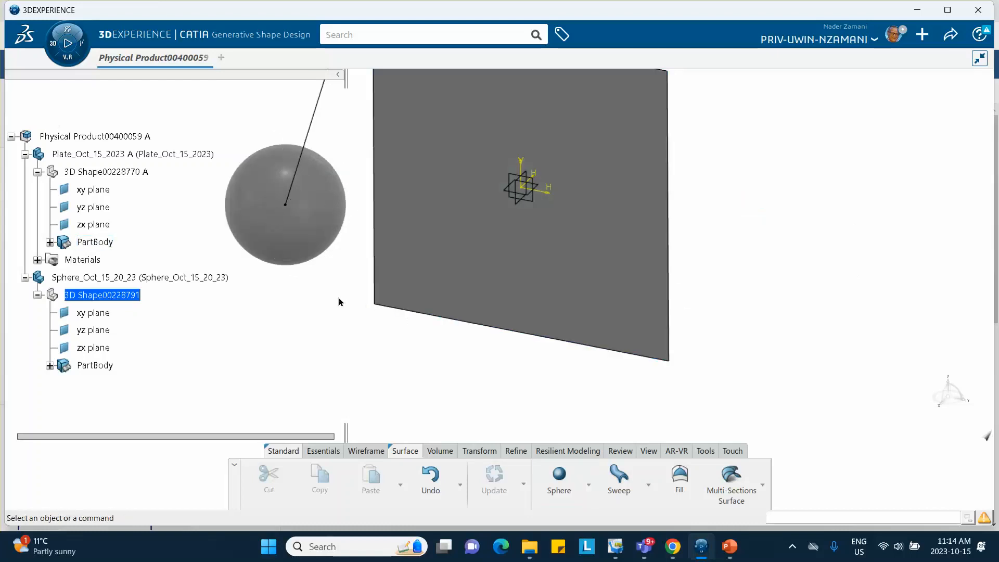
# - Switch to Structural Model Creation and create an empty finite element model with both the plate and sphere shapes contributing
pyautogui.moveTo(339, 301); pyautogui.dragTo(354, 367, button='middle')
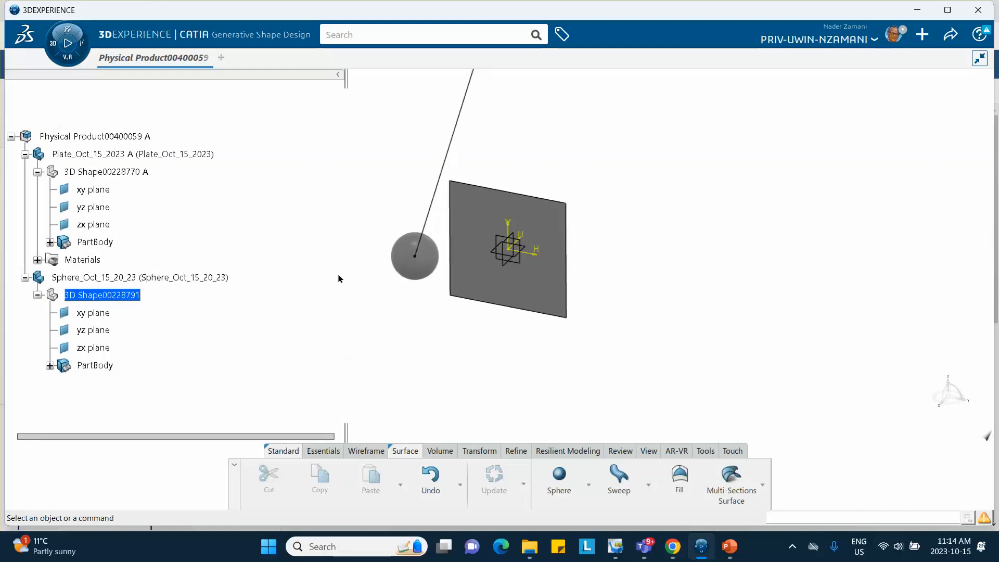
pyautogui.moveTo(348, 225); pyautogui.dragTo(366, 302, button='middle')
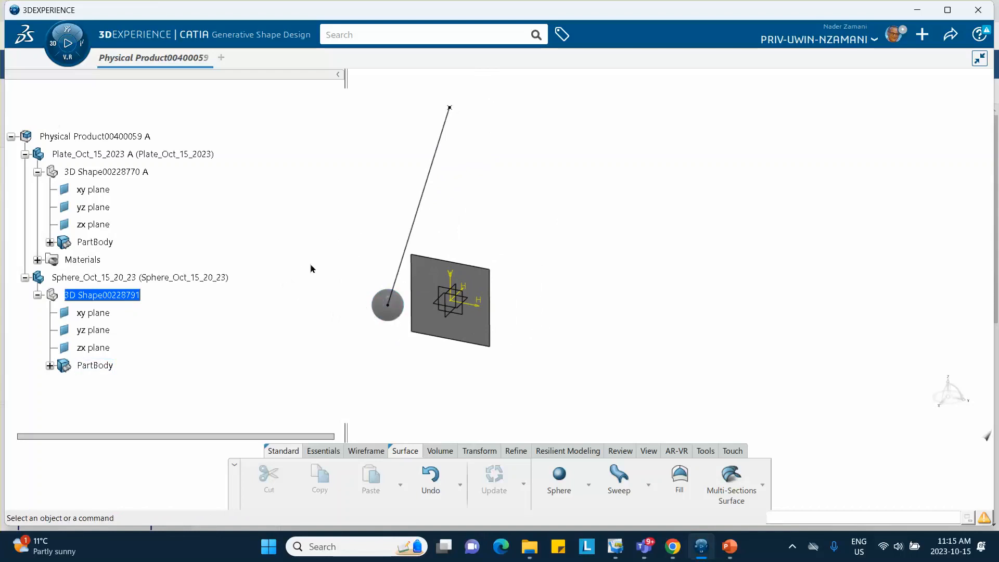
pyautogui.click(67, 43)
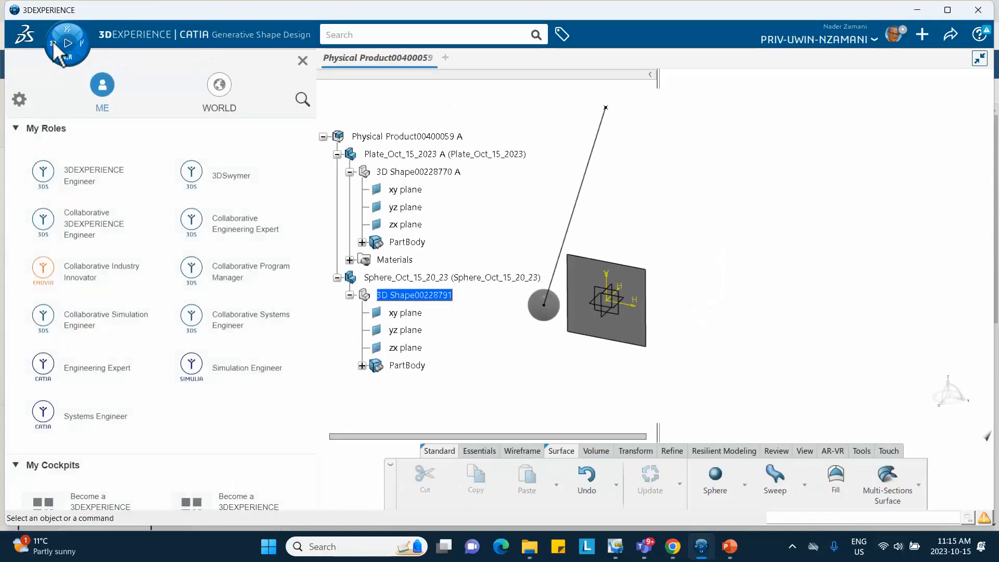
pyautogui.scroll(-4, 71, 290)
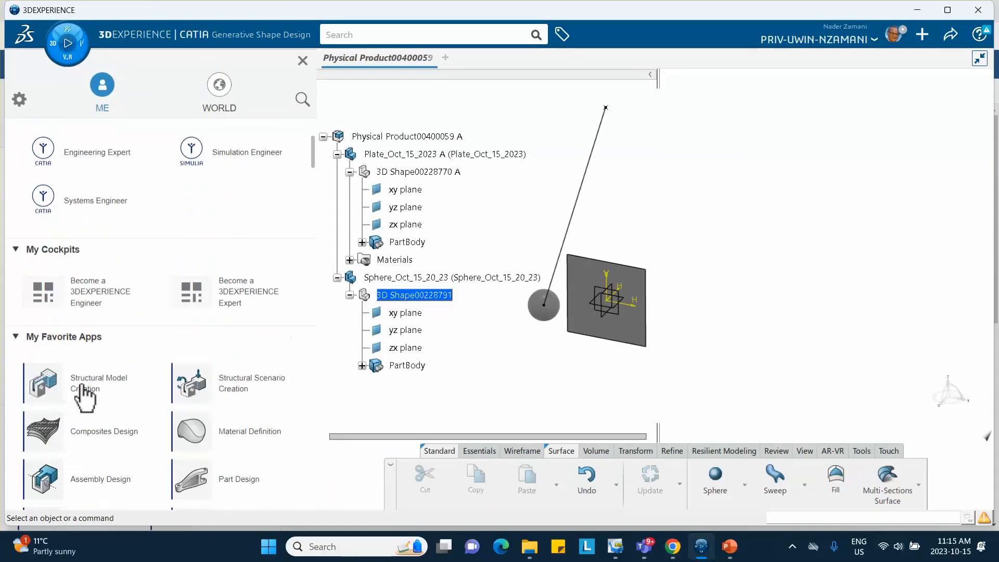
pyautogui.click(104, 394)
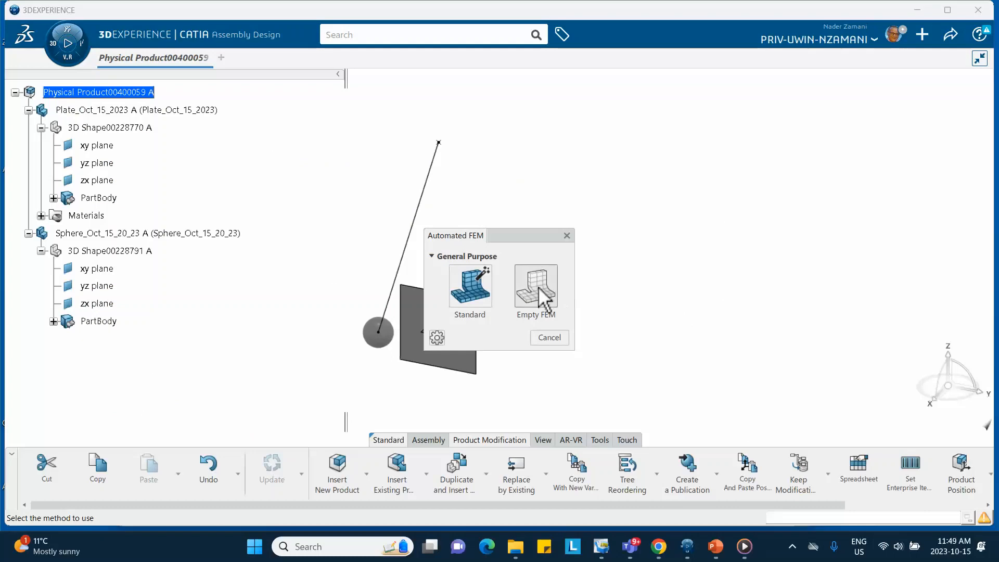
pyautogui.click(535, 288)
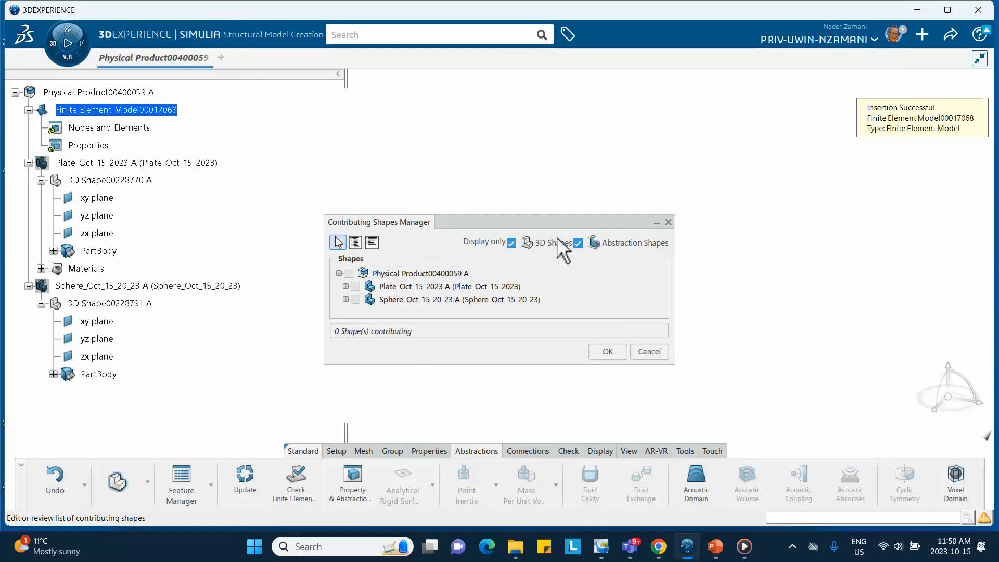
pyautogui.click(355, 286)
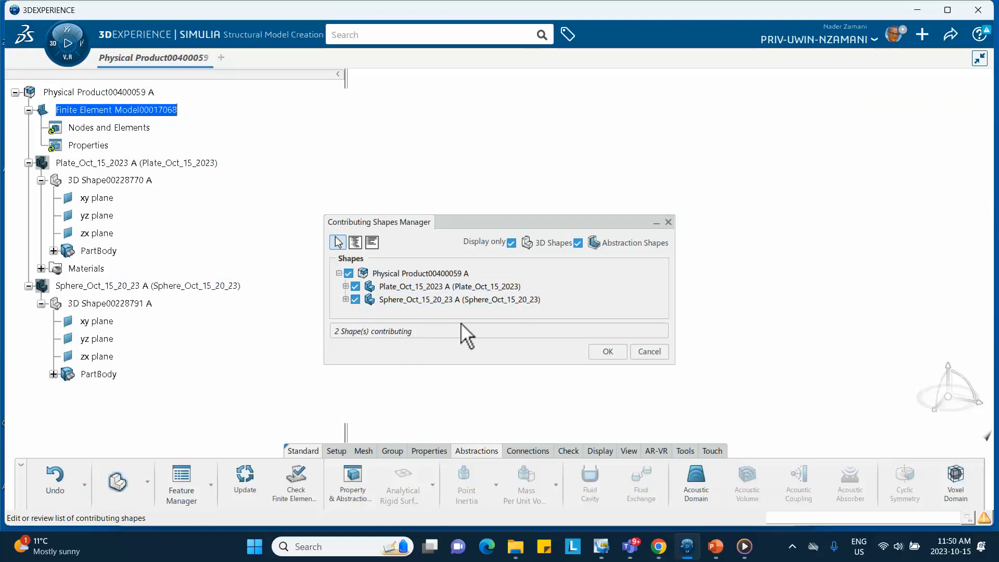
pyautogui.click(606, 352)
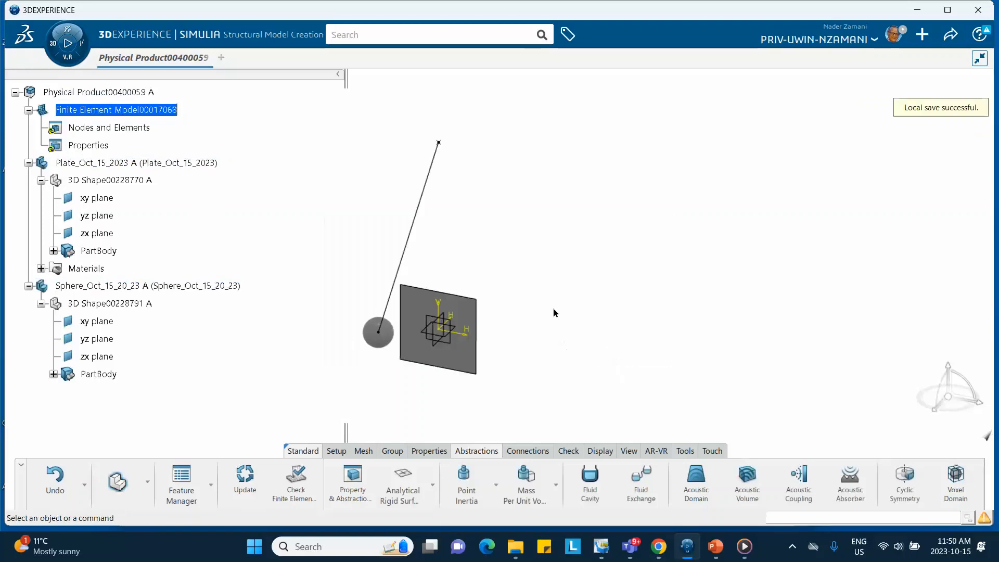
# - Create and generate a surface quad mesh on the plate's body with a 6 mm mesh size
pyautogui.click(363, 451)
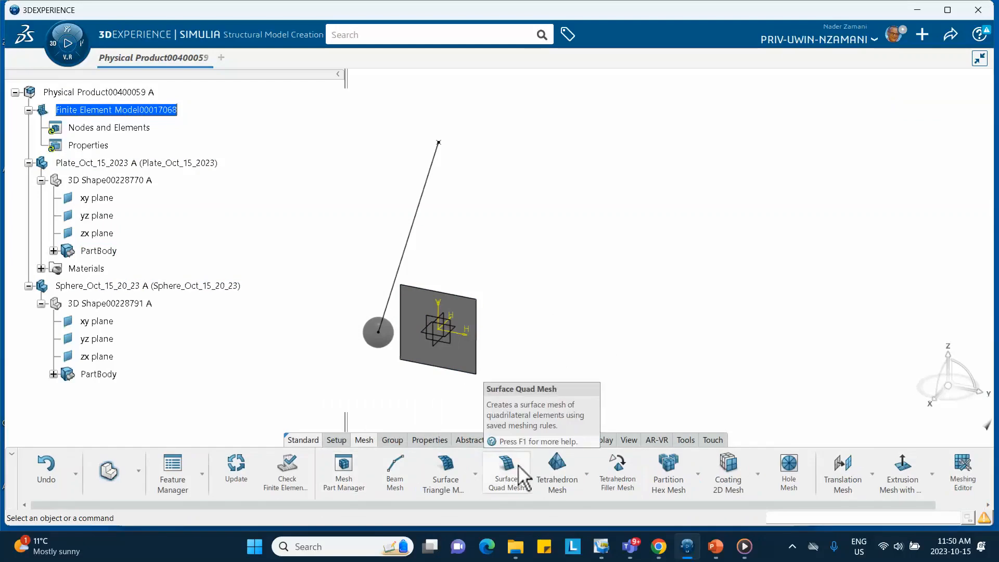
pyautogui.click(520, 475)
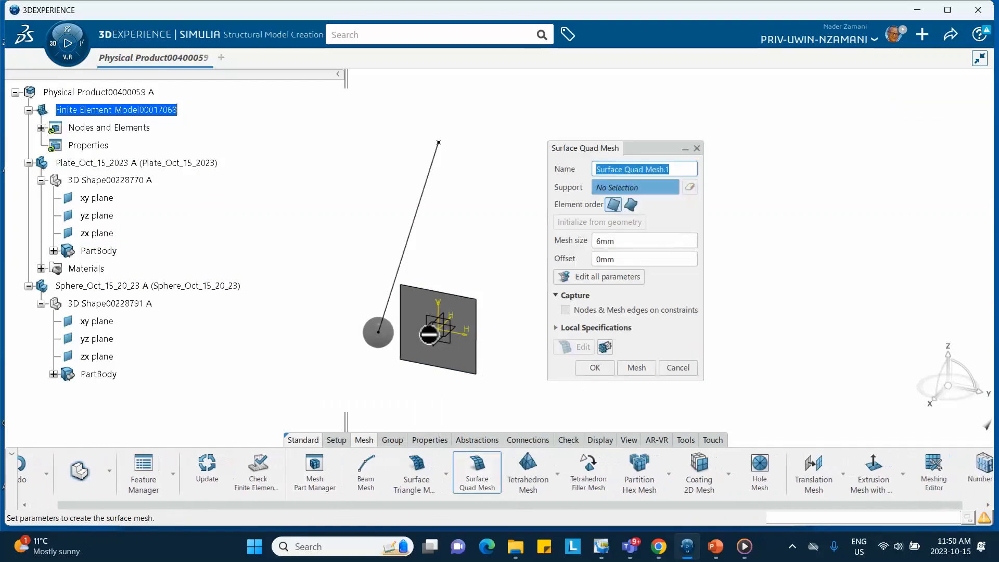
pyautogui.click(426, 333)
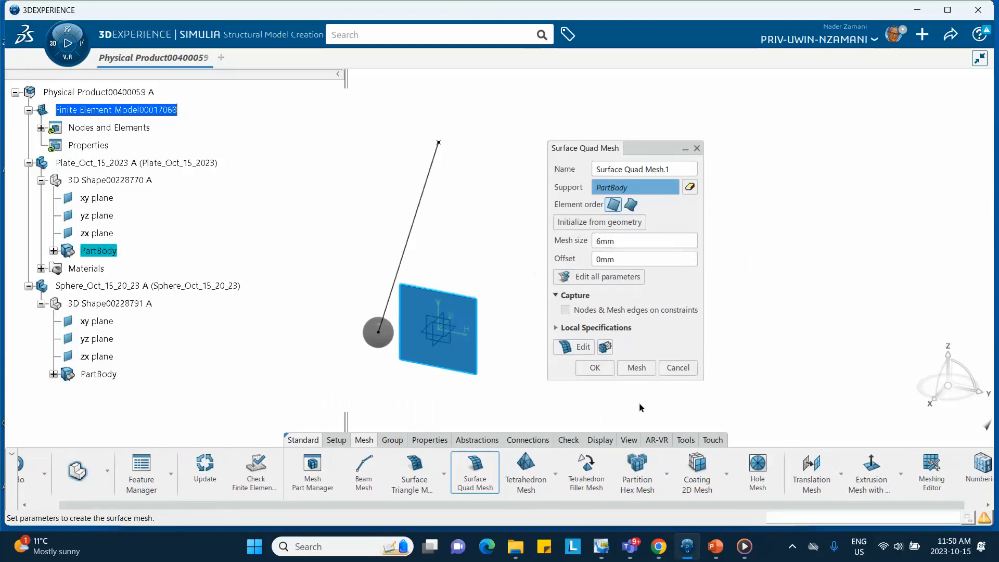
pyautogui.click(636, 366)
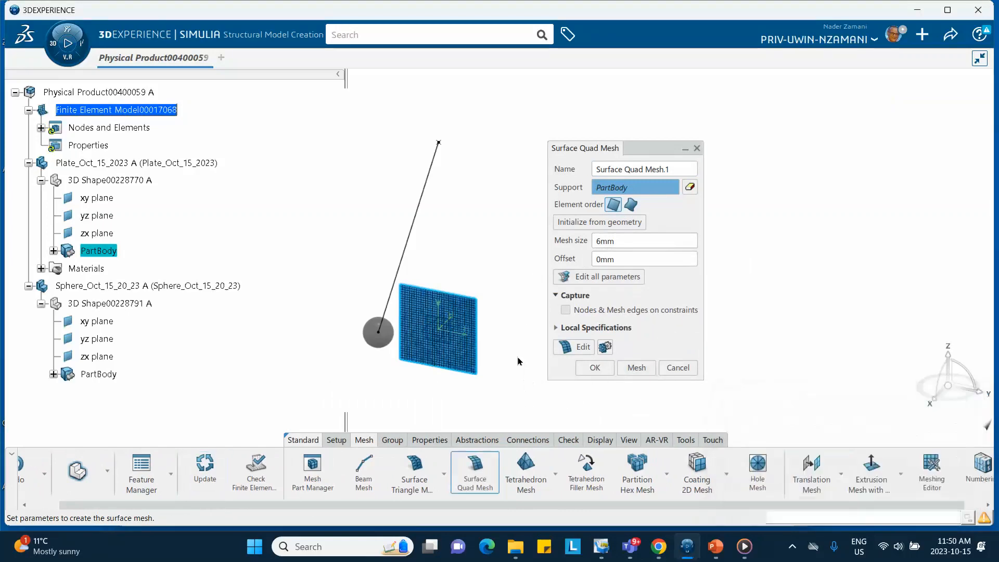
pyautogui.moveTo(518, 360)
pyautogui.mouseDown(button='middle')
pyautogui.moveTo(528, 357)
pyautogui.moveTo(519, 267)
pyautogui.moveTo(523, 342)
pyautogui.mouseUp(button='middle')
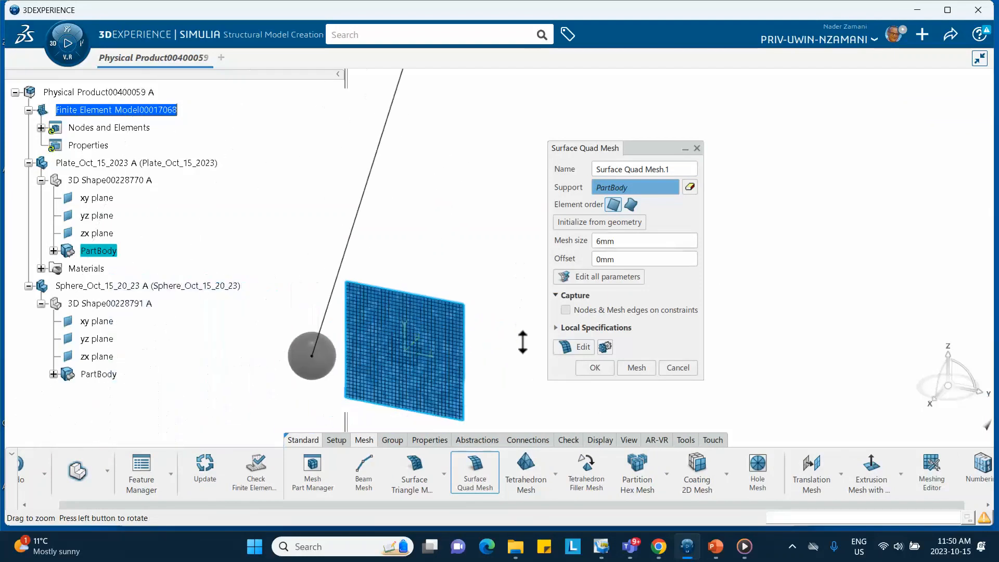
pyautogui.click(596, 369)
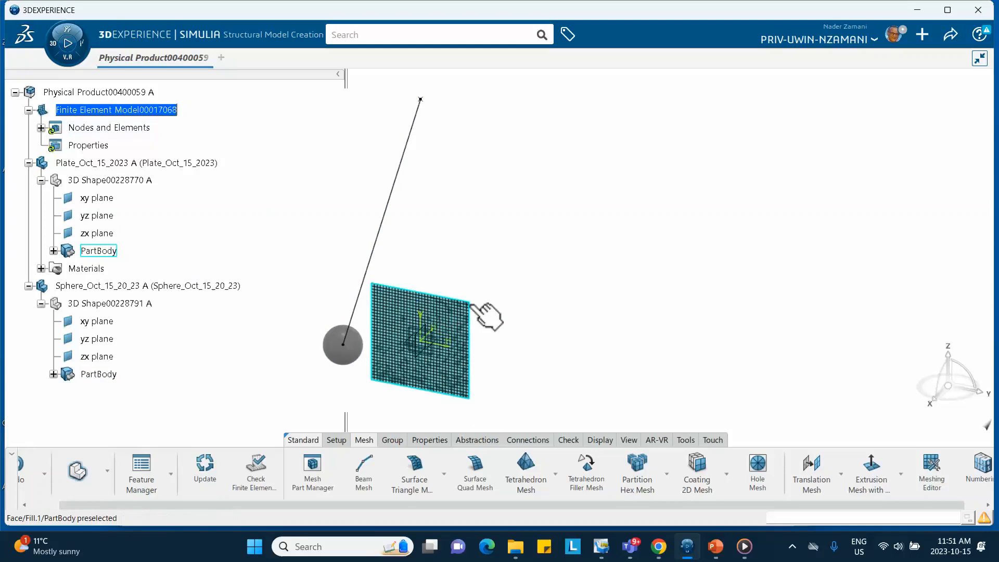
# - Assign a shell section to the plate surface with a thickness of 2 mm and the plate's own material
pyautogui.click(421, 439)
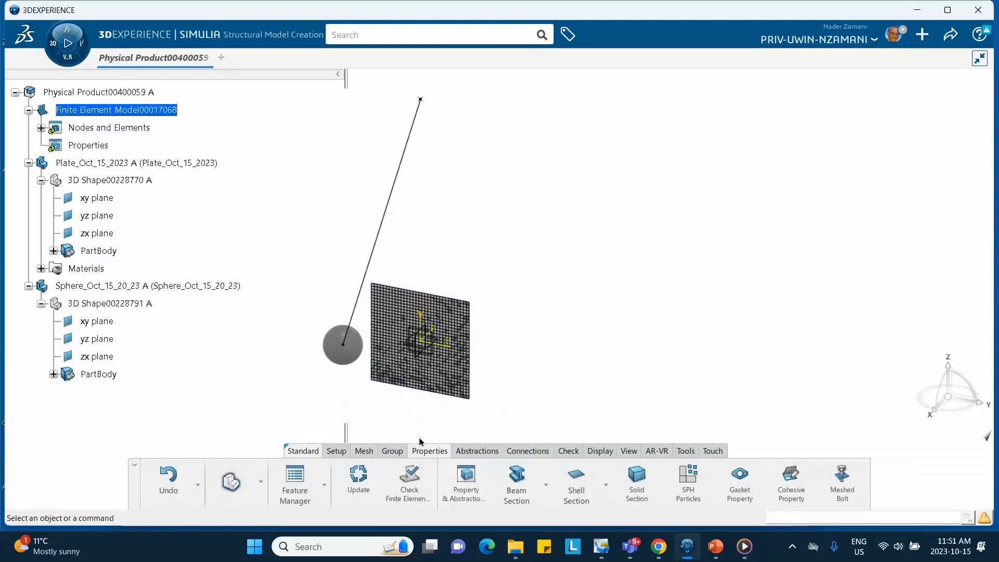
pyautogui.click(577, 486)
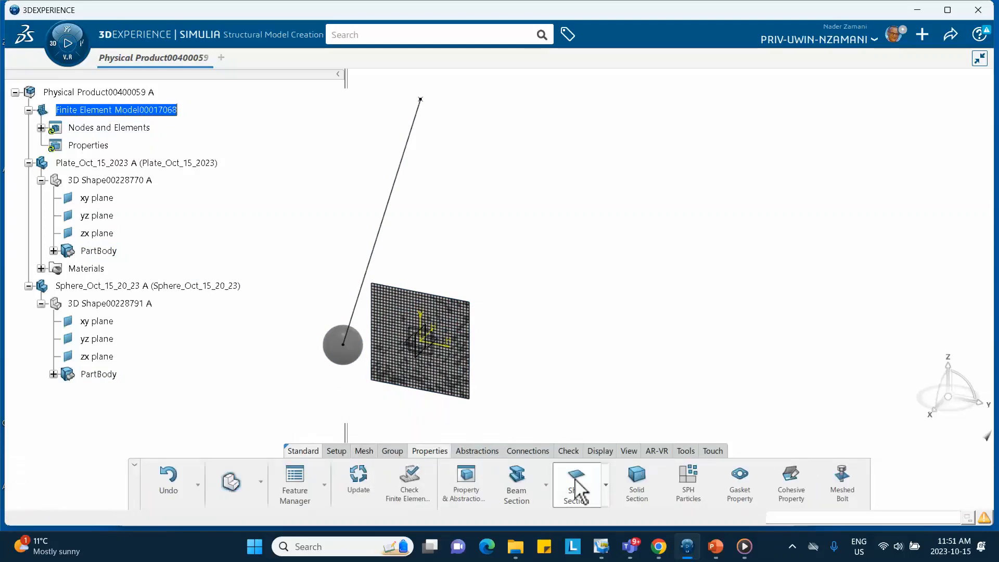
pyautogui.click(420, 323)
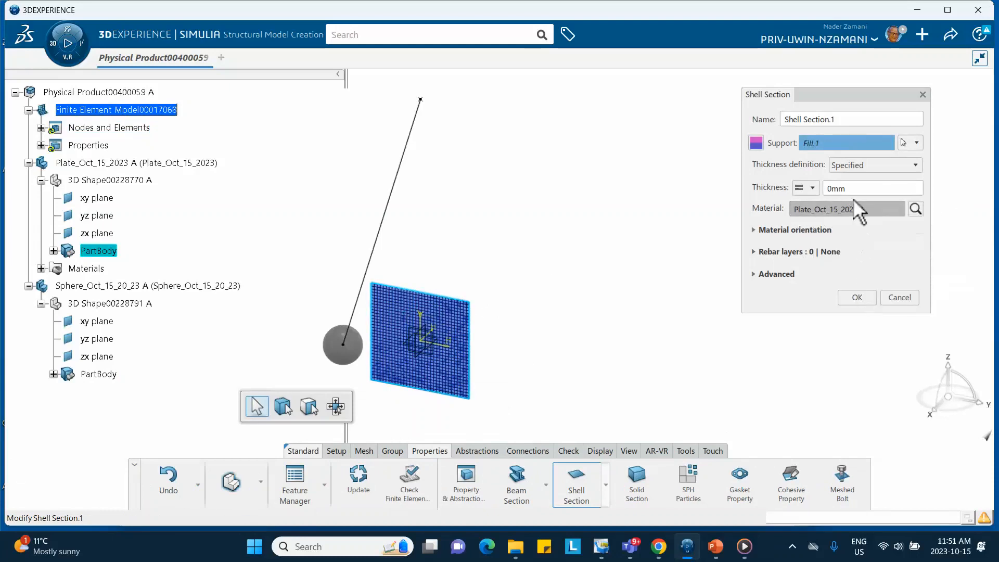
pyautogui.moveTo(850, 191); pyautogui.dragTo(758, 177)
pyautogui.write('2')
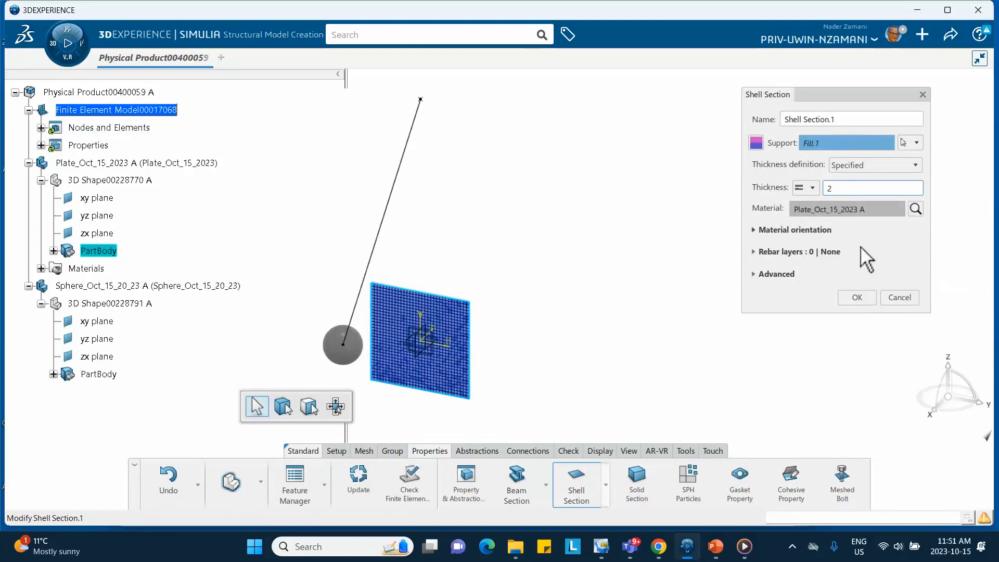
pyautogui.click(858, 298)
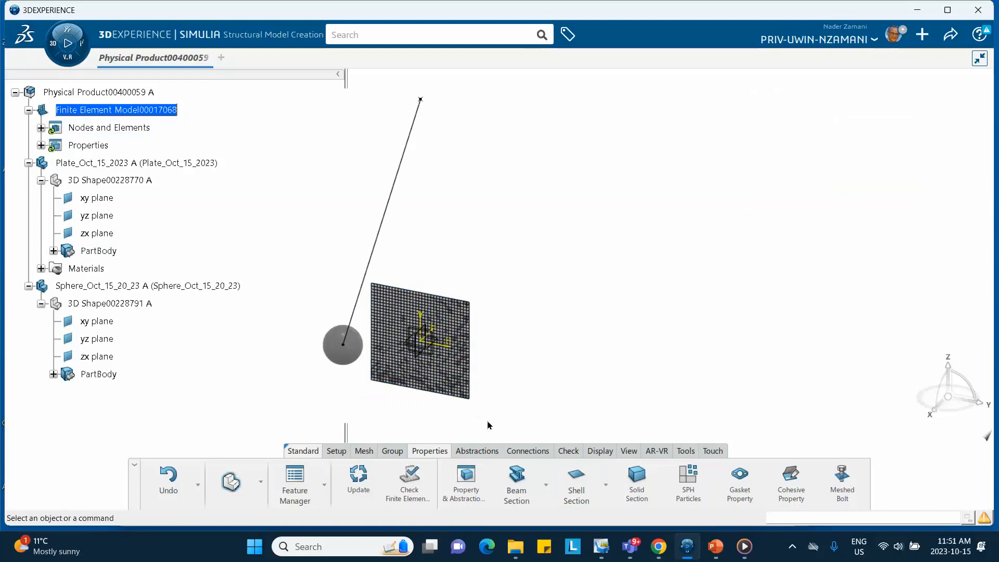
pyautogui.click(486, 451)
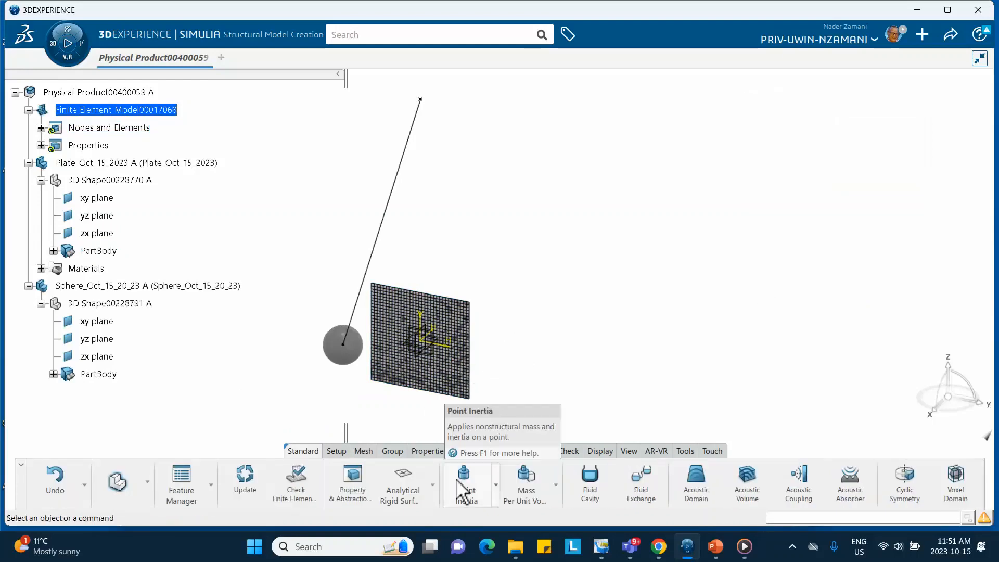
pyautogui.click(433, 486)
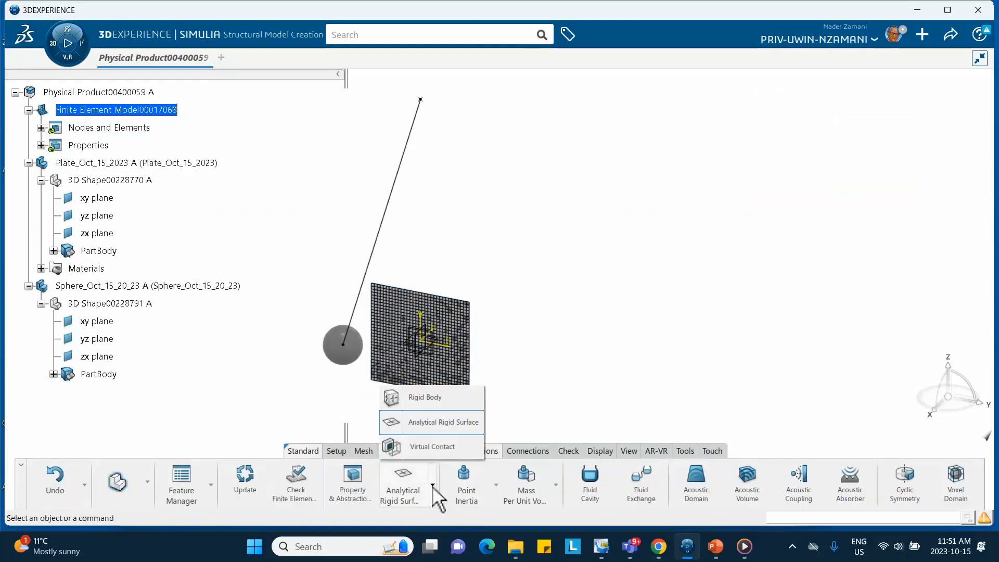
pyautogui.click(423, 423)
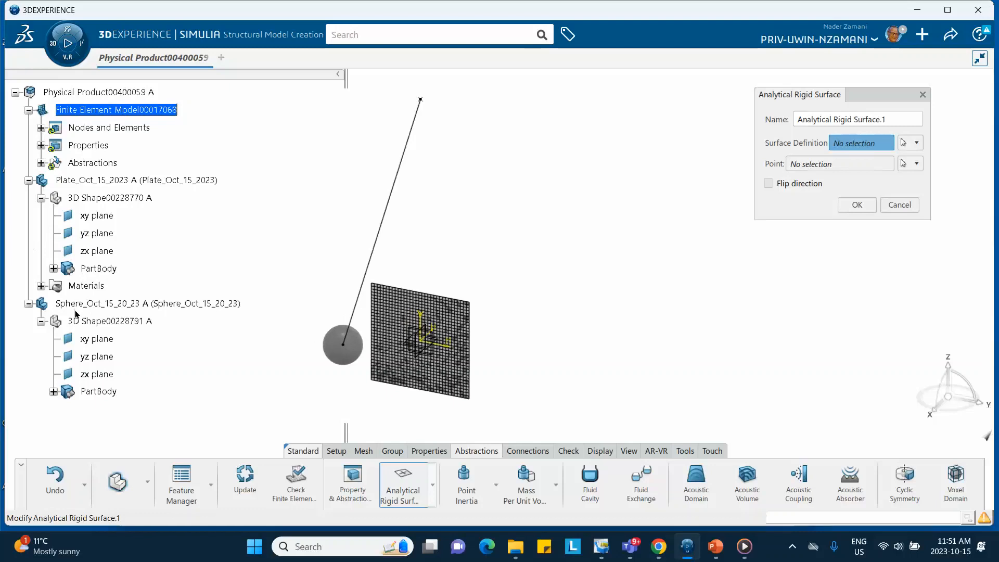
pyautogui.click(53, 392)
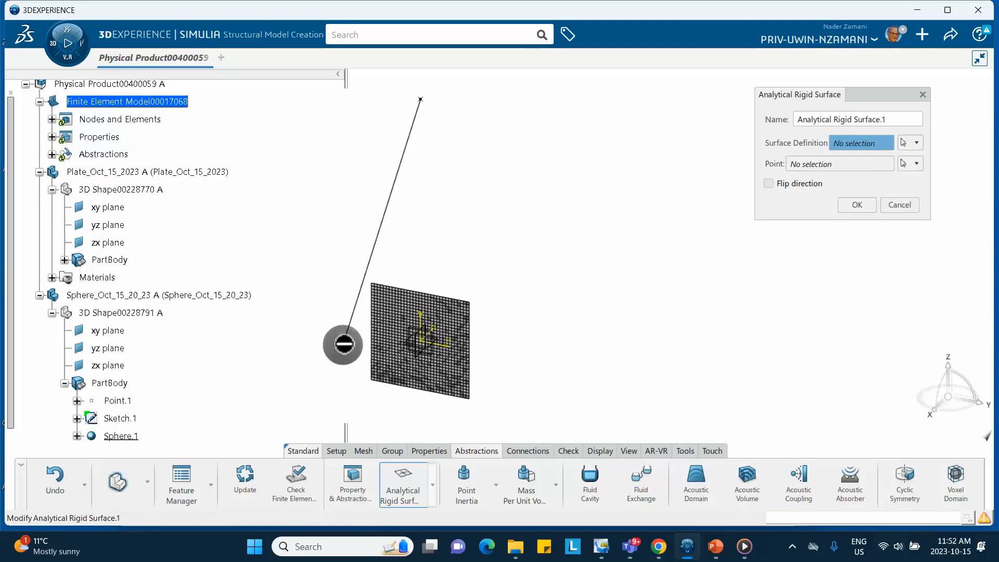
pyautogui.click(898, 204)
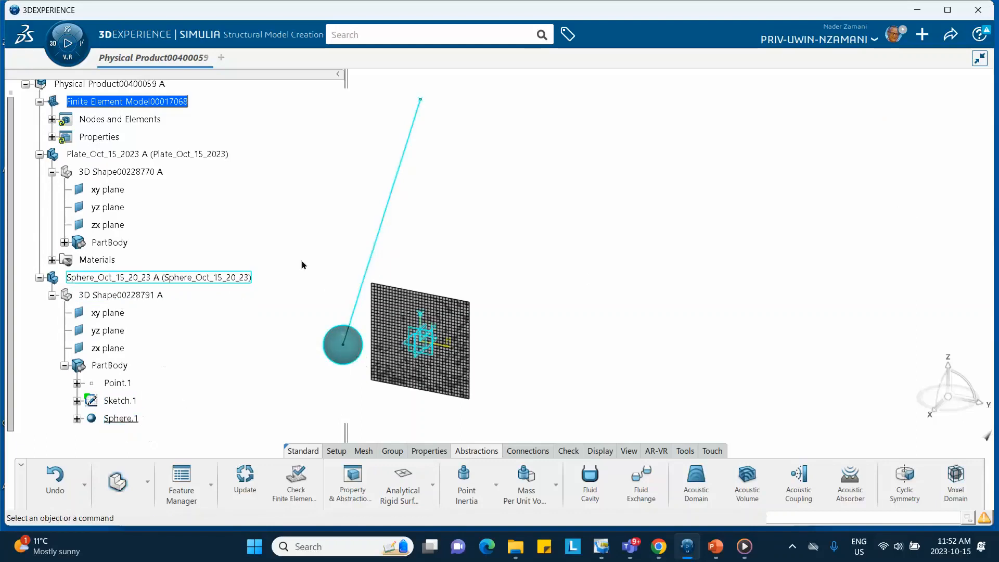
# - Activate the sphere's 3D shape in Generative Shape Design and delete its sphere surface, keeping the point and sketch
pyautogui.moveTo(551, 234); pyautogui.dragTo(612, 222, button='middle')
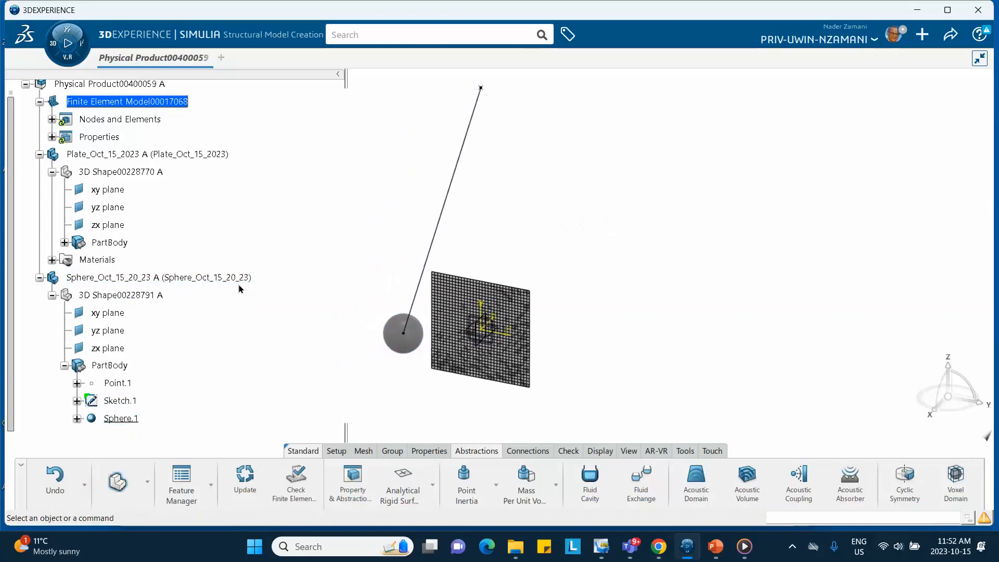
pyautogui.click(135, 300)
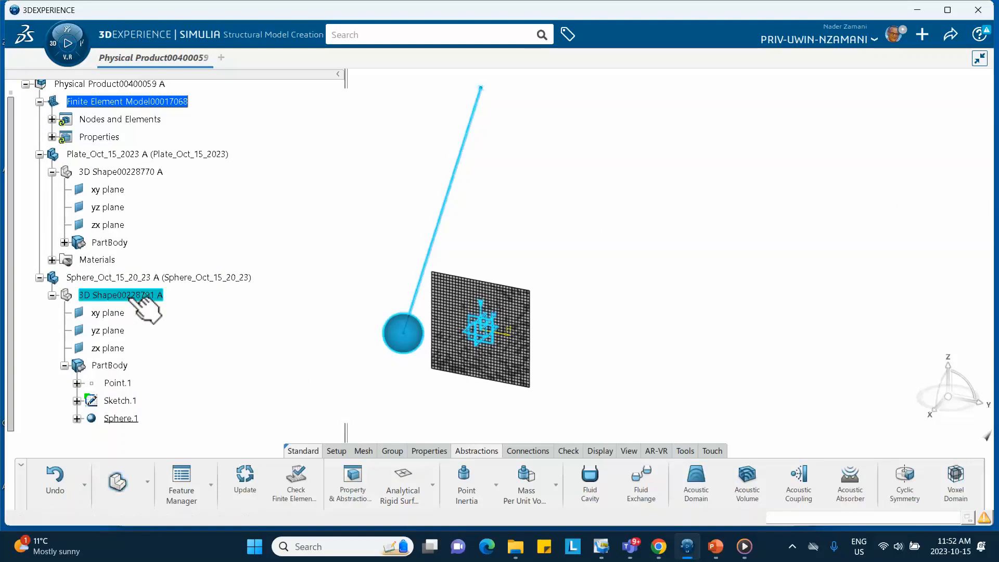
pyautogui.click(157, 337)
pyautogui.click(121, 419)
pyautogui.rightClick(122, 419)
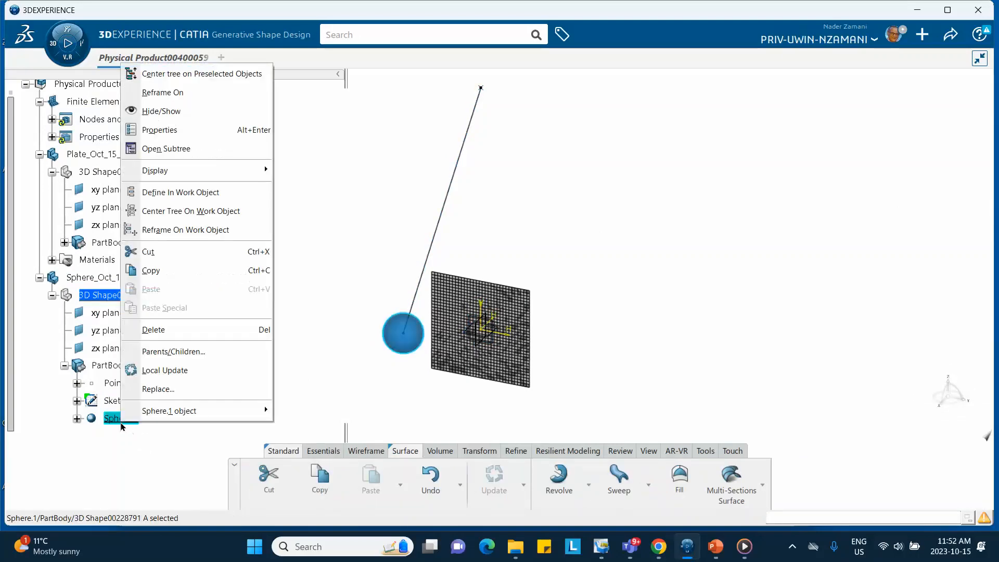
pyautogui.moveTo(154, 414)
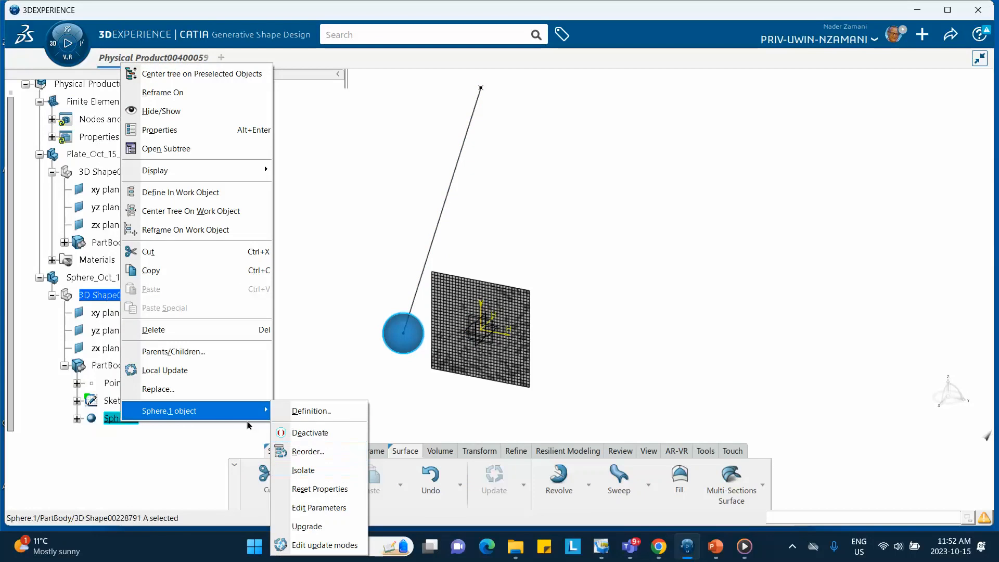
pyautogui.click(171, 467)
pyautogui.rightClick(125, 421)
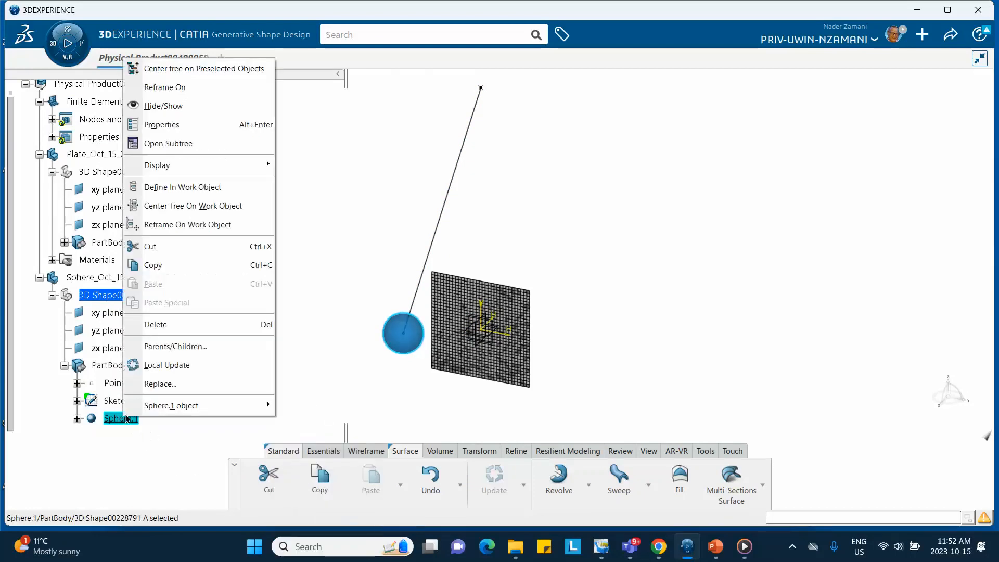
pyautogui.click(163, 326)
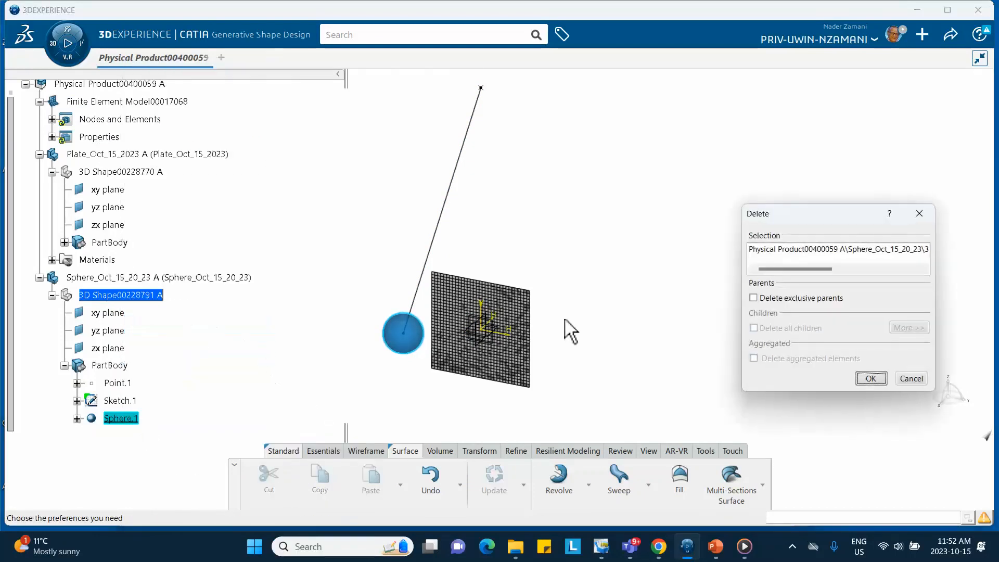
pyautogui.click(871, 379)
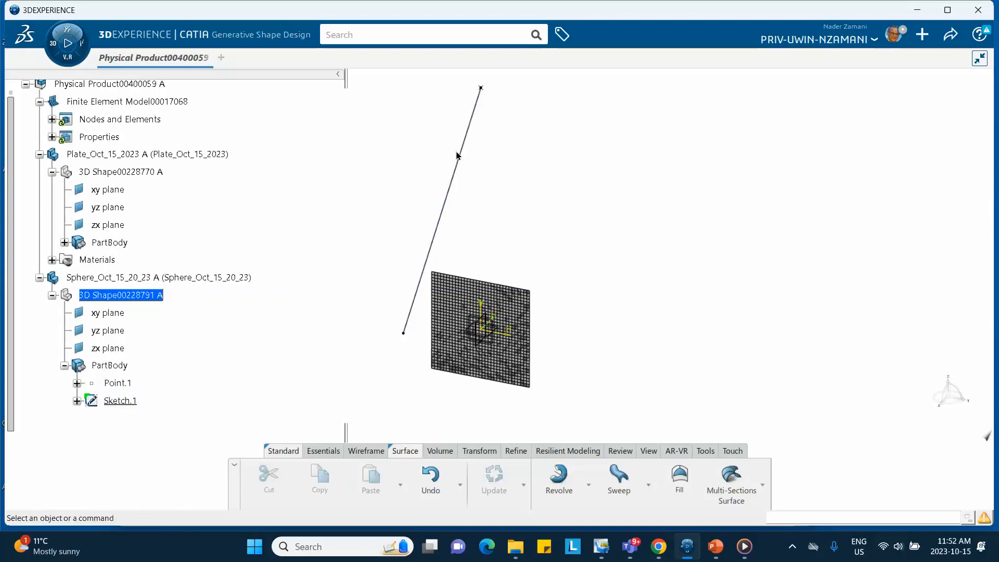
# - Open the sphere part's sketch and convert the 500 mm pendulum line to a construction element
pyautogui.doubleClick(120, 401)
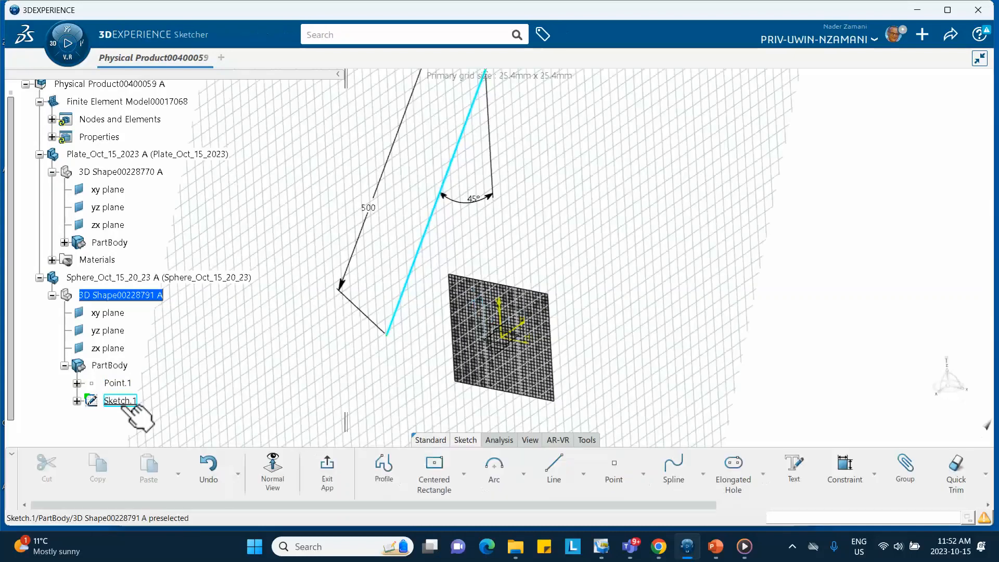
pyautogui.moveTo(396, 212); pyautogui.dragTo(393, 270, button='middle')
pyautogui.click(393, 272)
pyautogui.click(396, 263)
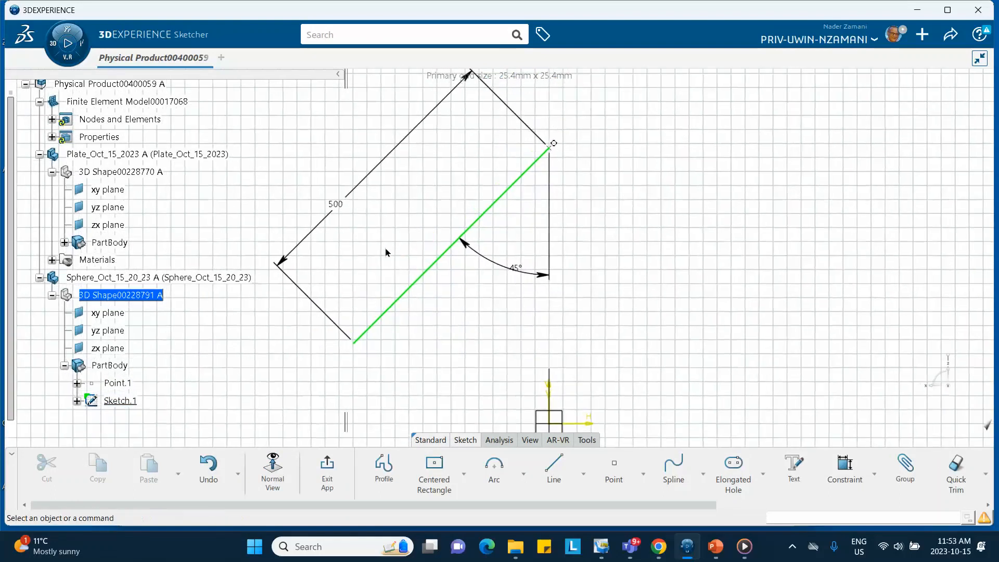
pyautogui.click(422, 279)
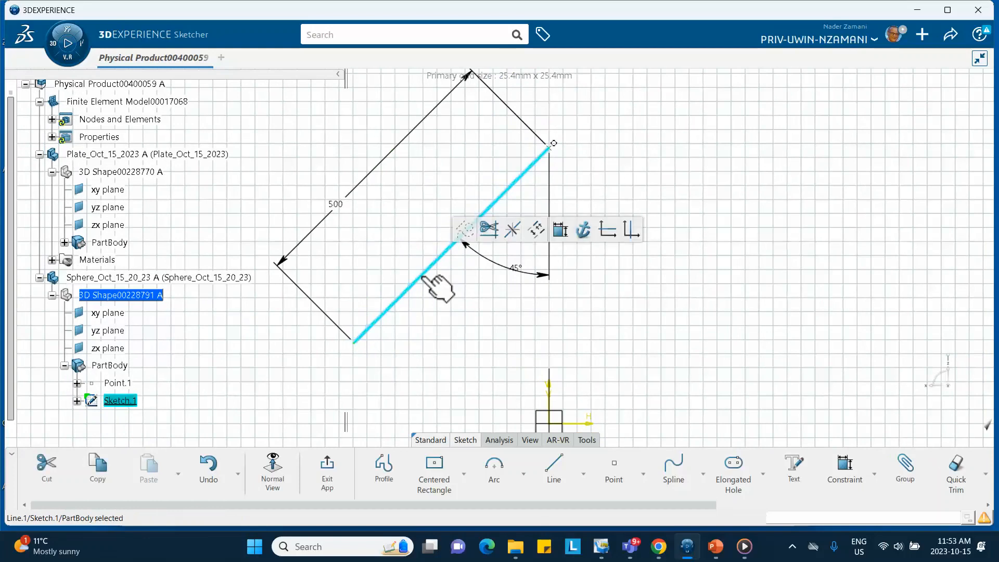
pyautogui.click(464, 229)
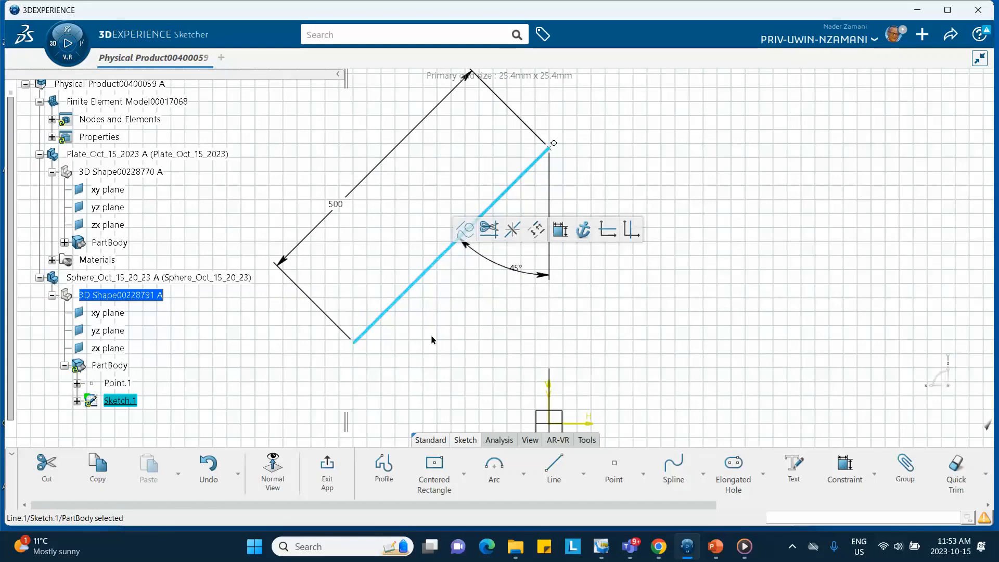
pyautogui.click(434, 366)
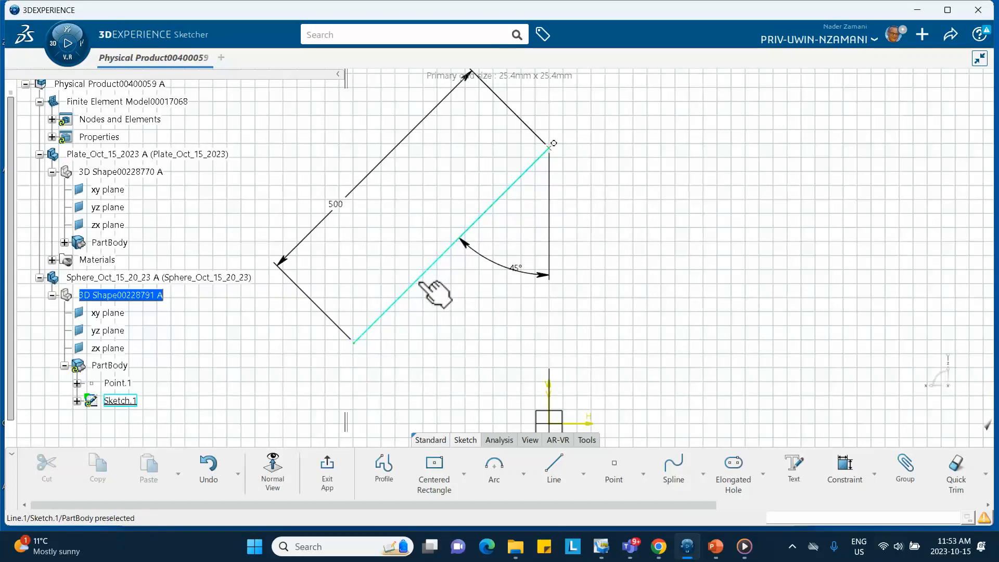
# - Sketch a 180-degree arc of about 160 mm radius centred on the pendulum line's lower endpoint, starting on the line
pyautogui.click(523, 475)
pyautogui.click(482, 416)
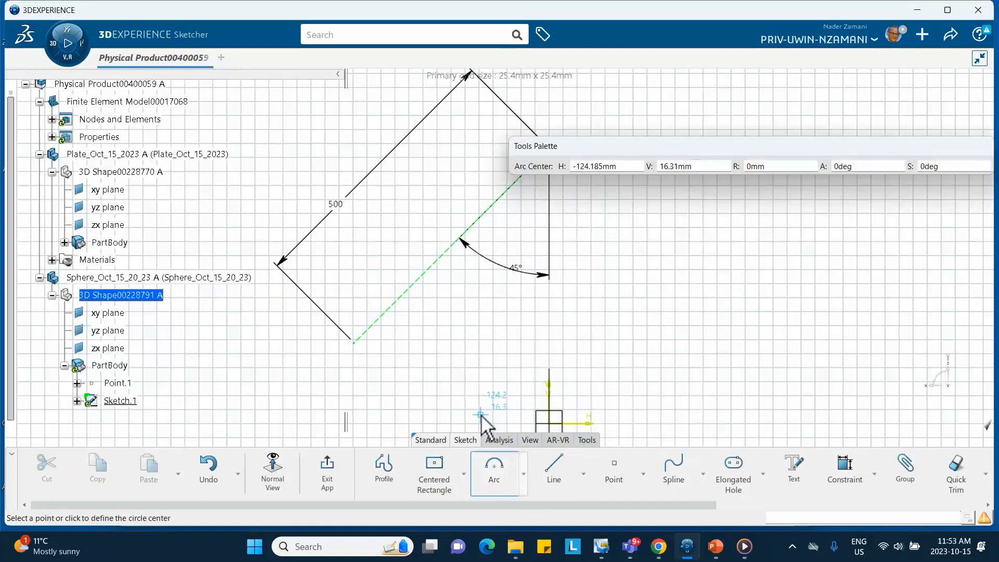
pyautogui.click(354, 341)
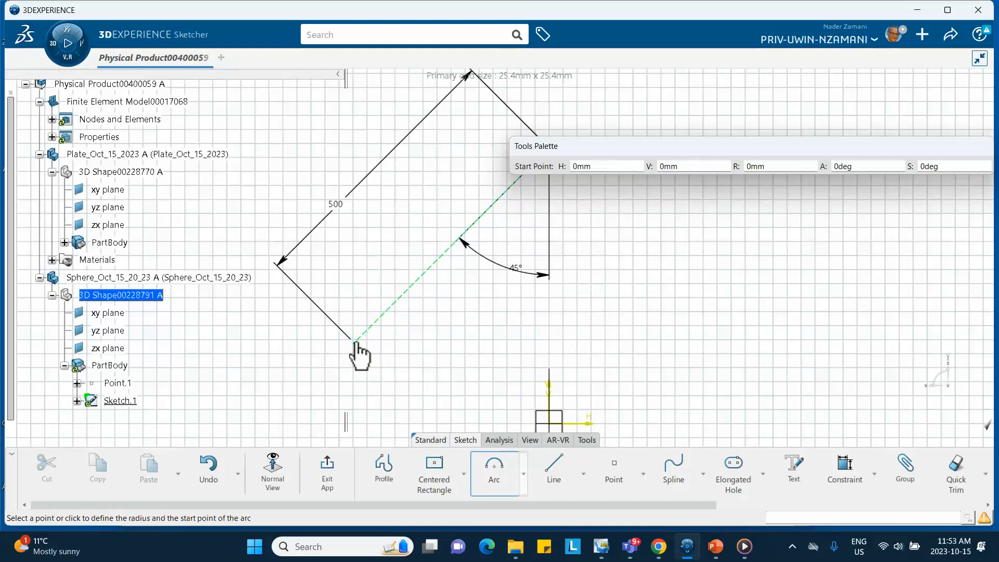
pyautogui.click(416, 281)
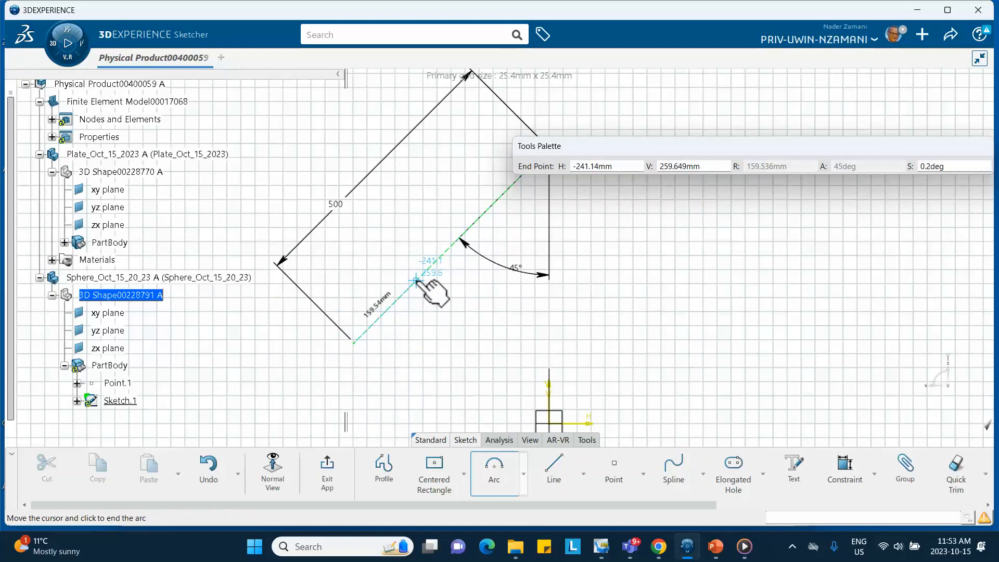
pyautogui.click(315, 386)
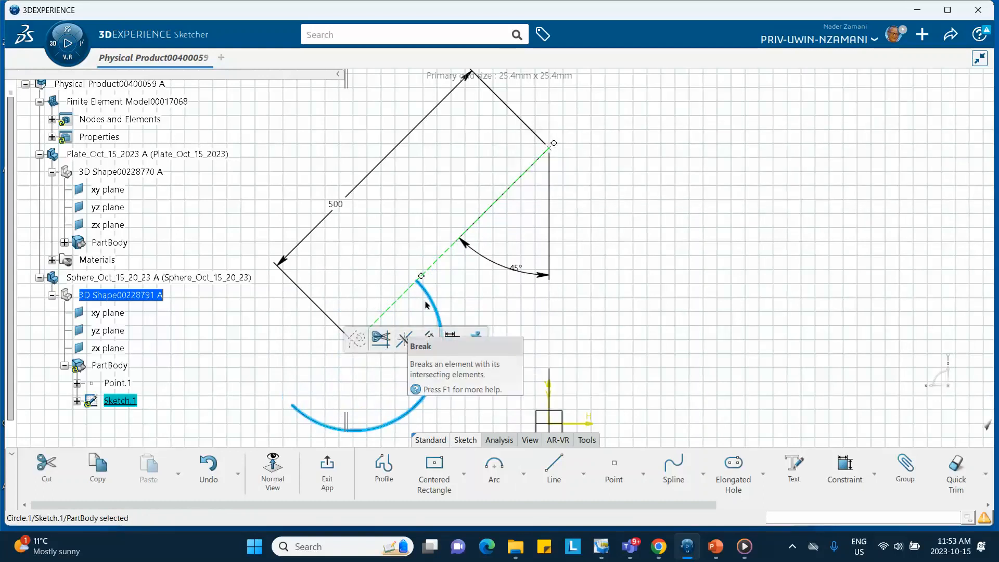
pyautogui.moveTo(530, 307)
pyautogui.mouseDown(button='middle')
pyautogui.moveTo(584, 283)
pyautogui.moveTo(576, 244)
pyautogui.mouseUp(button='middle')
pyautogui.click(584, 283)
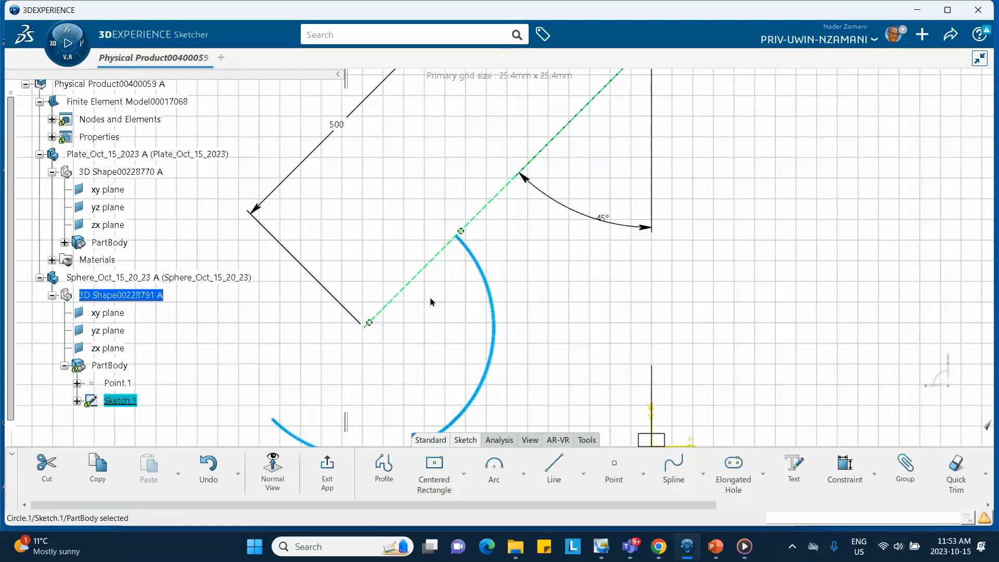
pyautogui.moveTo(467, 310); pyautogui.dragTo(567, 225, button='middle')
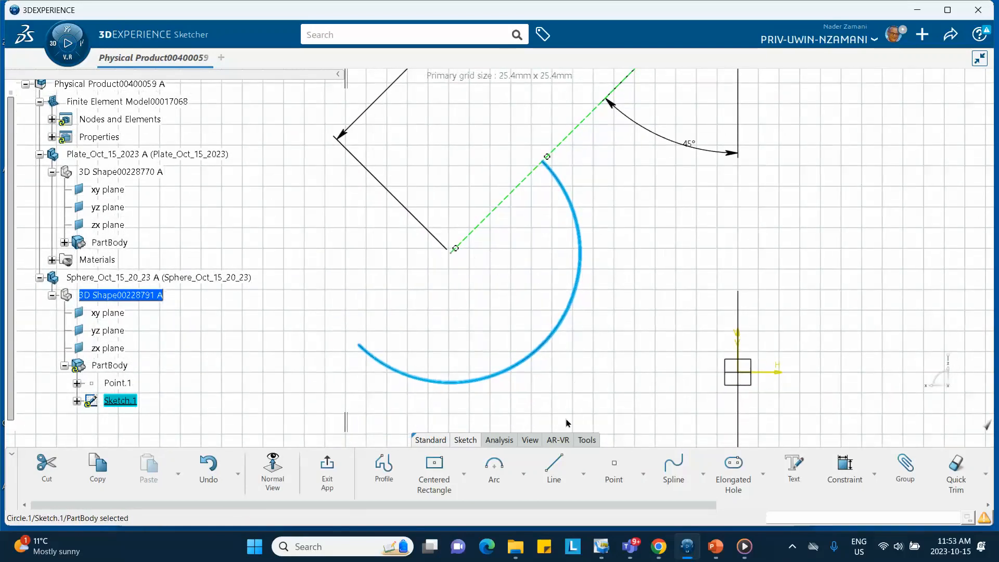
pyautogui.click(553, 468)
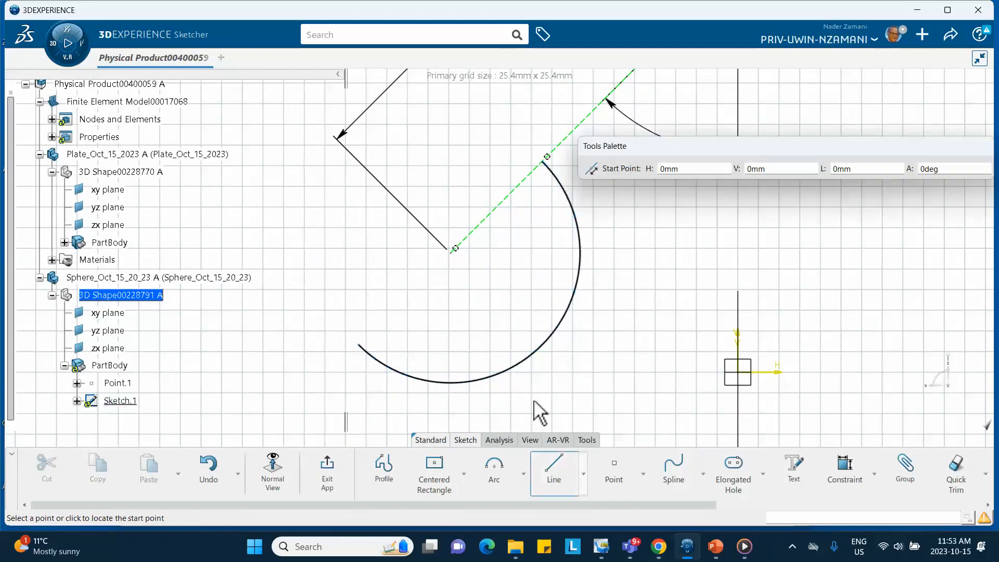
pyautogui.click(450, 253)
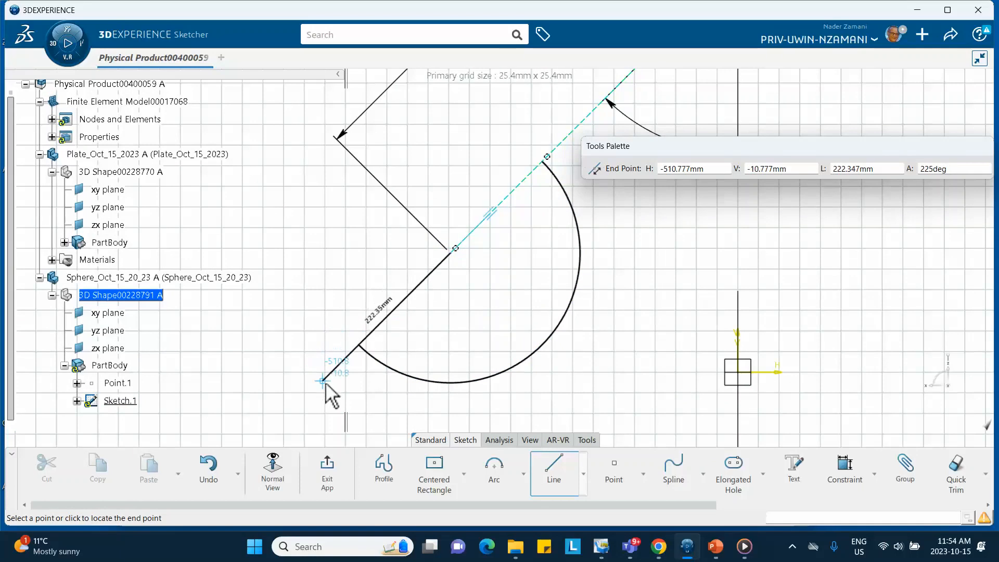
pyautogui.press('Escape')
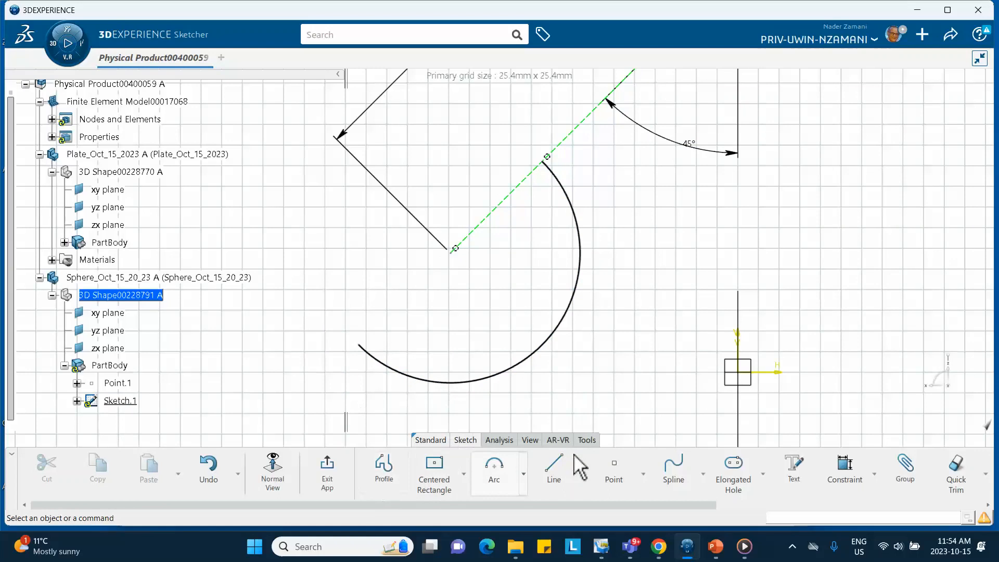
# - Constrain the arc's radius to 37.5 mm and exit the sketch
pyautogui.click(844, 465)
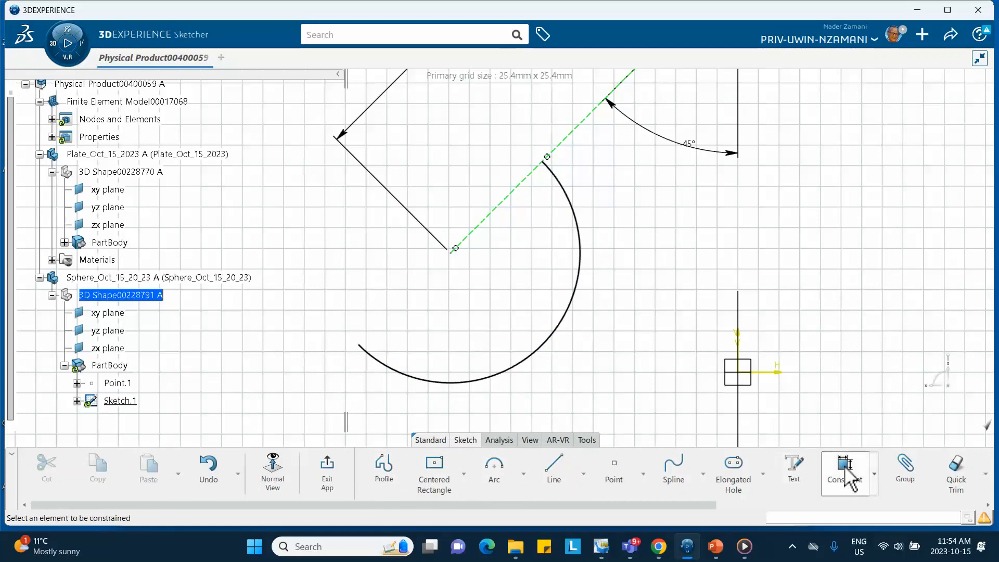
pyautogui.click(582, 269)
pyautogui.click(622, 261)
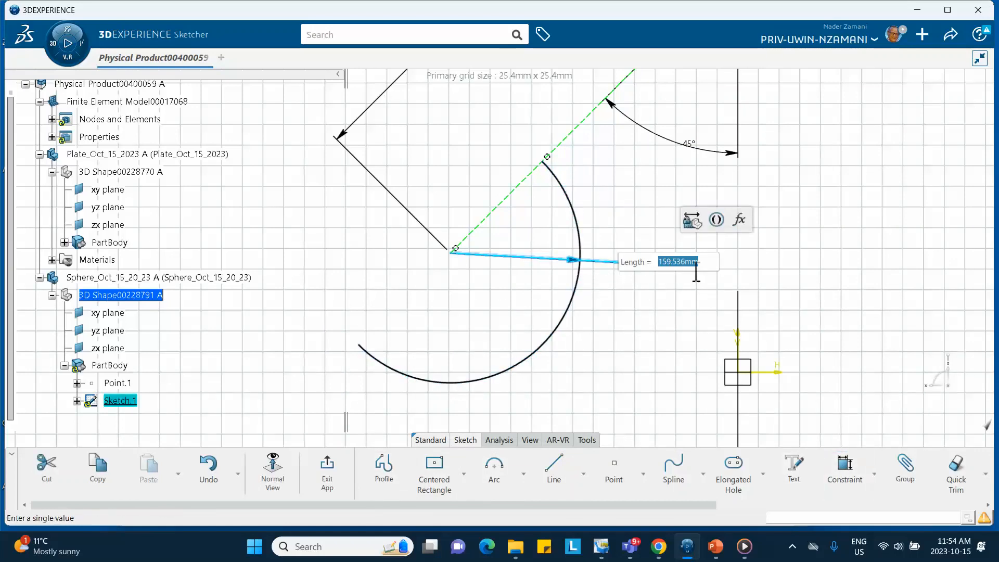
pyautogui.write('37.5')
pyautogui.press('Return')
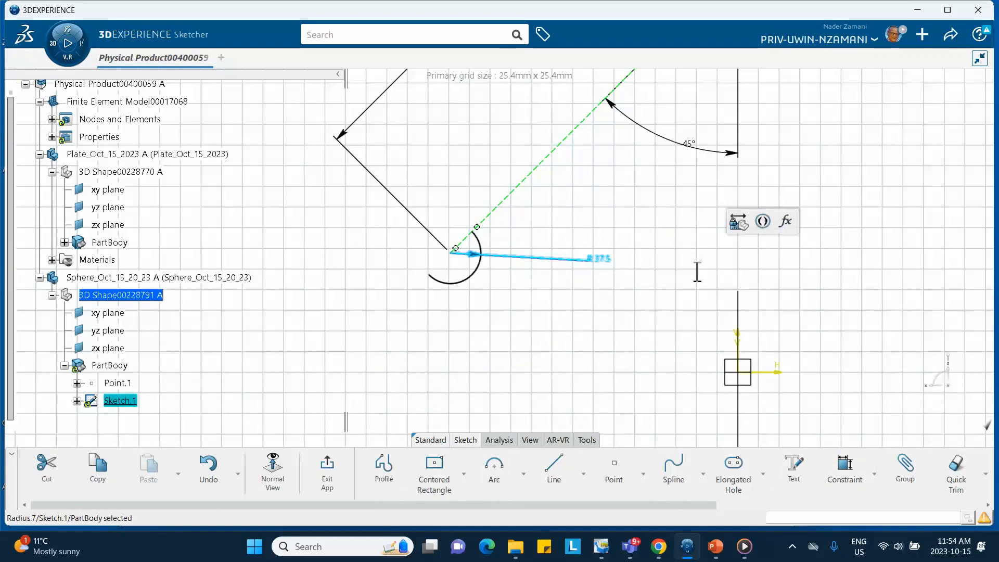
pyautogui.click(331, 476)
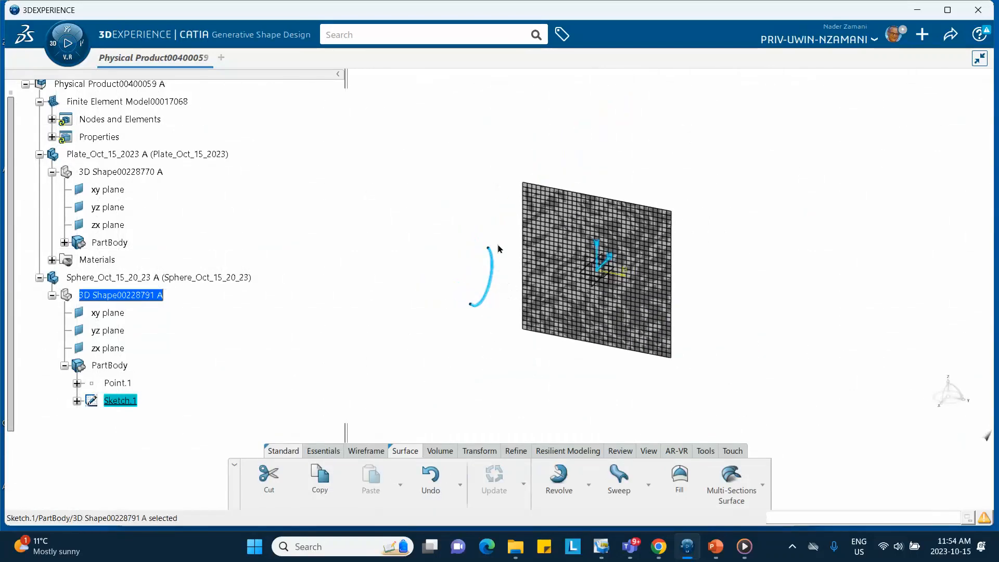
# - Reopen the sphere's sketch and draw an axis about 202 mm long along the pendulum line, through both arc ends, and exit the sketch
pyautogui.click(121, 401)
pyautogui.click(77, 400)
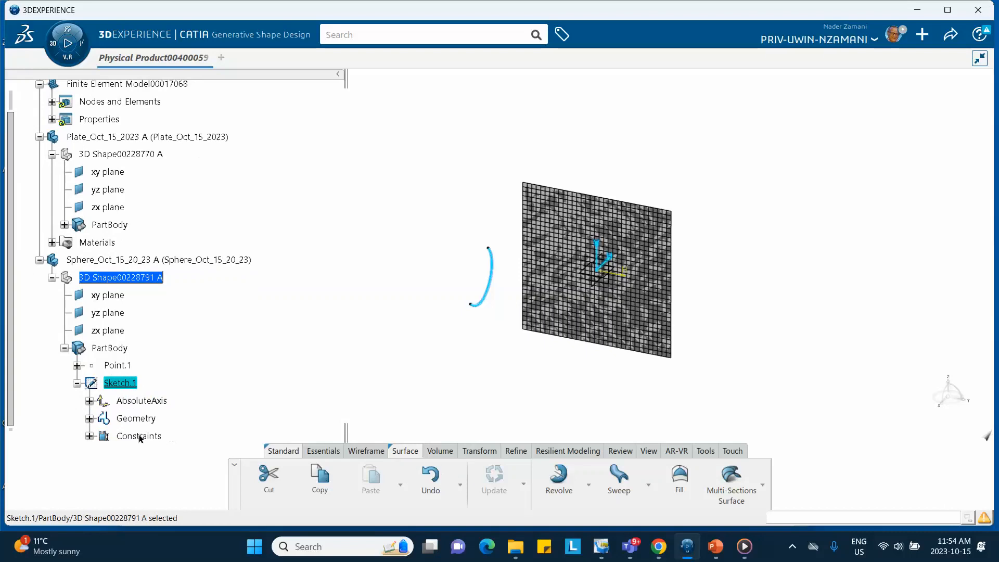
pyautogui.doubleClick(129, 384)
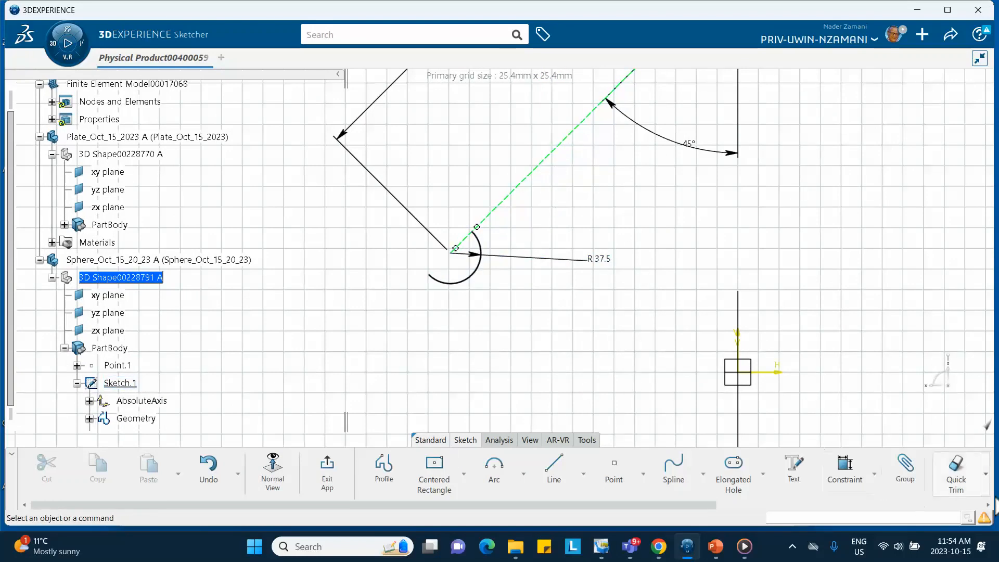
pyautogui.click(583, 473)
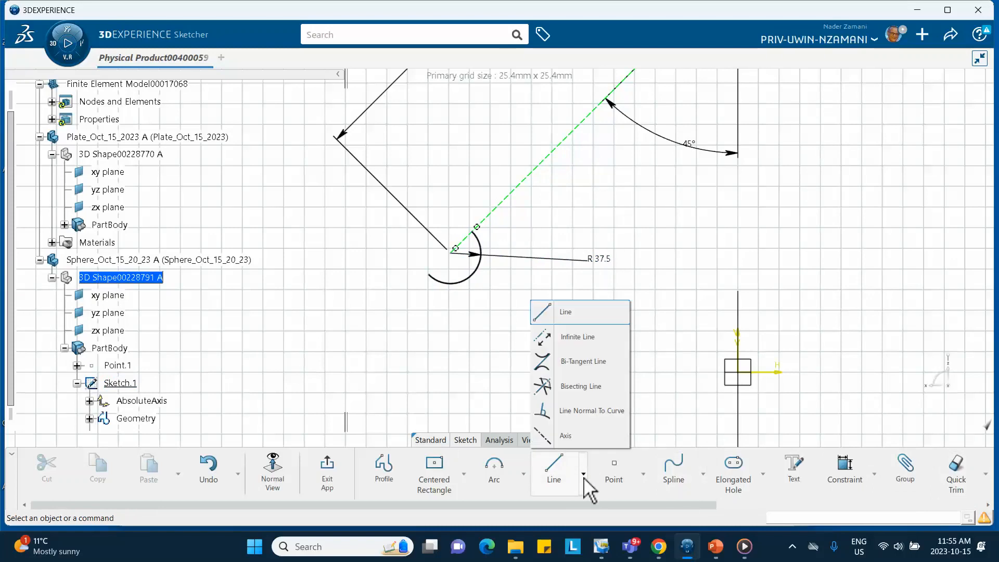
pyautogui.click(566, 437)
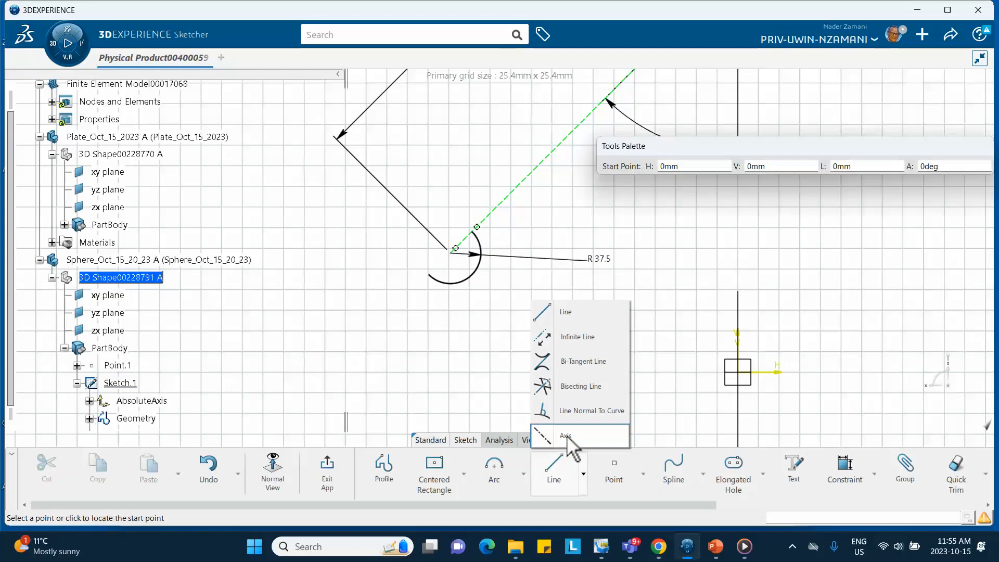
pyautogui.click(516, 186)
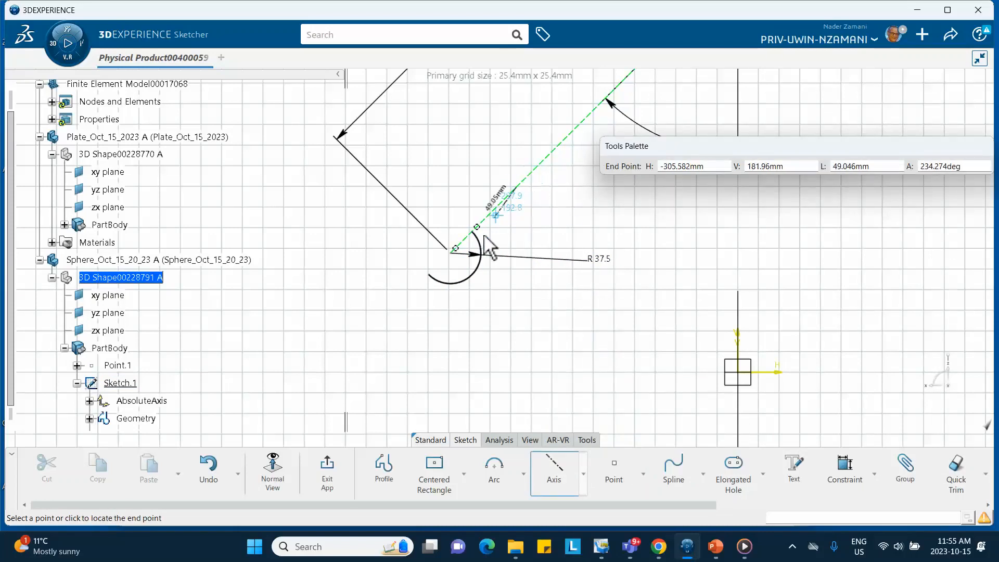
pyautogui.click(403, 311)
pyautogui.click(520, 384)
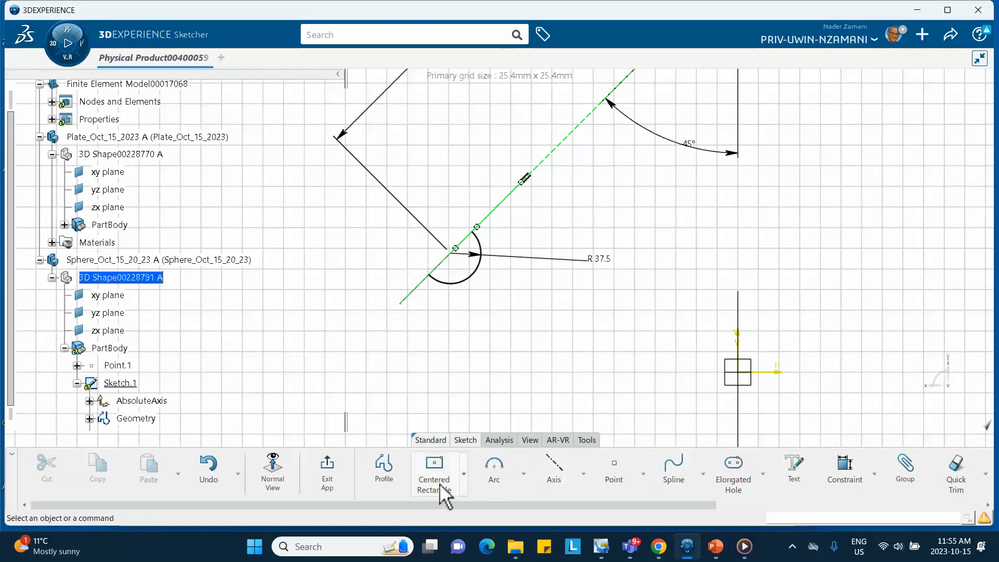
pyautogui.click(327, 471)
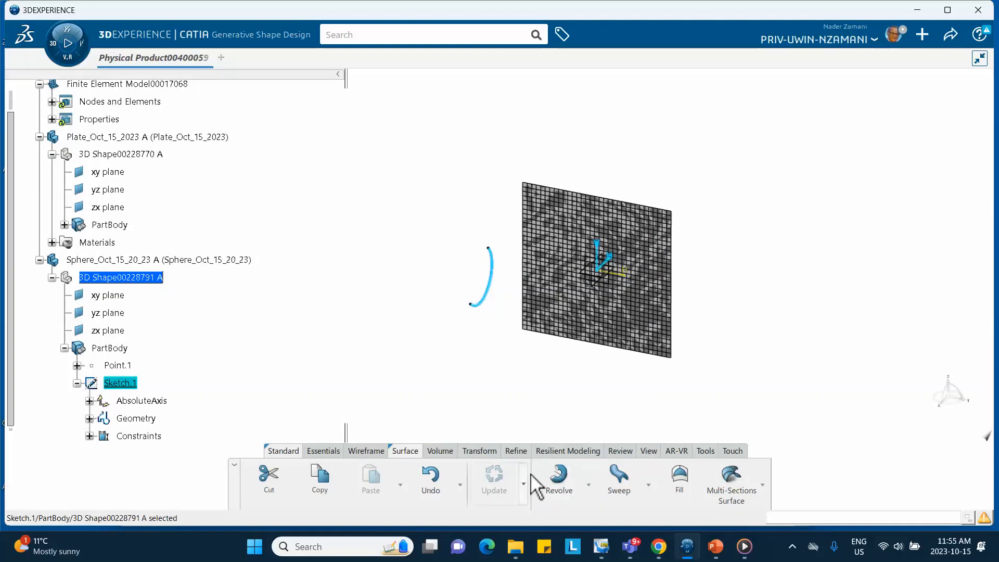
# - Revolve the semicircular arc sketch 360 degrees about its sketch axis to form the sphere surface
pyautogui.click(558, 475)
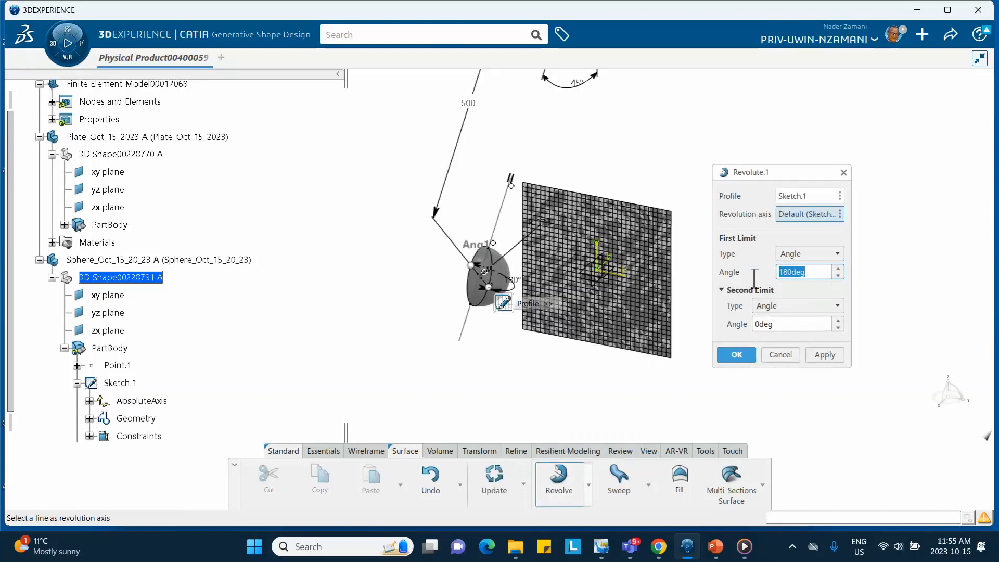
pyautogui.write('360')
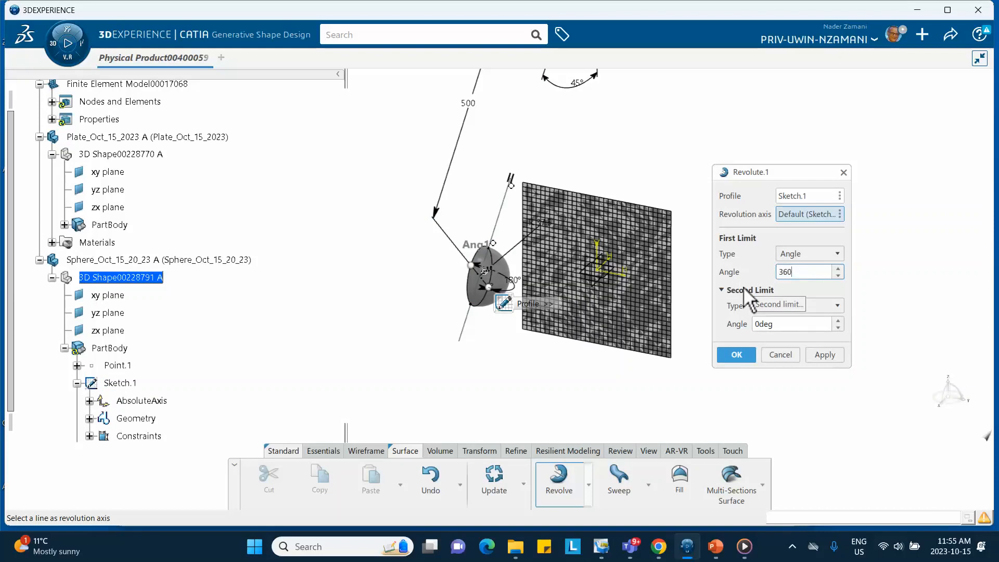
pyautogui.click(736, 355)
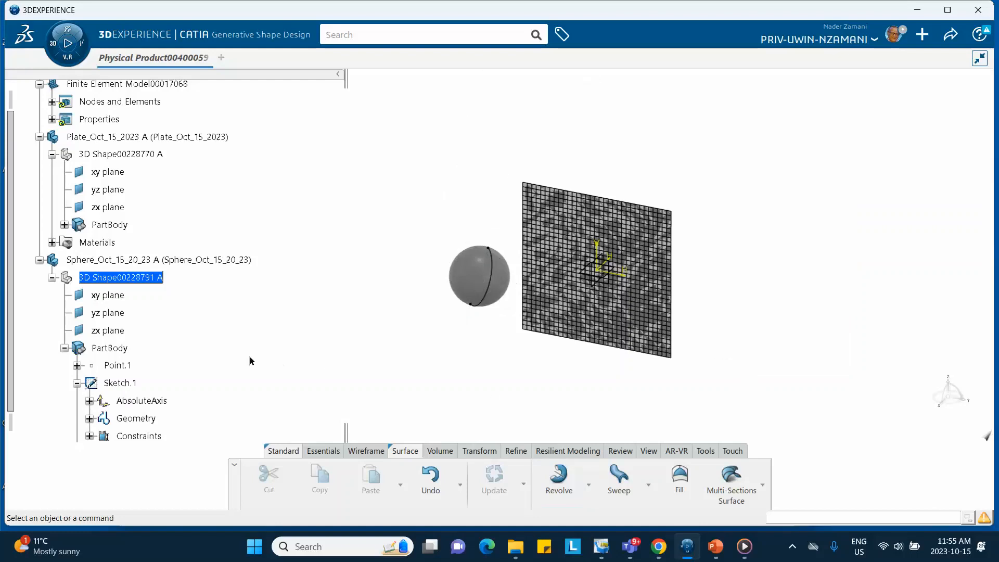
# - Activate the finite element model and define an analytical rigid surface from the revolved sphere, with the pendulum's upper pivot point as its reference point
pyautogui.scroll(4, 234, 346)
pyautogui.click(111, 260)
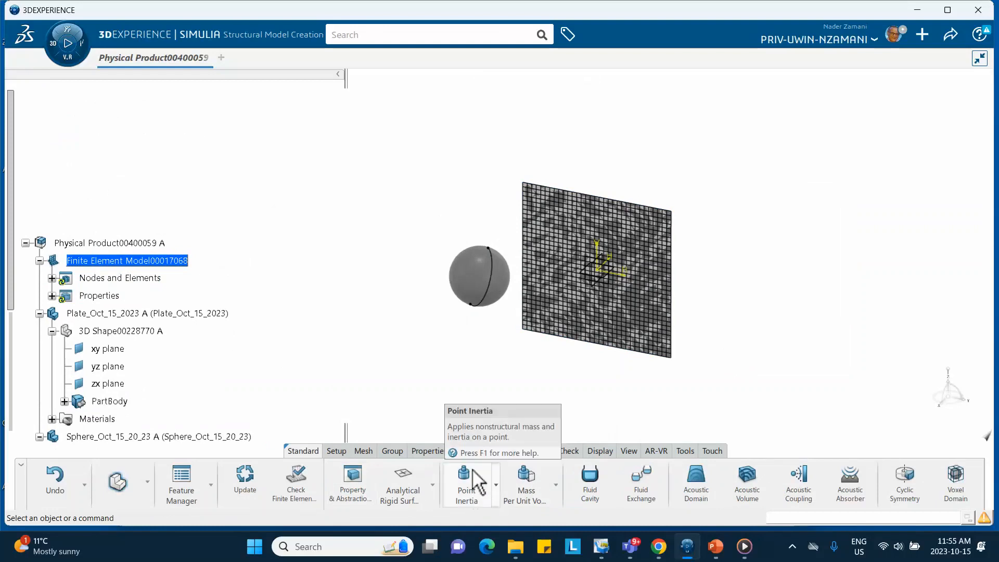
pyautogui.click(408, 497)
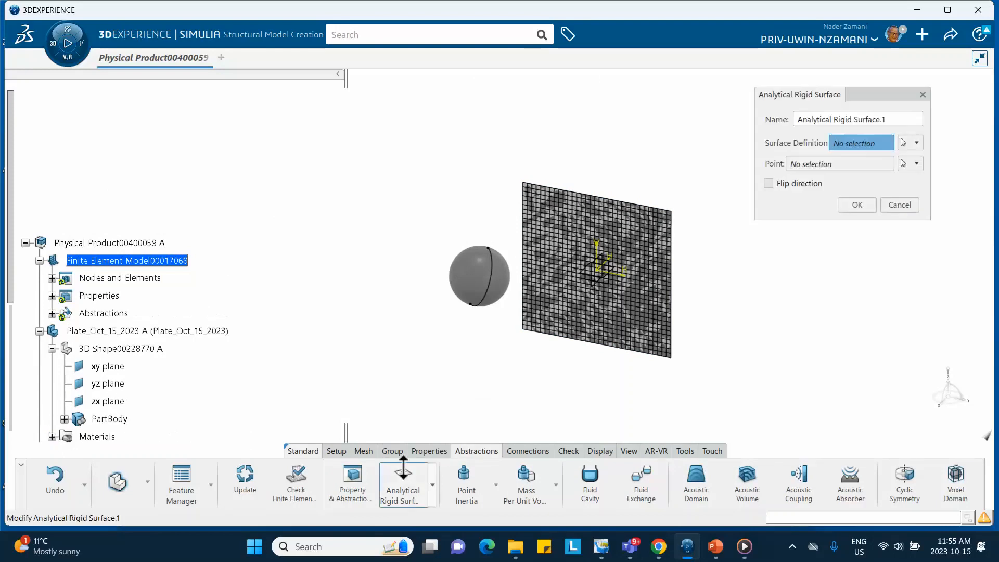
pyautogui.click(486, 276)
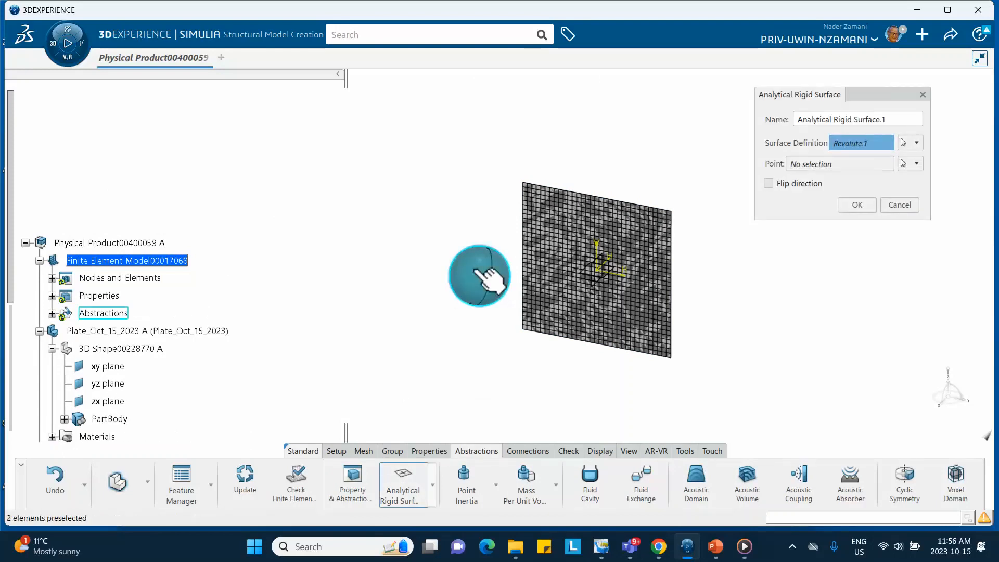
pyautogui.click(807, 166)
pyautogui.moveTo(658, 134); pyautogui.dragTo(549, 306, button='middle')
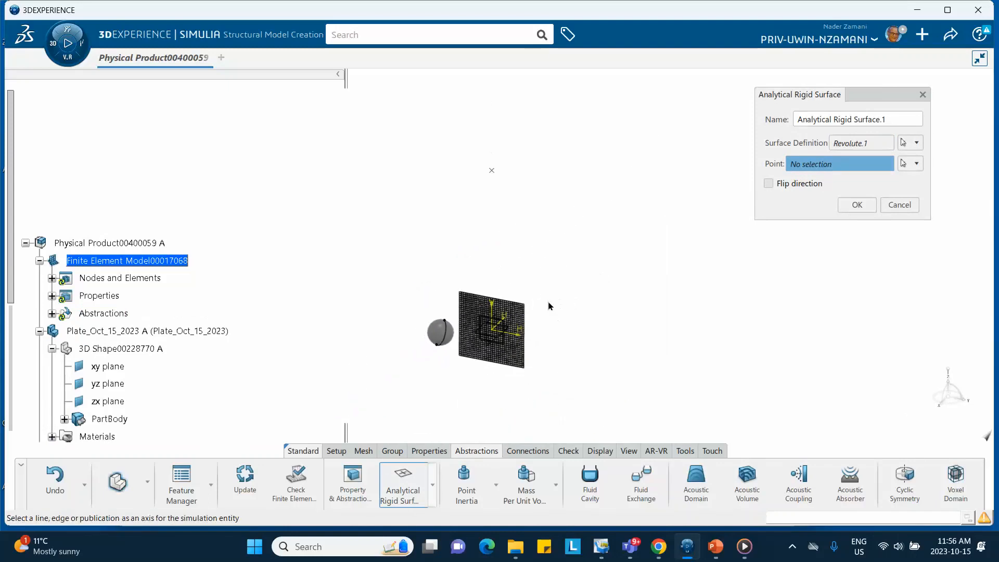
pyautogui.click(494, 172)
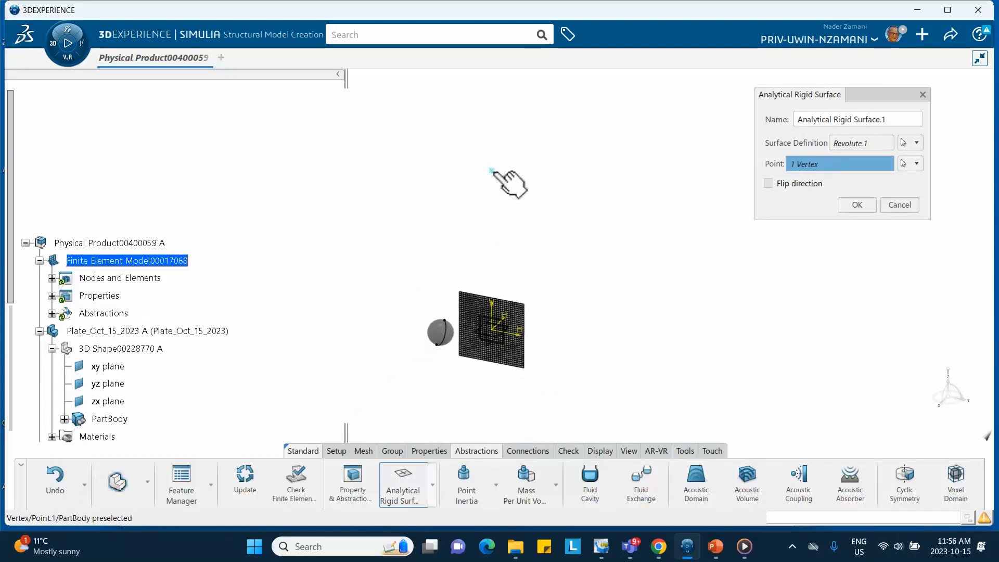
pyautogui.click(856, 205)
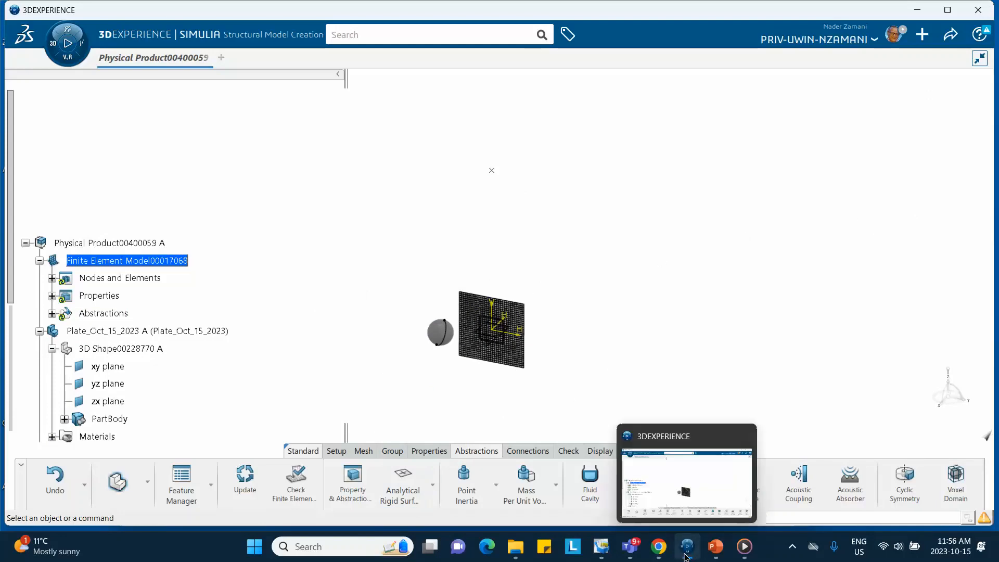
# - Review the PowerPoint slide on Analytical Rigid Surface limitations, return to 3DEXPERIENCE and examine the finite element model's abstractions
pyautogui.click(715, 548)
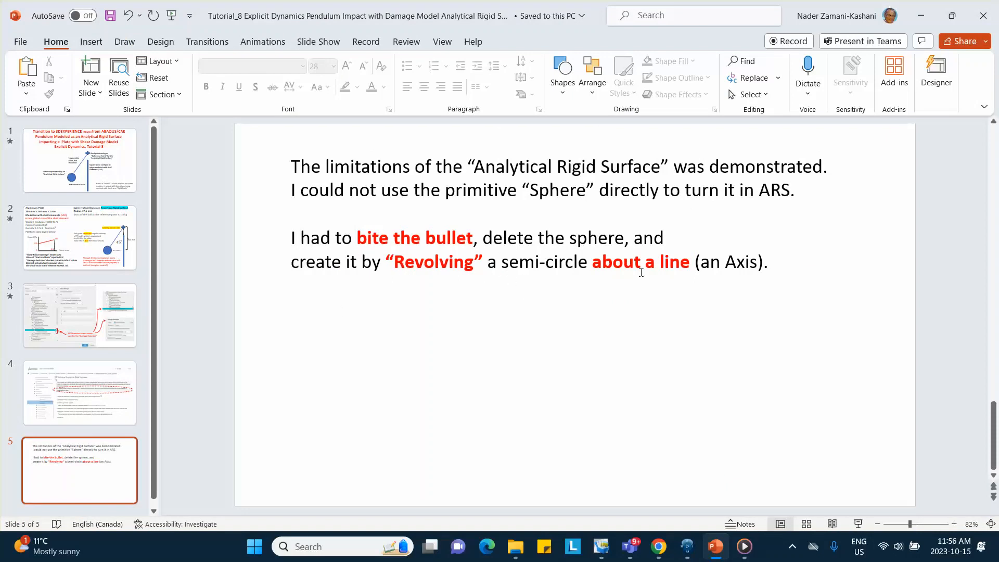
pyautogui.click(921, 16)
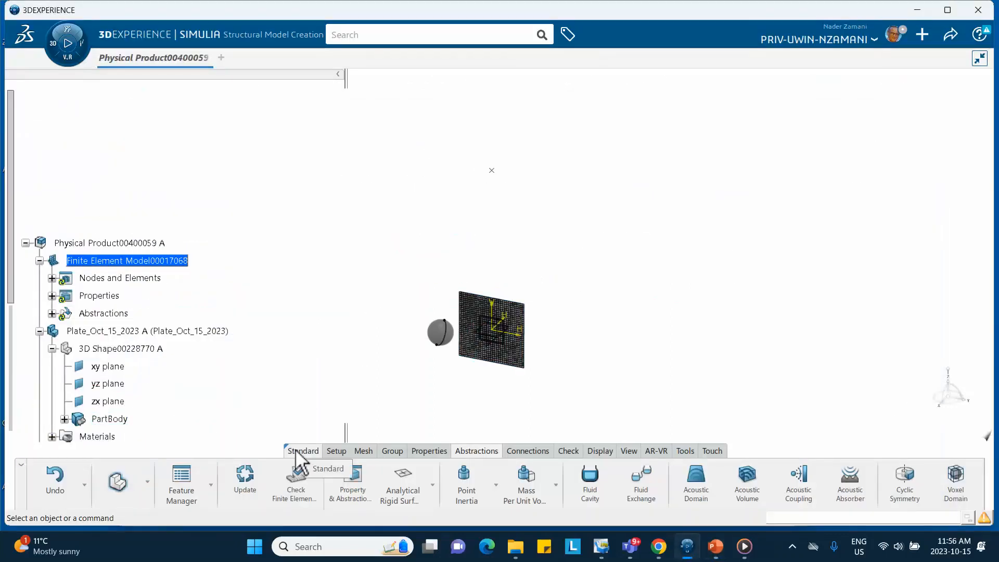
pyautogui.click(52, 314)
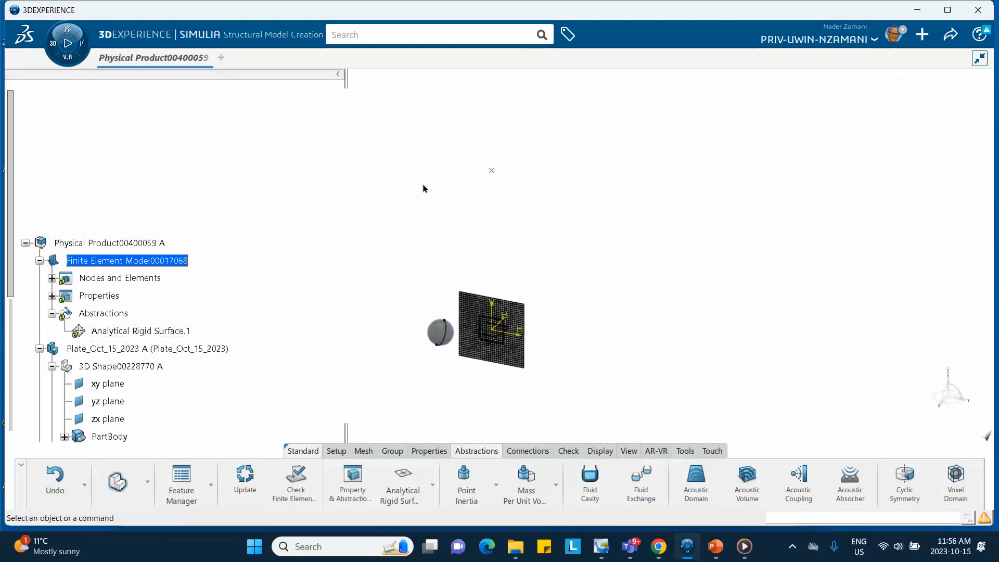
pyautogui.moveTo(261, 323); pyautogui.dragTo(284, 256, button='middle')
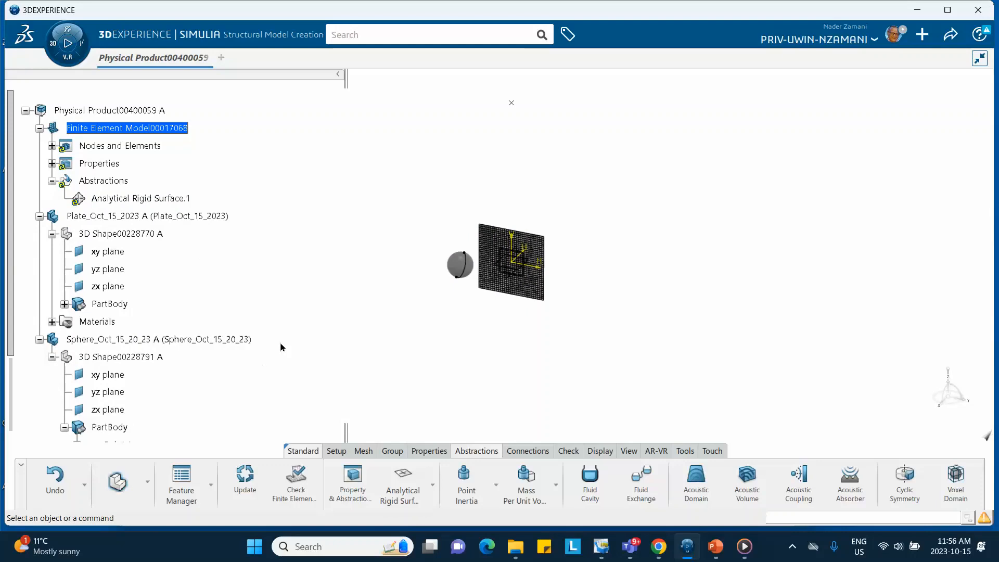
# - Start a new physics simulation in Mechanical Scenario Creation and set its analysis type to Structural
pyautogui.click(56, 46)
pyautogui.scroll(-2, 143, 327)
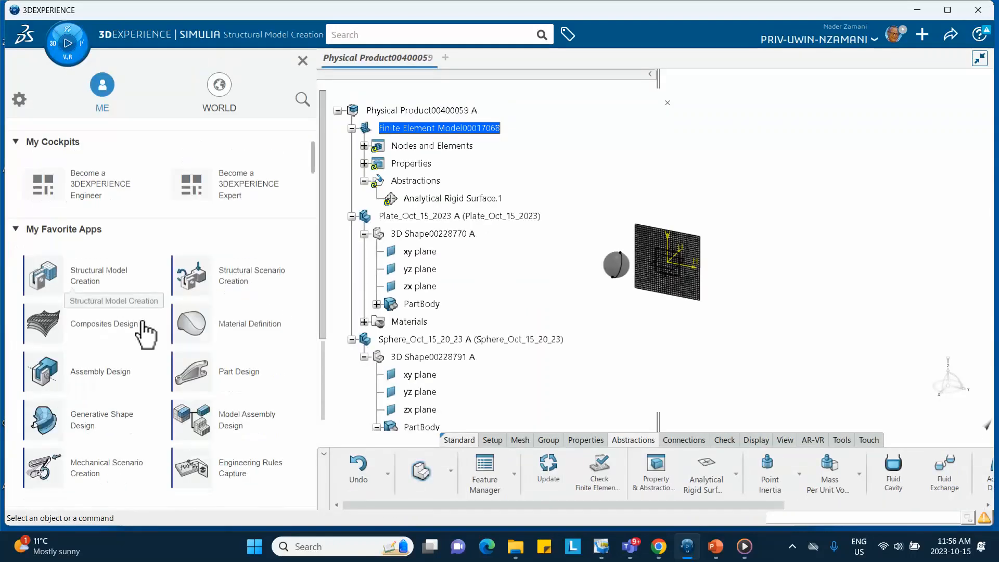
pyautogui.scroll(-2, 109, 452)
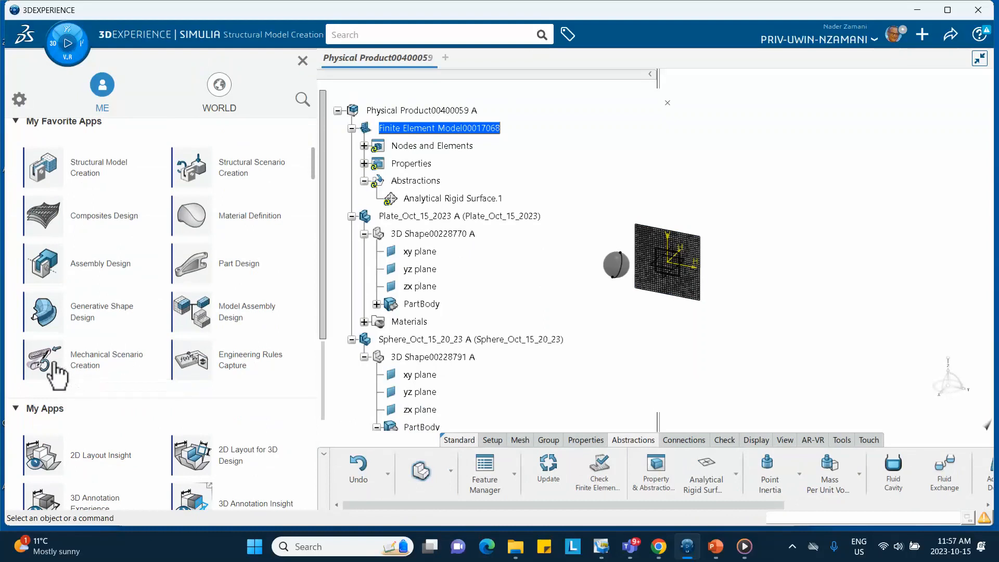
pyautogui.click(92, 371)
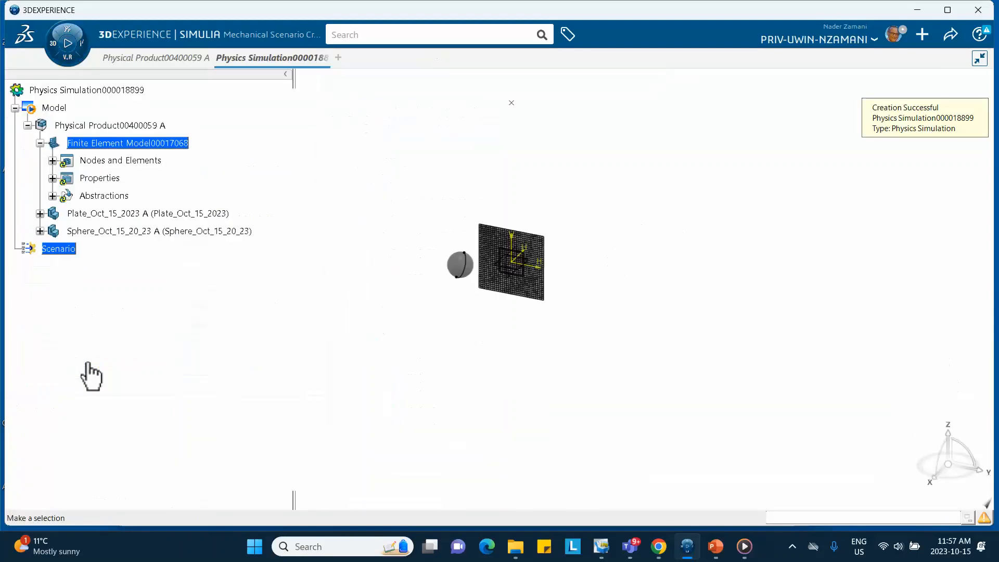
pyautogui.click(590, 195)
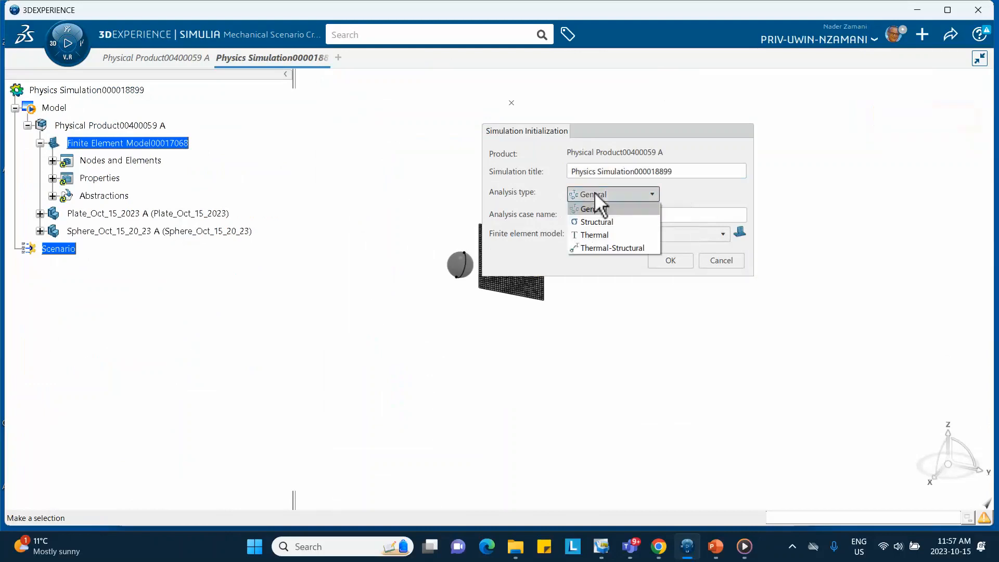
pyautogui.click(599, 226)
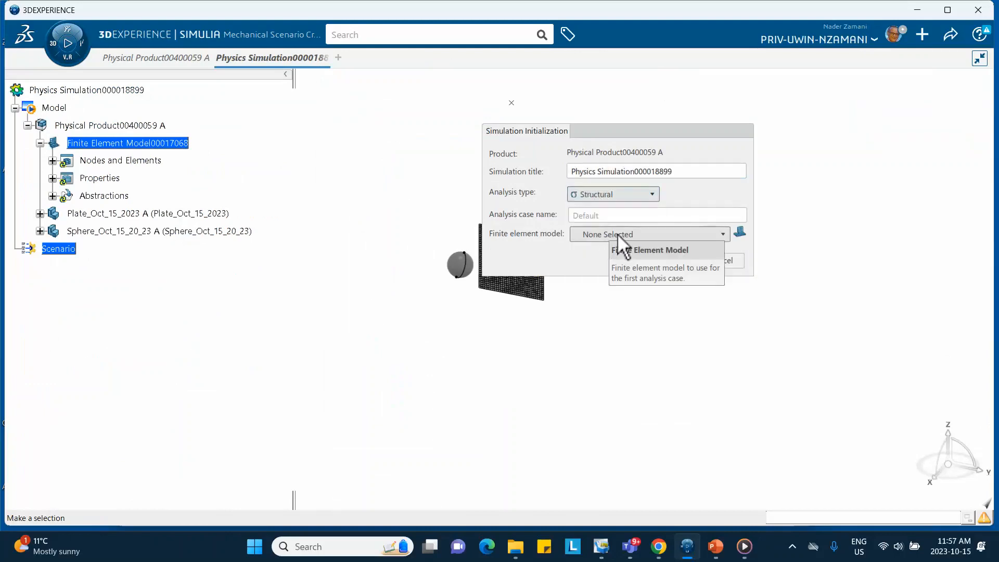
# - Check the plate's mesh in the model, assign Finite Element Model00017068 to the analysis case, and confirm the simulation initialization
pyautogui.click(619, 234)
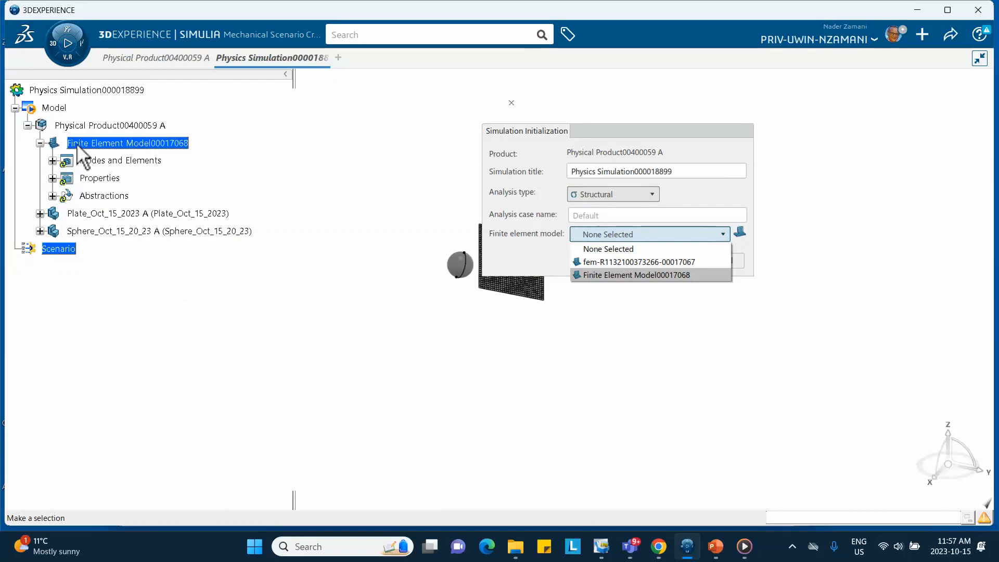
pyautogui.click(52, 162)
pyautogui.click(52, 161)
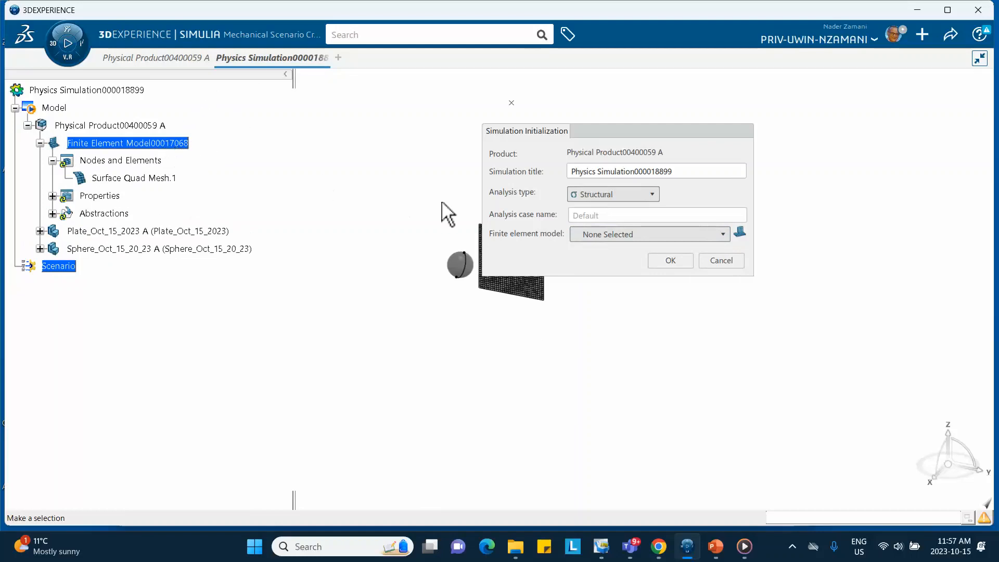
pyautogui.click(587, 235)
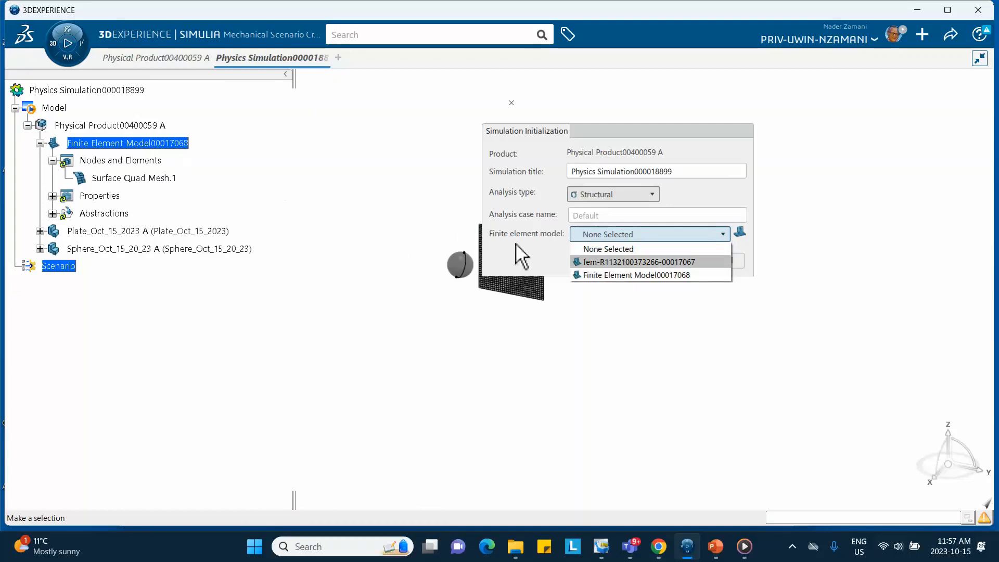
pyautogui.click(599, 275)
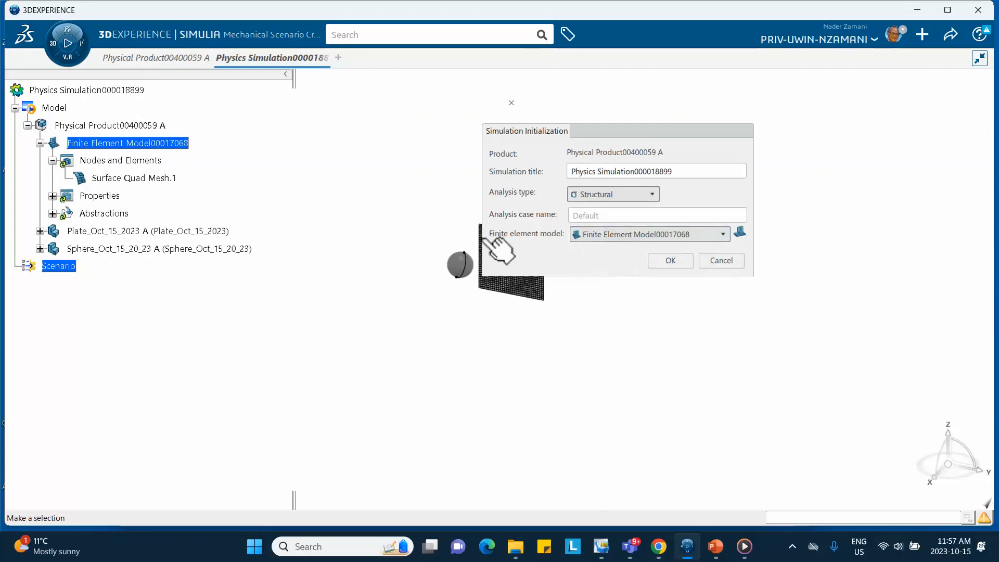
pyautogui.moveTo(148, 60)
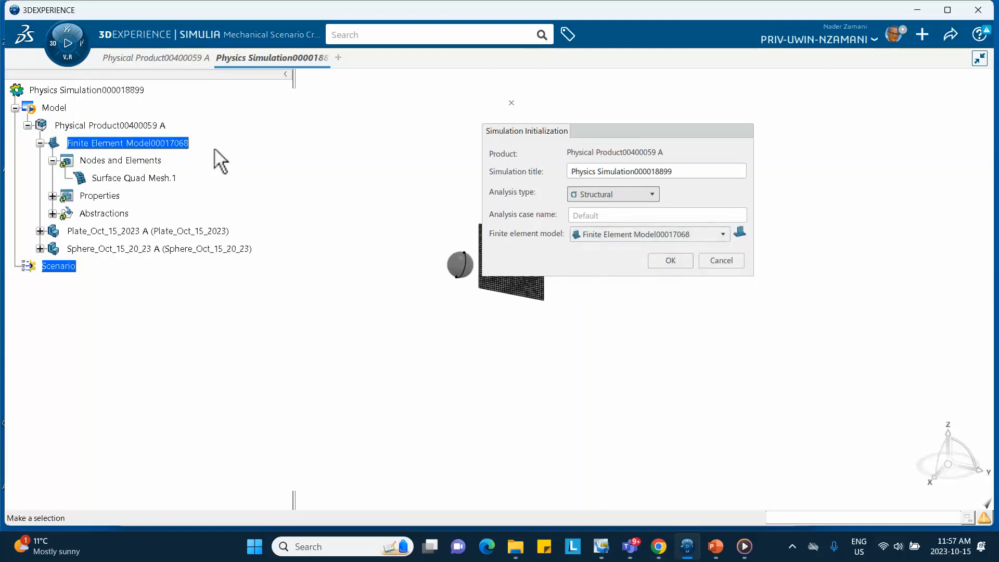
pyautogui.click(670, 257)
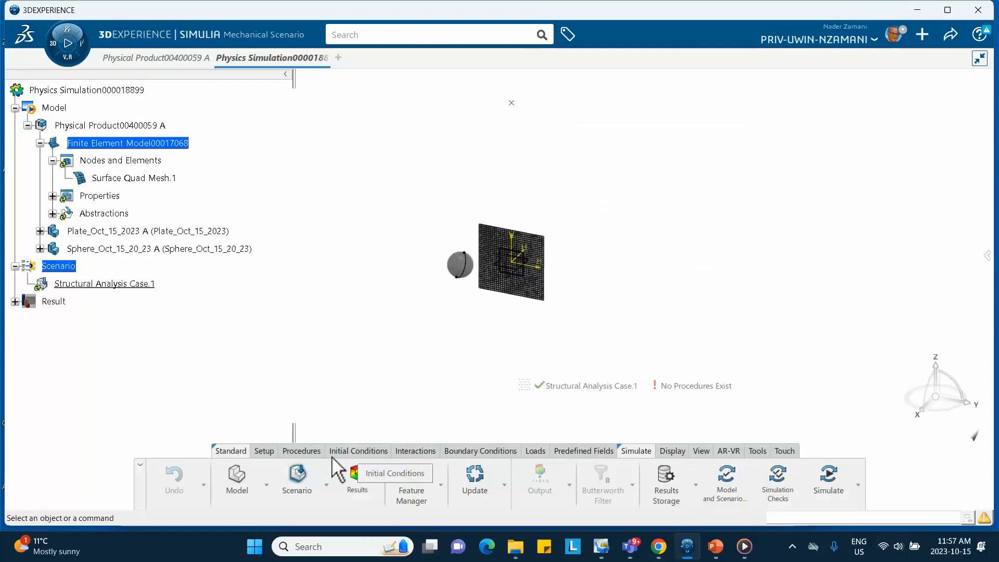
# - Add an explicit dynamic step with a step time of 0.025 s
pyautogui.click(299, 451)
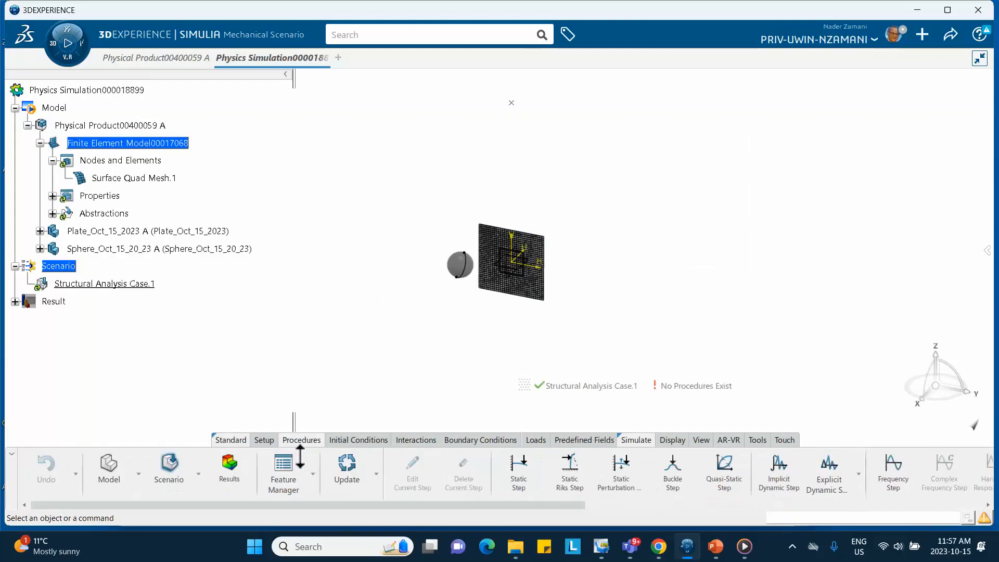
pyautogui.click(833, 478)
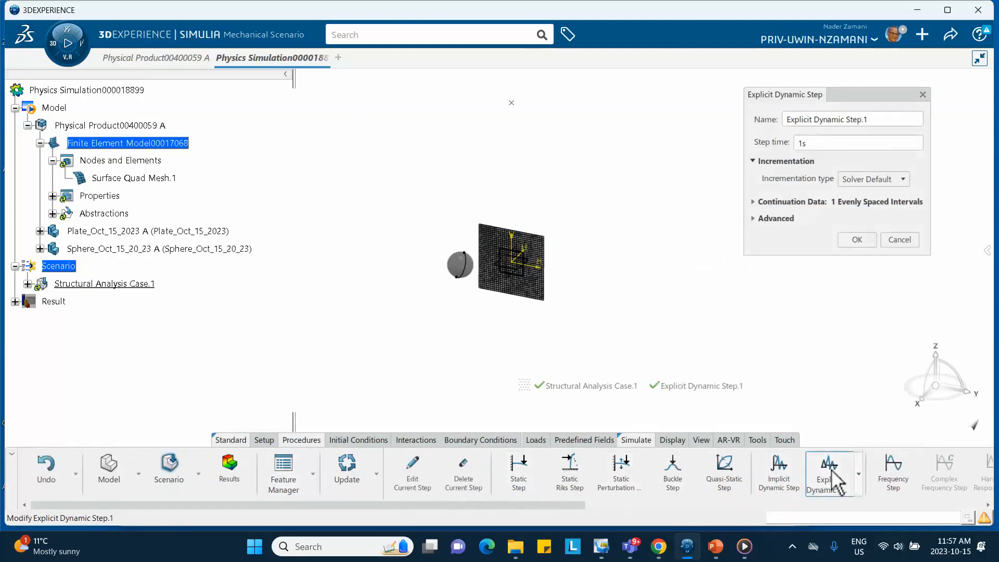
pyautogui.click(849, 144)
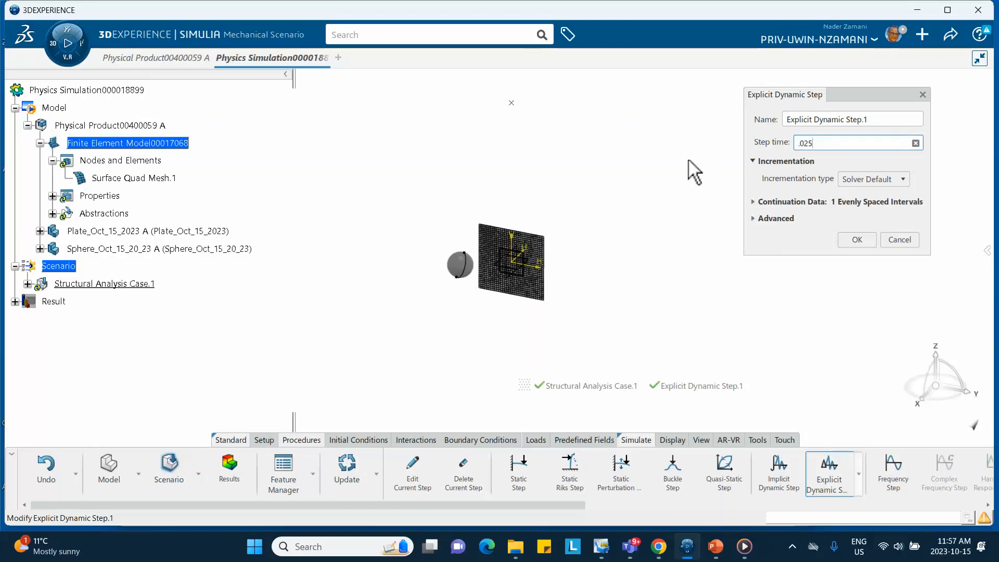
pyautogui.click(856, 240)
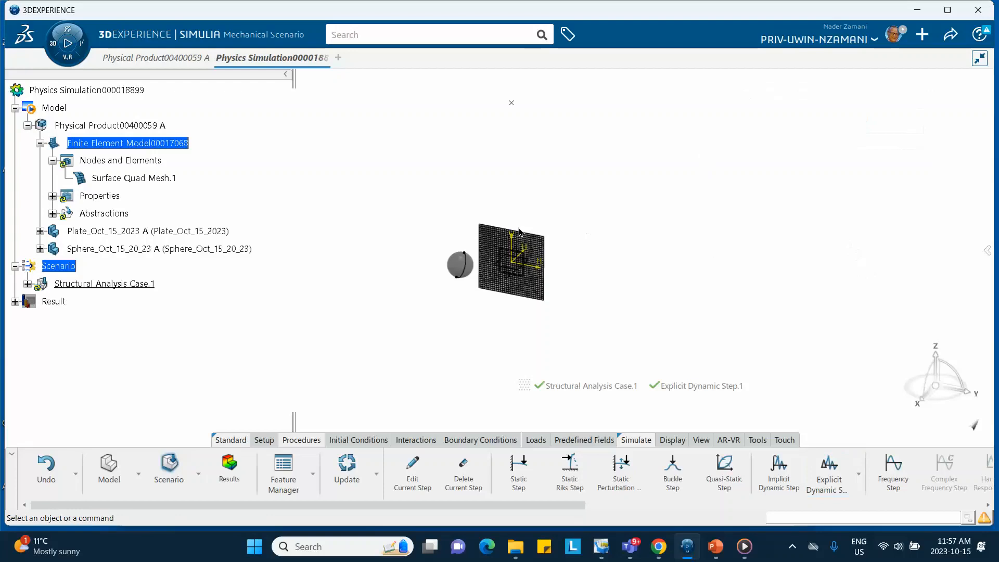
# - Start a Clamp boundary condition and hide Sketch.1 in the plate's PartBody
pyautogui.moveTo(571, 167); pyautogui.dragTo(538, 208, button='middle')
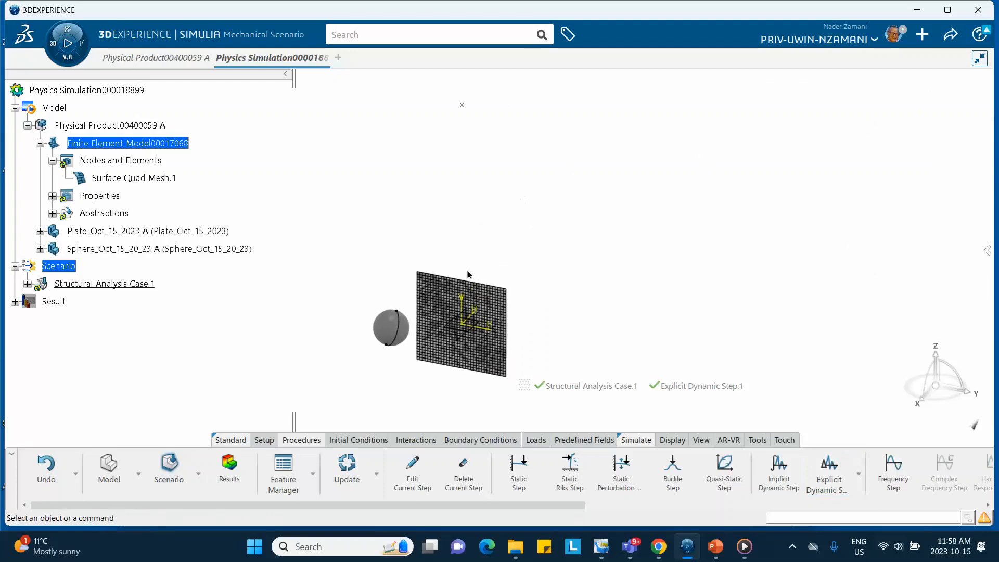
pyautogui.click(463, 442)
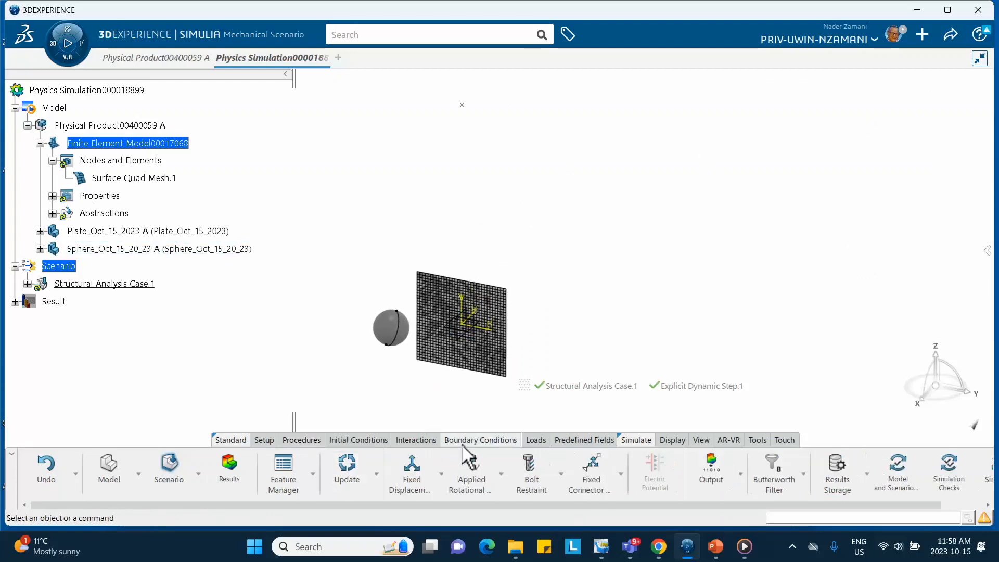
pyautogui.click(442, 473)
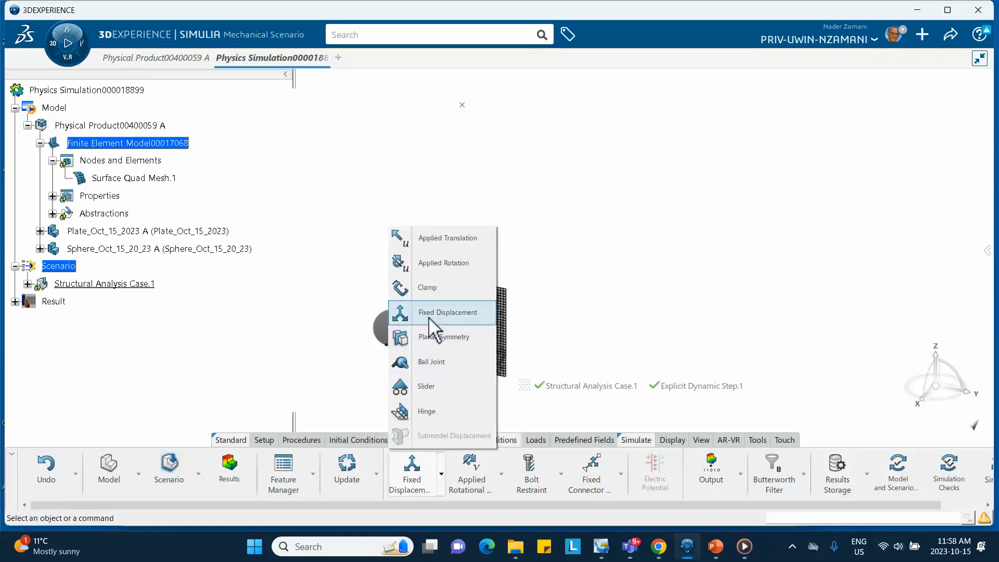
pyautogui.click(430, 288)
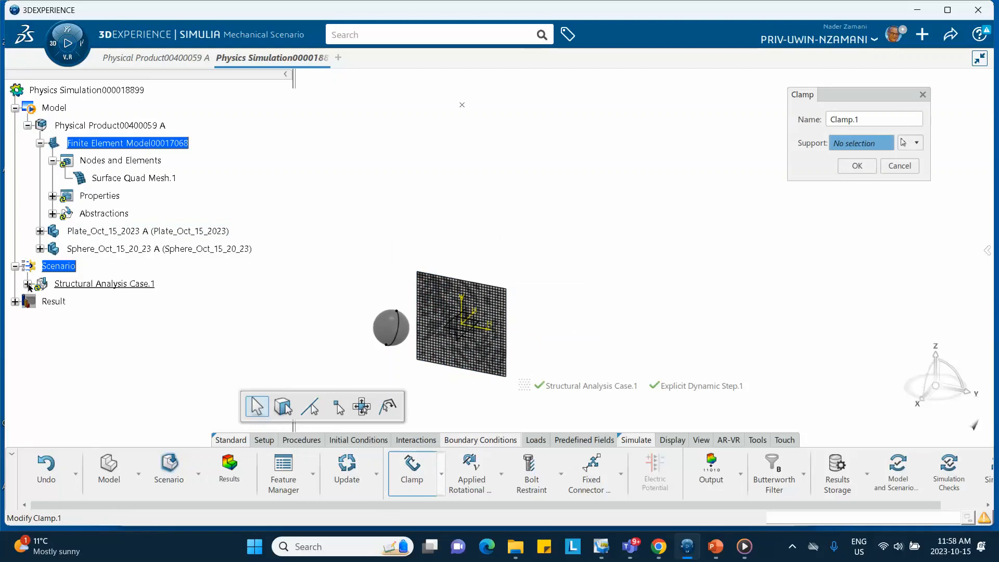
pyautogui.click(27, 284)
pyautogui.click(27, 284)
pyautogui.click(40, 231)
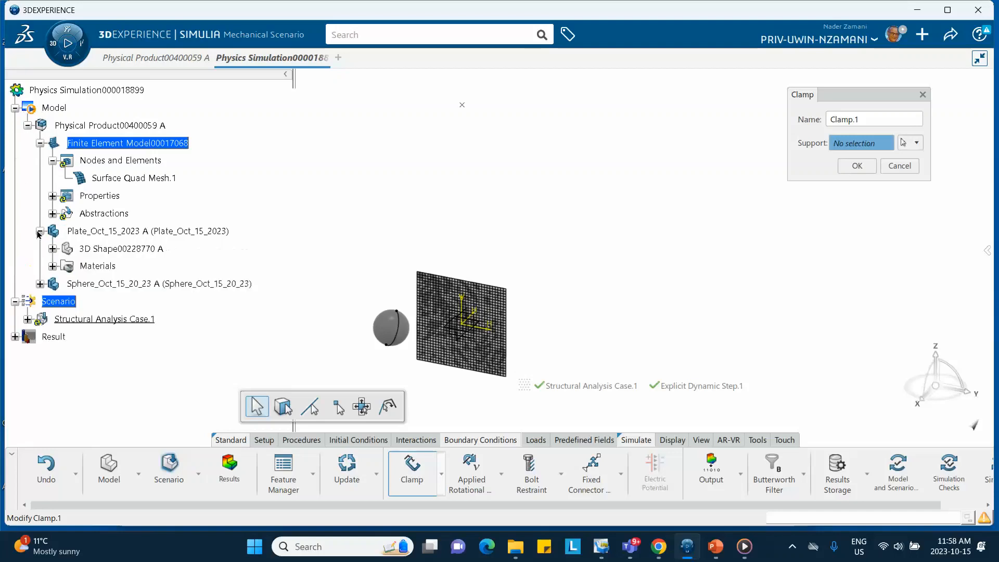
pyautogui.click(53, 249)
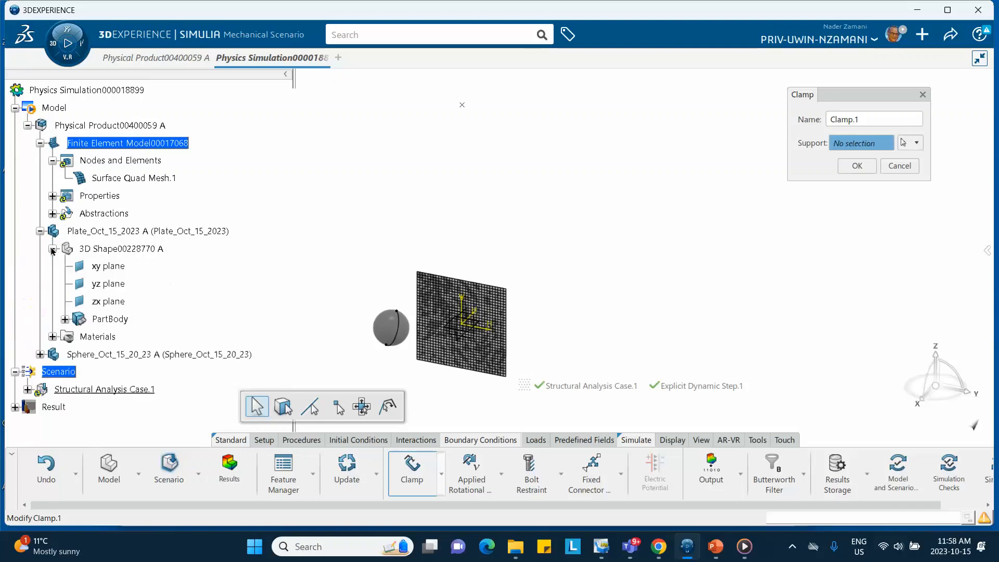
pyautogui.click(65, 319)
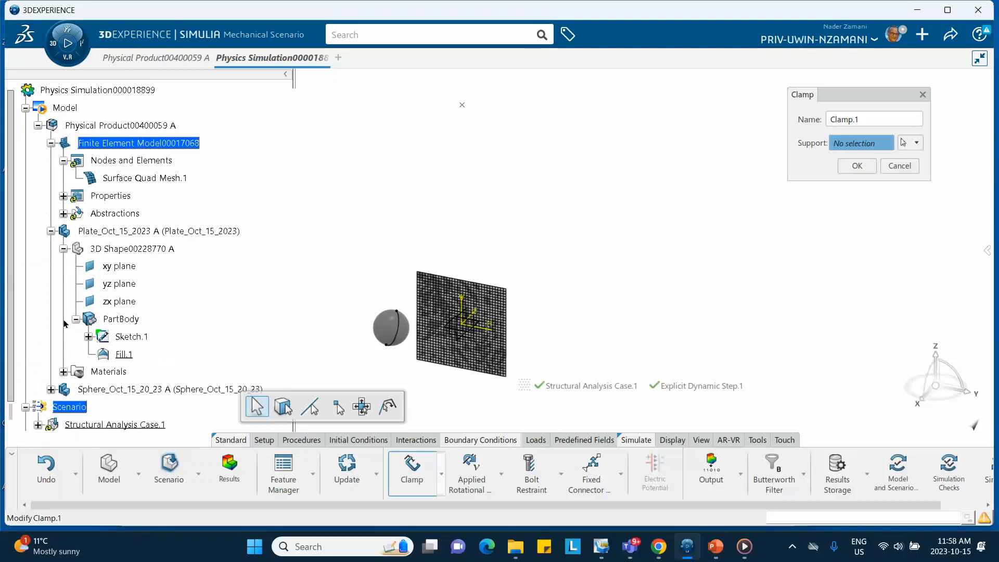
pyautogui.rightClick(130, 337)
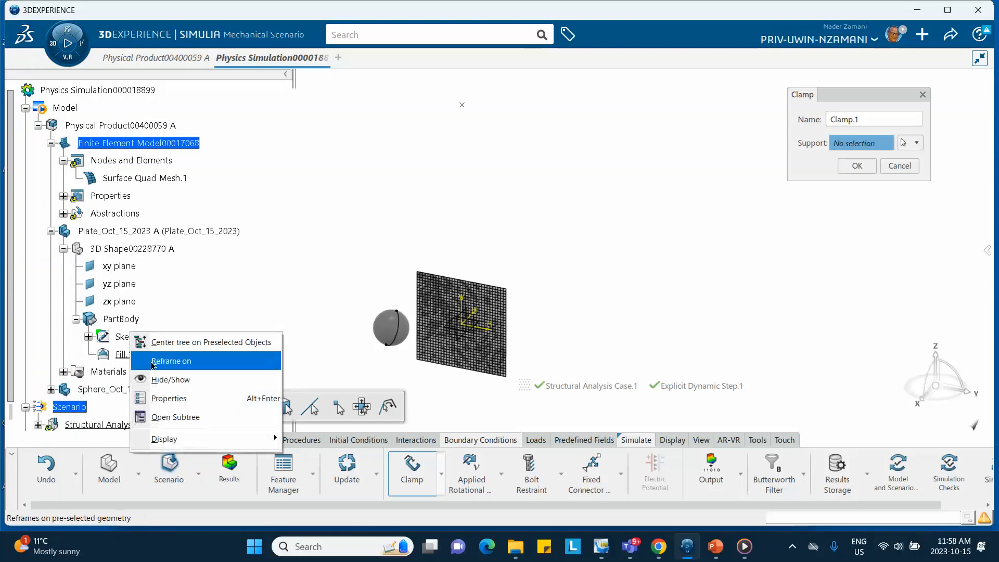
pyautogui.click(163, 380)
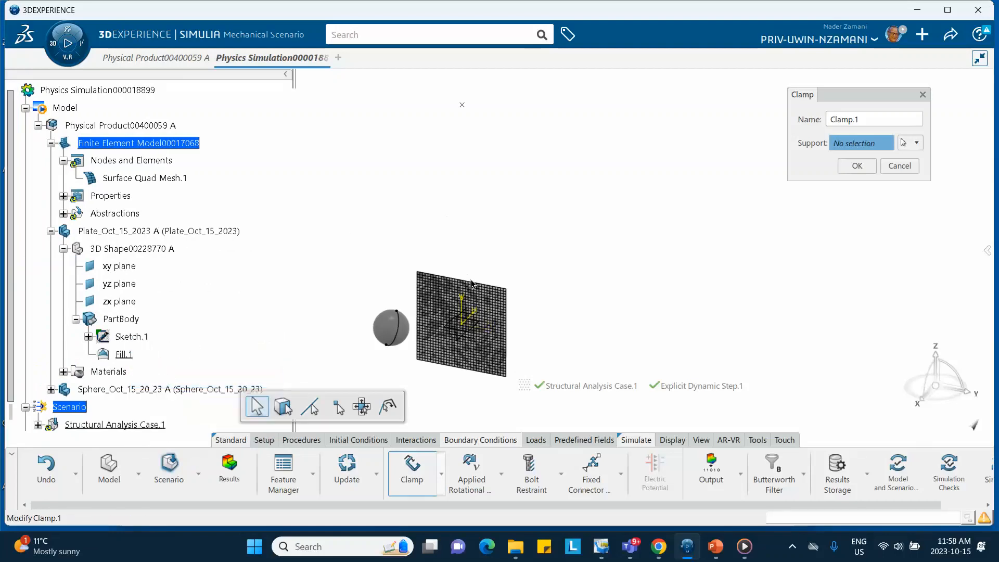
# - Clamp all four outer edges of the plate
pyautogui.click(487, 283)
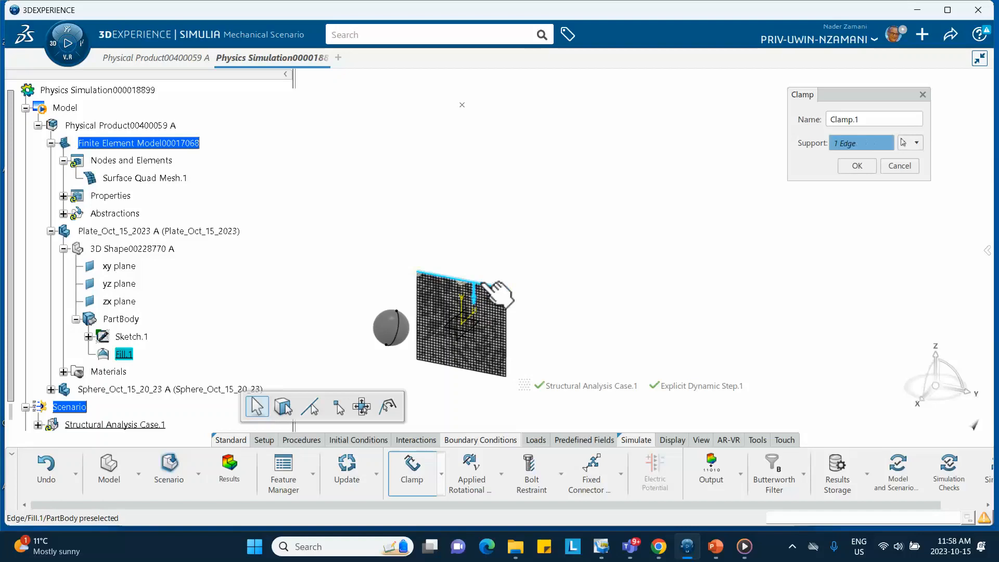
pyautogui.click(506, 331)
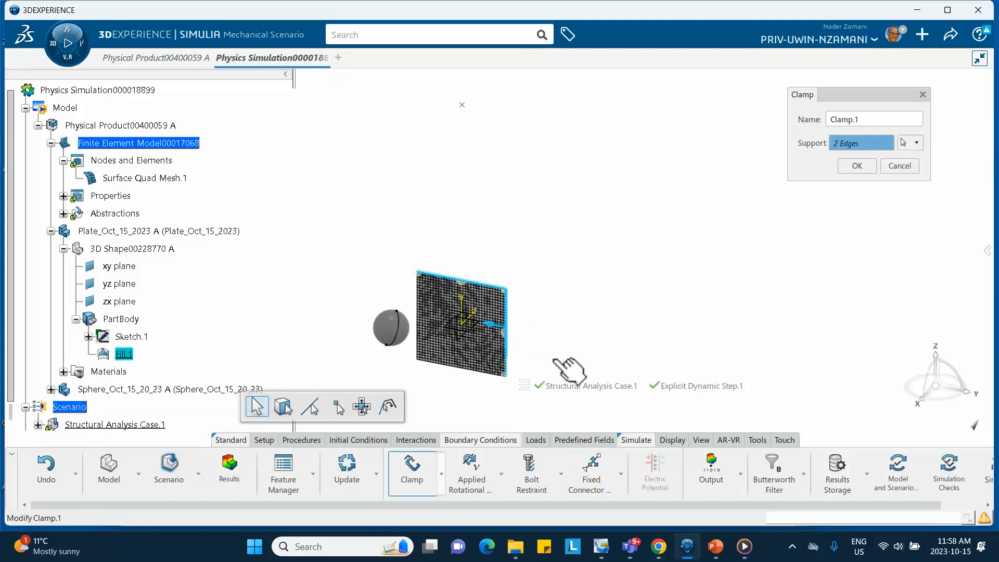
pyautogui.click(475, 372)
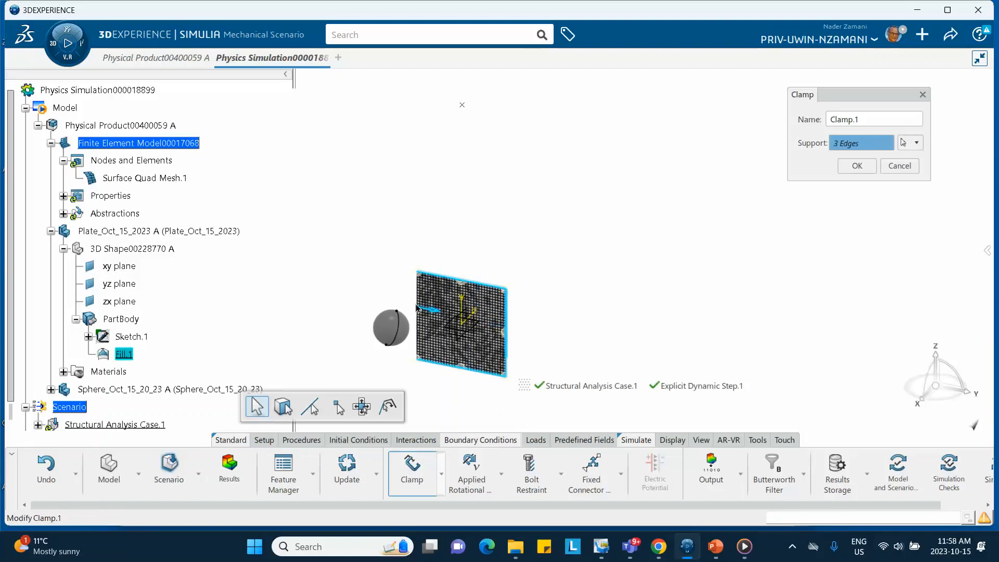
pyautogui.click(416, 308)
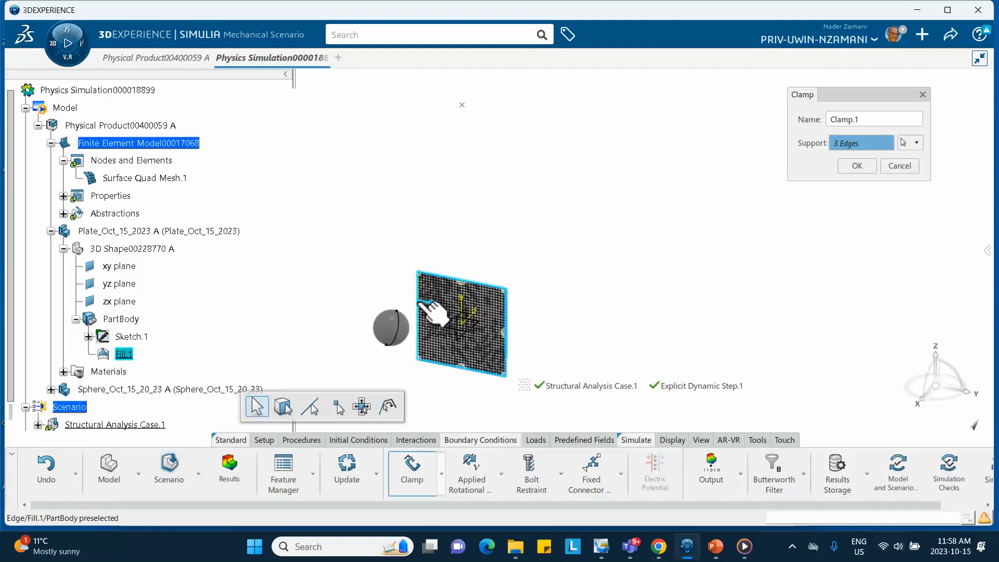
pyautogui.click(857, 166)
# - Apply a fixed displacement to the pendulum's upper pivot point, restraining translation in X, Y and Z and rotation about X and Z
pyautogui.moveTo(330, 227); pyautogui.dragTo(339, 206, button='middle')
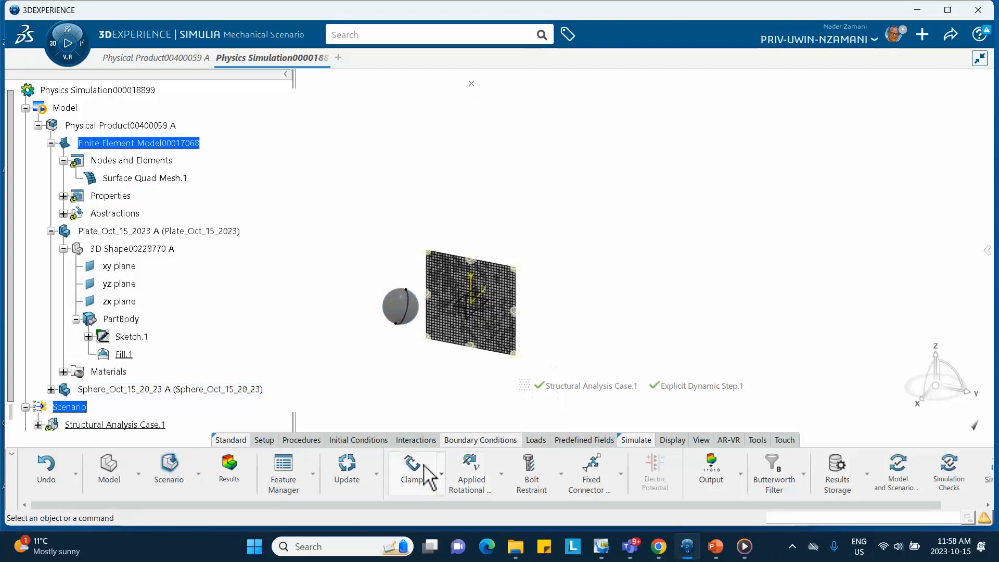
pyautogui.click(441, 473)
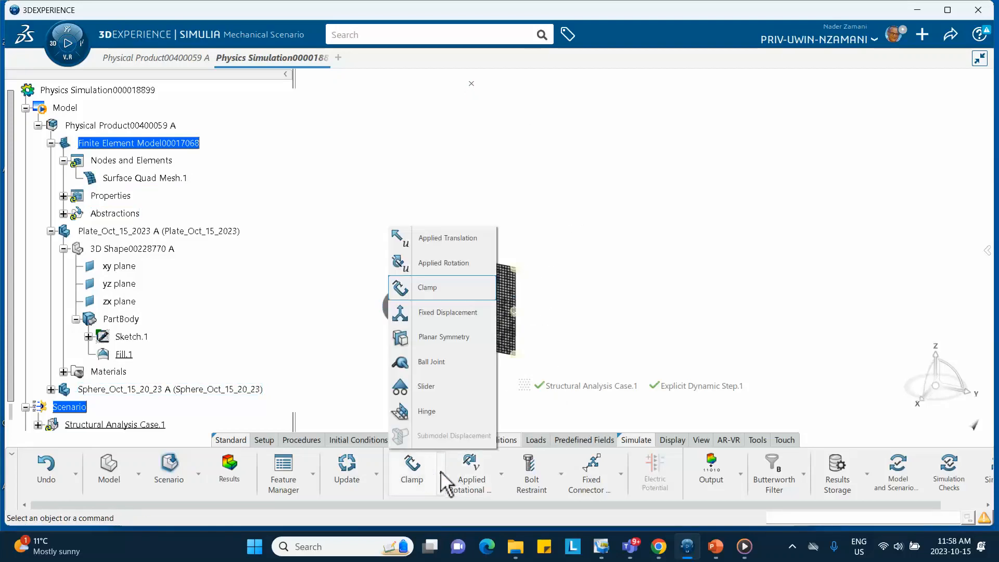
pyautogui.click(437, 314)
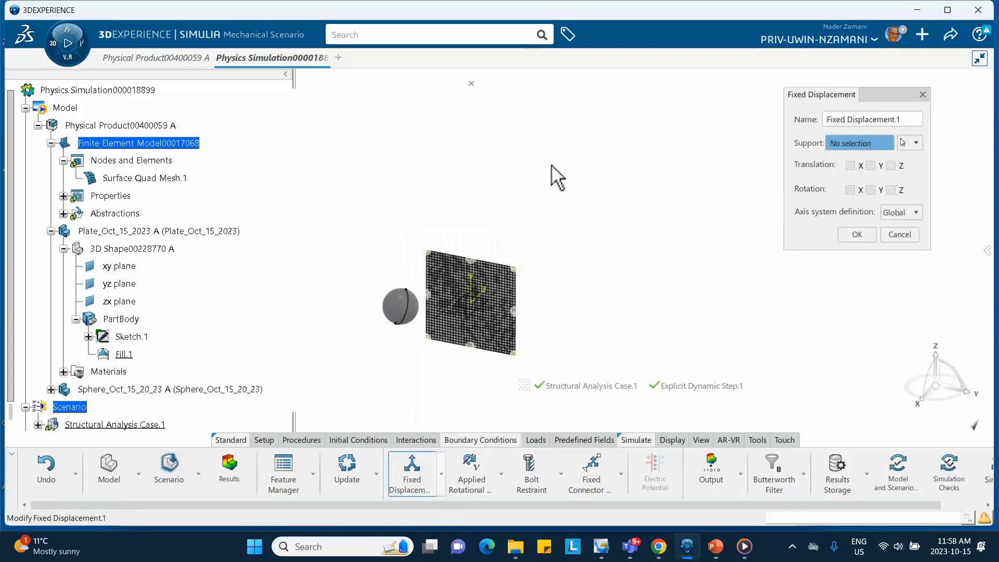
pyautogui.click(471, 84)
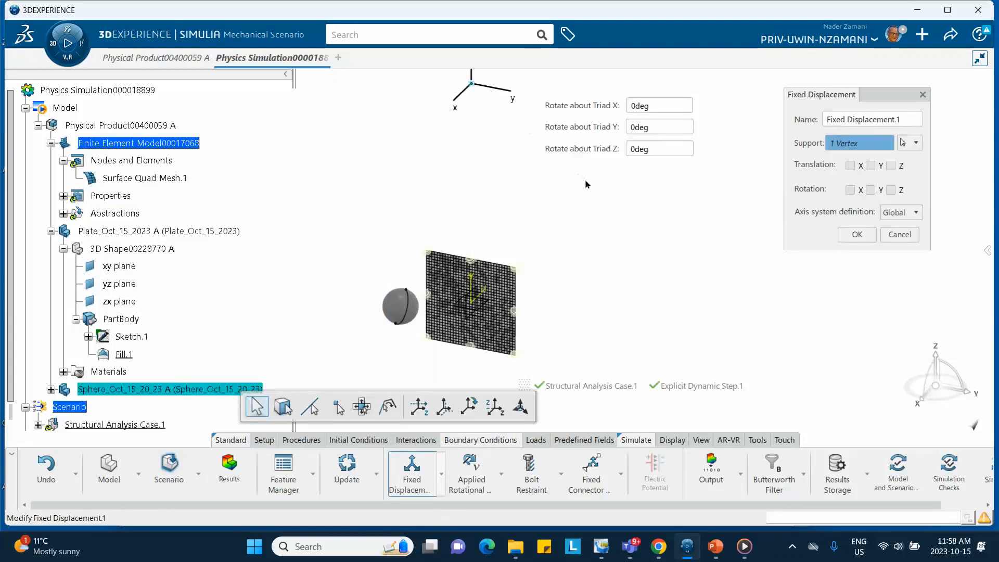
pyautogui.click(851, 165)
pyautogui.click(871, 166)
pyautogui.click(890, 165)
pyautogui.click(851, 190)
pyautogui.click(890, 191)
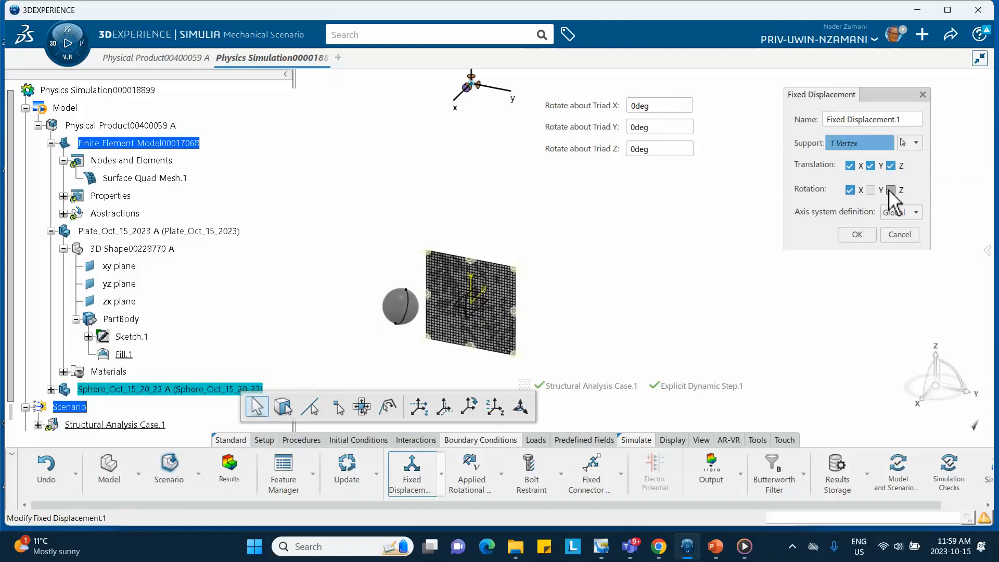
pyautogui.click(853, 232)
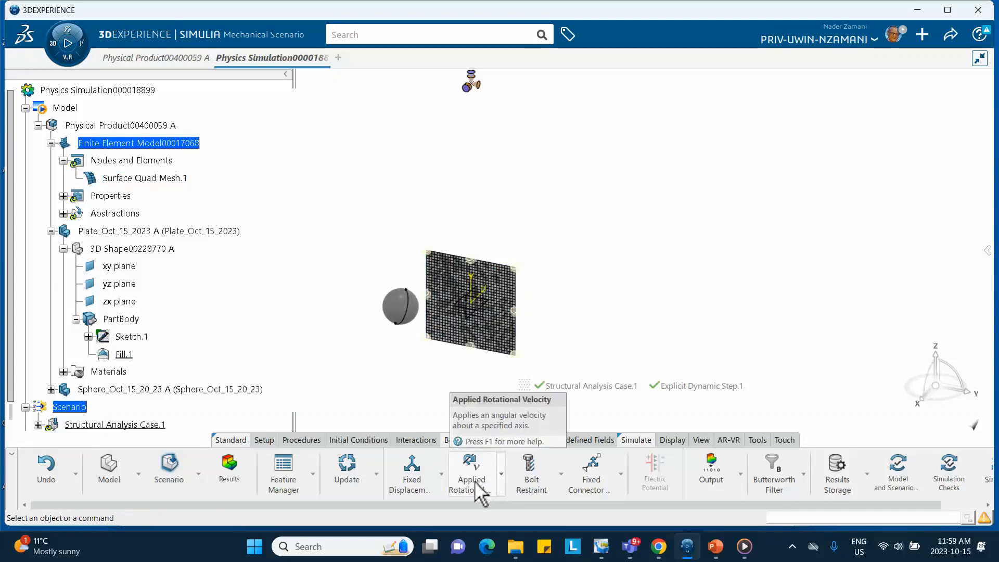
# - Apply a rotational velocity of 75 rad/s about the global Y axis to the pendulum's upper pivot point
pyautogui.click(480, 493)
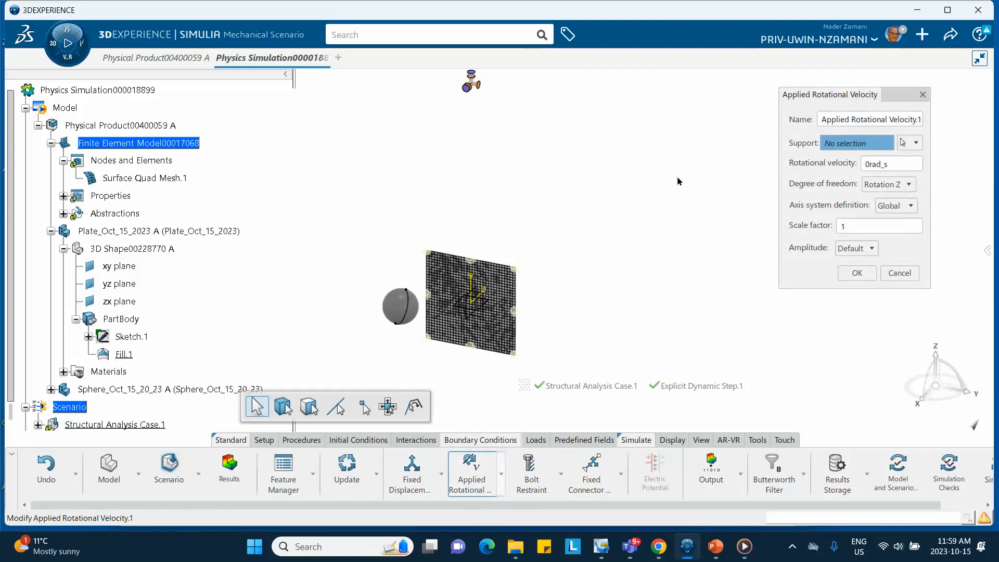
pyautogui.click(471, 84)
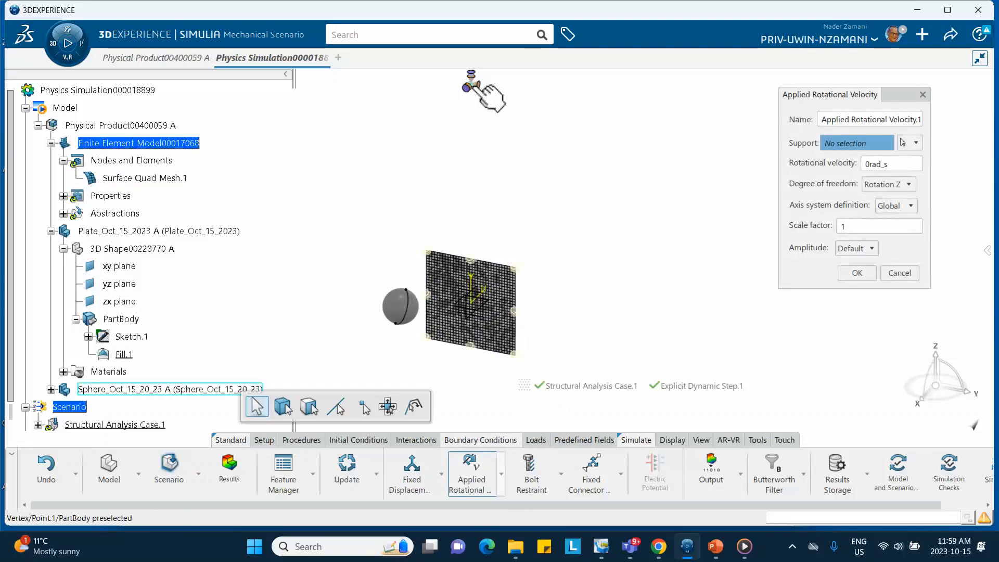
pyautogui.doubleClick(872, 165)
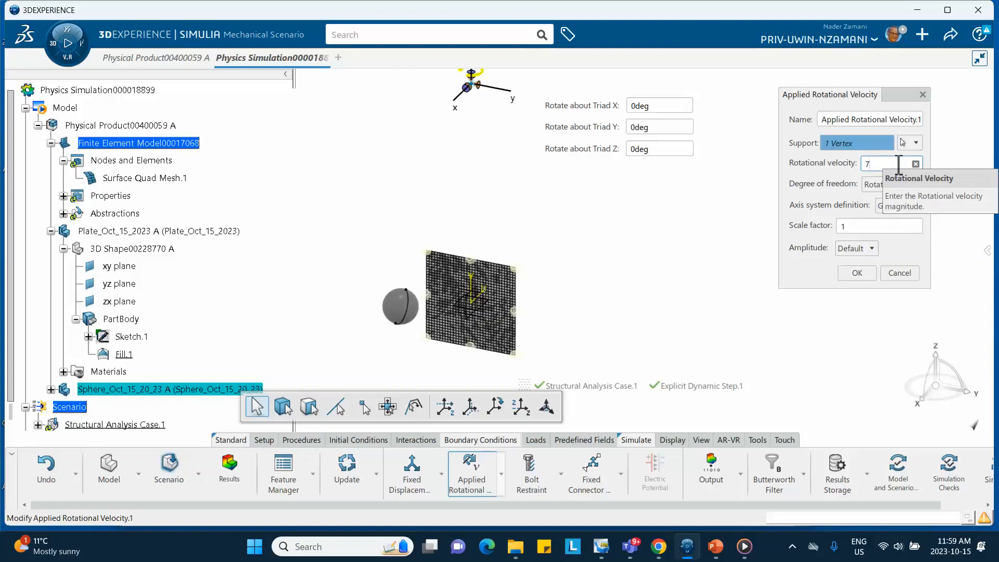
pyautogui.press('Return')
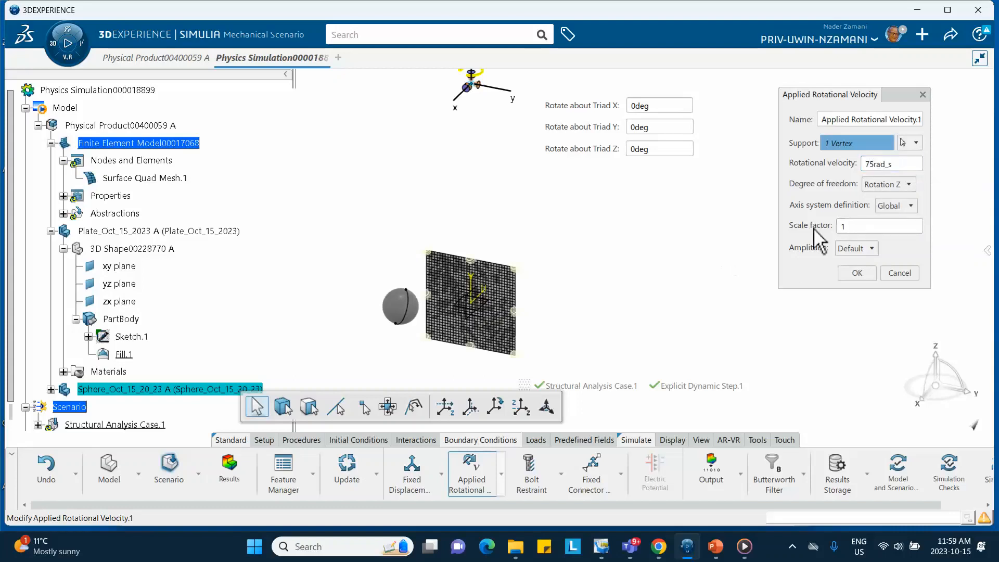
pyautogui.click(904, 206)
pyautogui.click(909, 189)
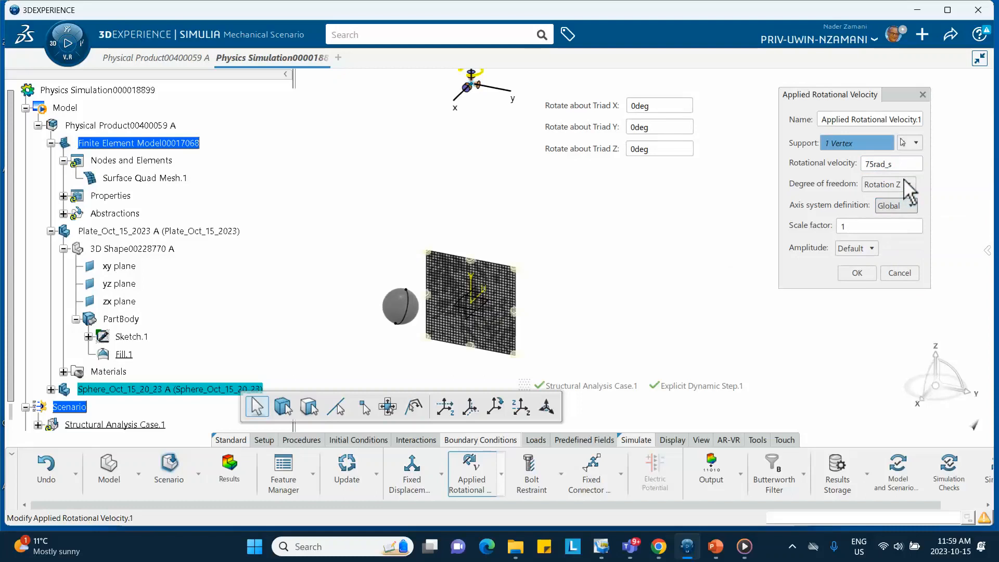
pyautogui.click(908, 185)
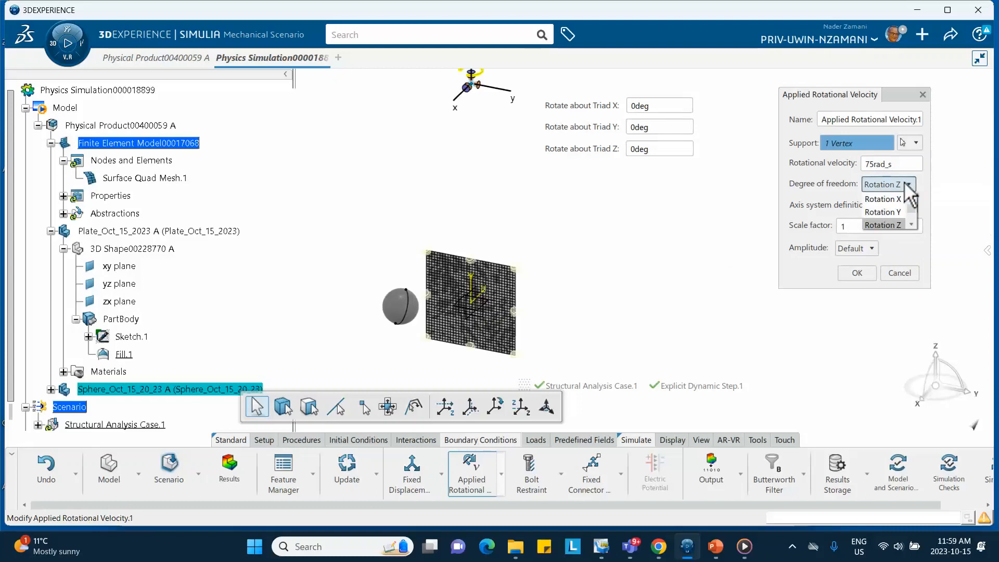
pyautogui.click(892, 211)
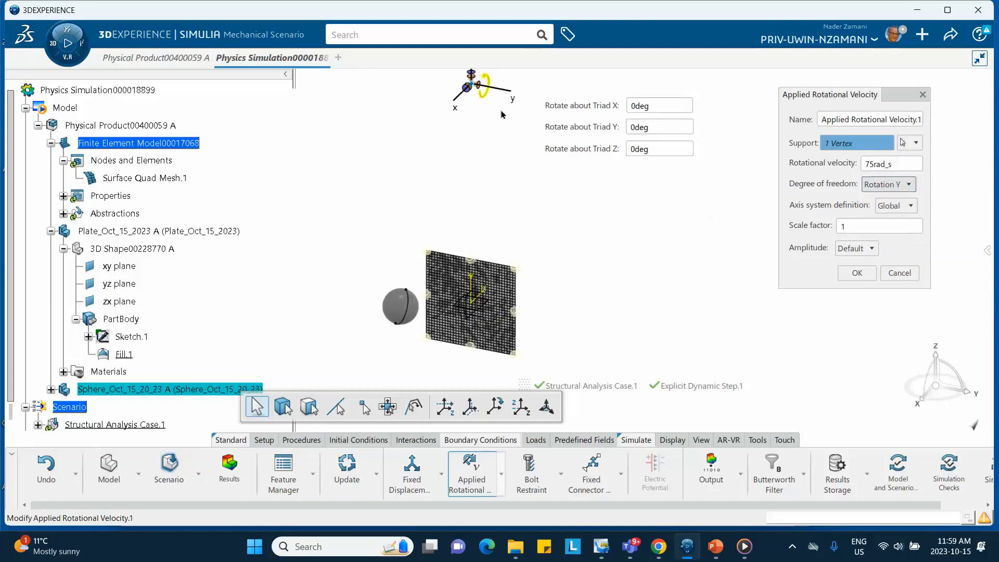
pyautogui.click(857, 273)
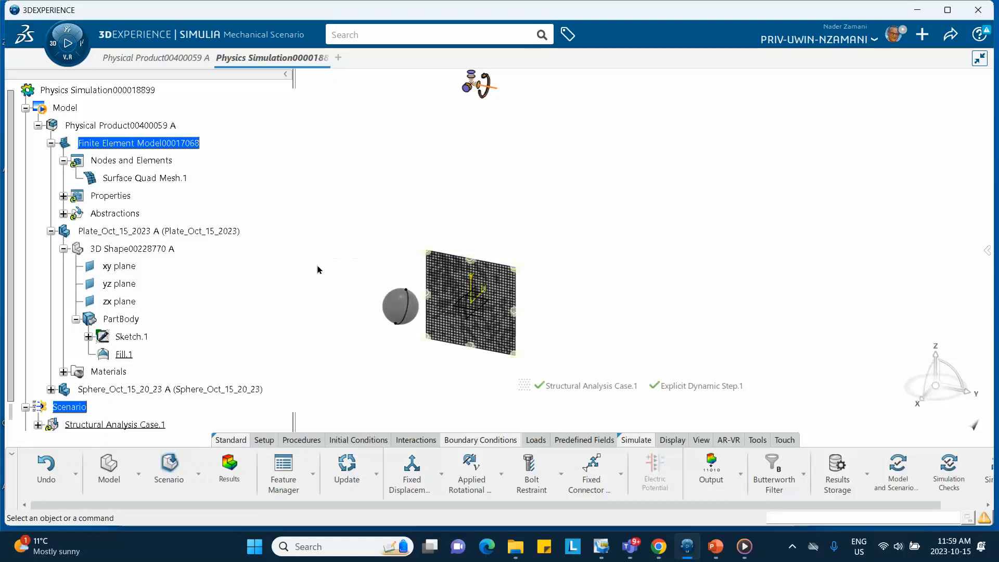
# - Create a contact property with Coulomb friction and a friction coefficient of 0.3
pyautogui.click(409, 440)
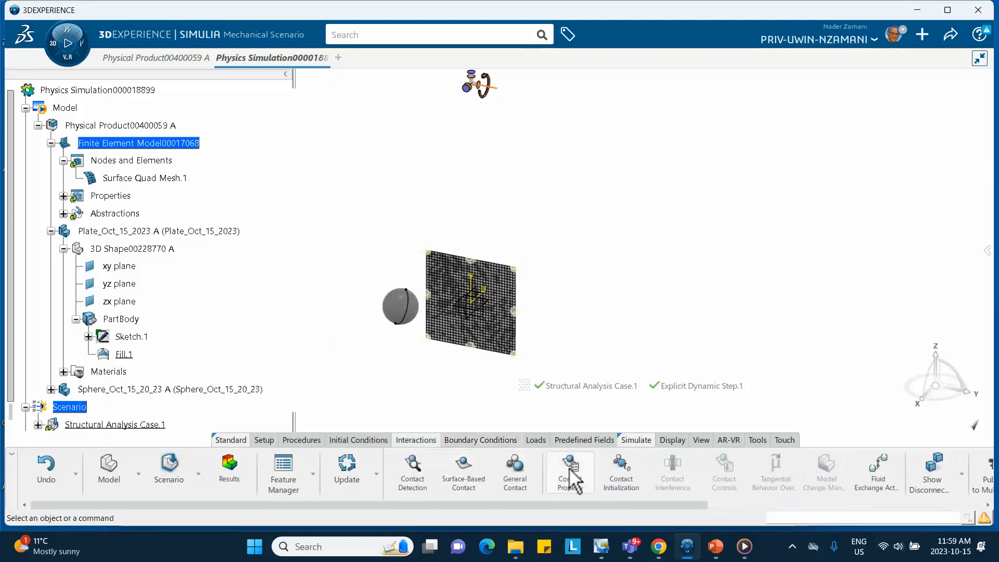
pyautogui.click(567, 473)
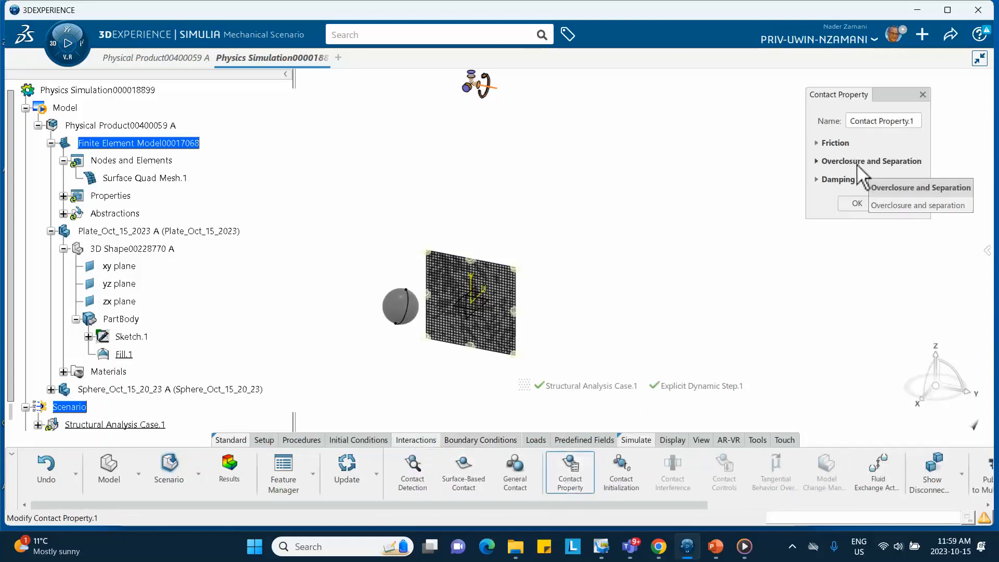
pyautogui.click(830, 143)
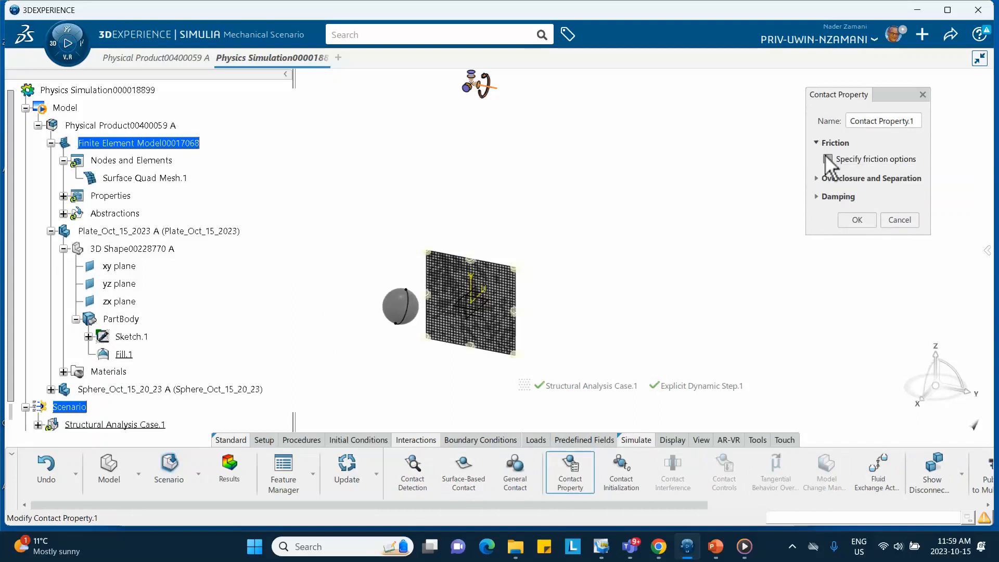
pyautogui.click(825, 159)
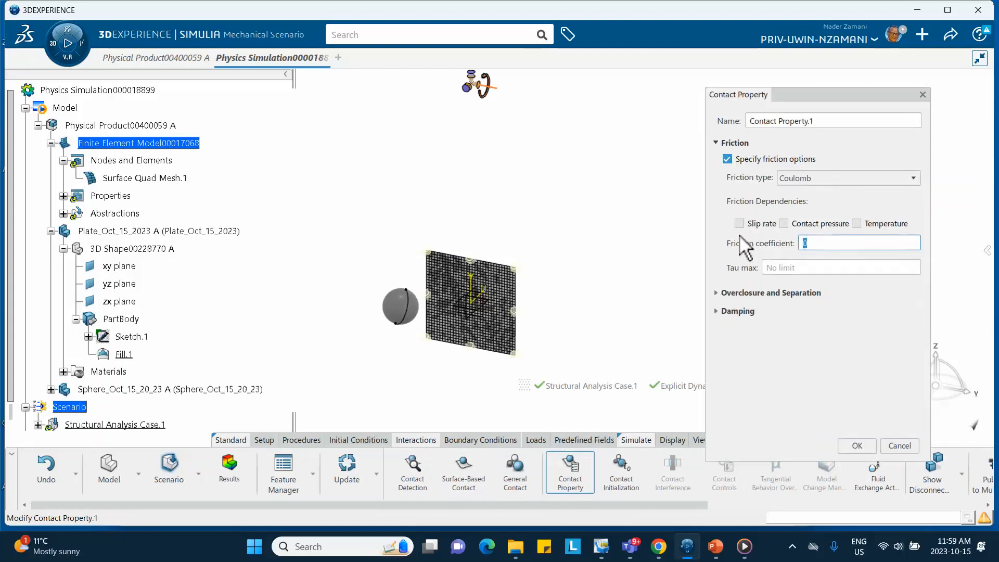
pyautogui.write('.3')
pyautogui.click(857, 447)
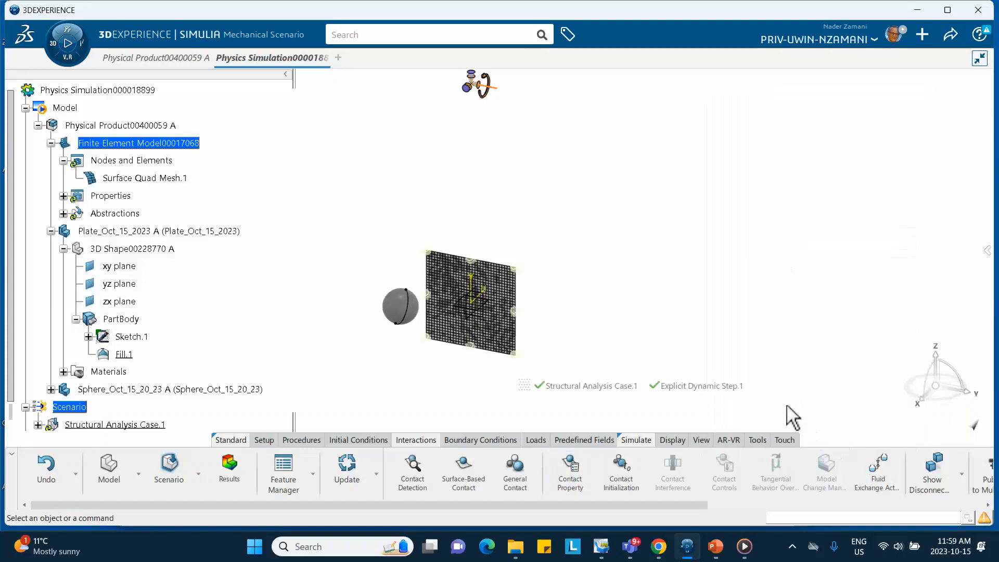
# - Define general contact between all surfaces, using Contact Property.1 as the global contact property
pyautogui.click(514, 474)
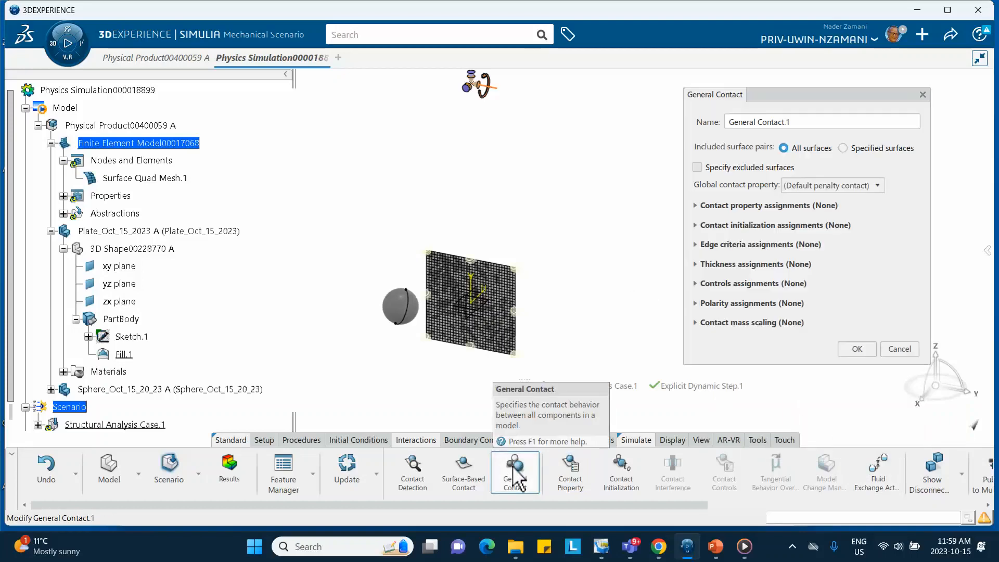
pyautogui.click(878, 186)
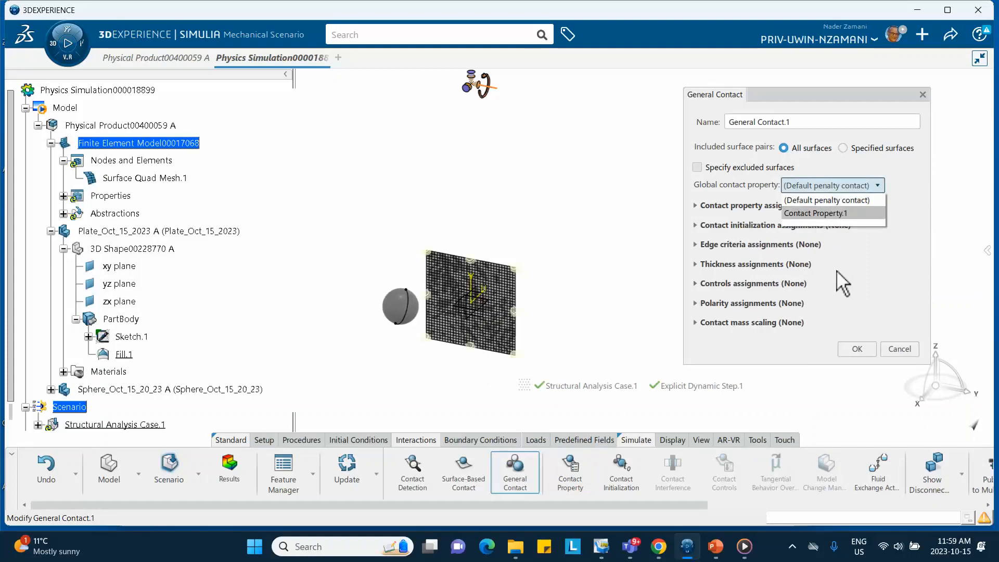
pyautogui.click(825, 213)
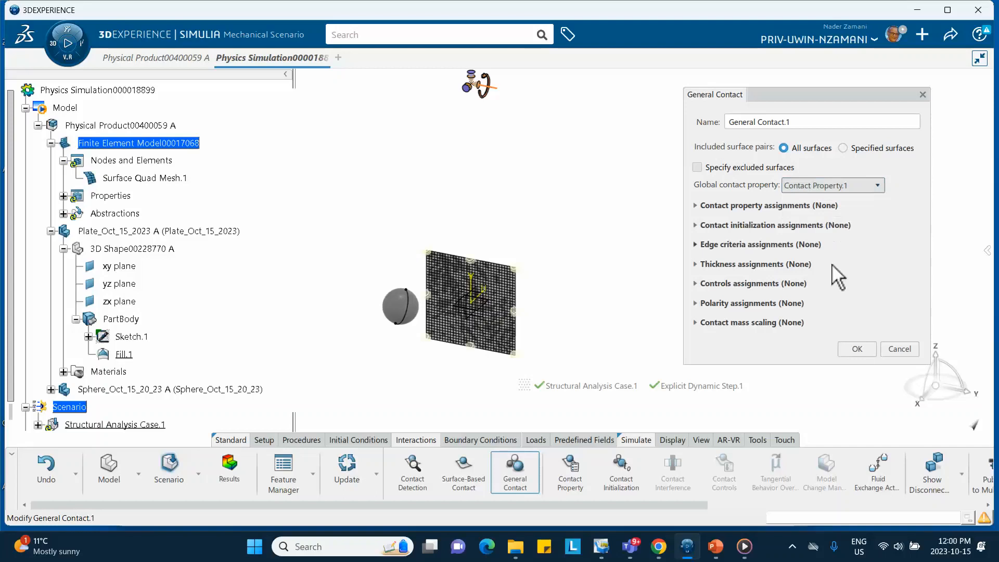
pyautogui.click(850, 349)
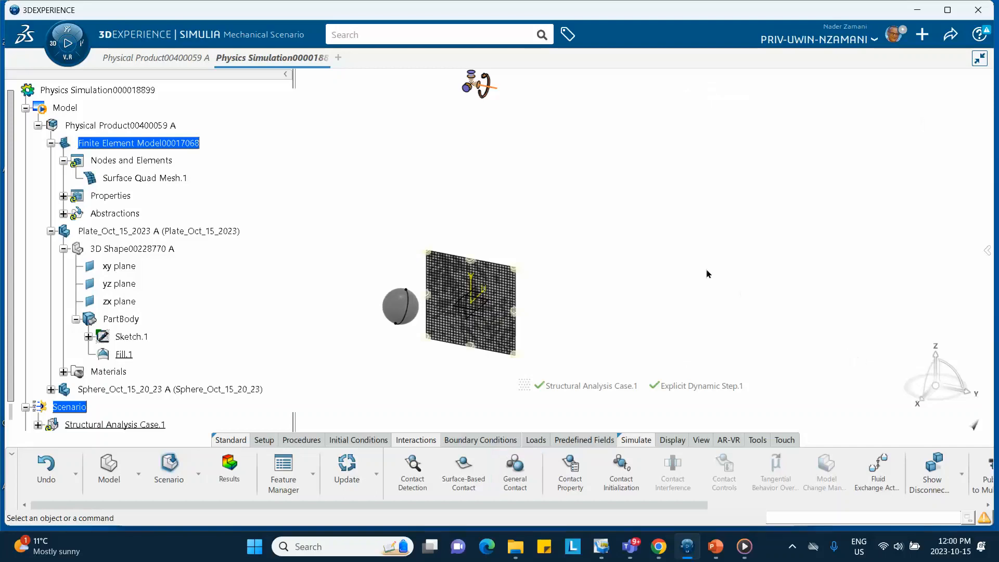
# - Set the linear quadrilateral shell formulation to S4R in the structural analysis case's global element type assignment
pyautogui.scroll(-3, 179, 297)
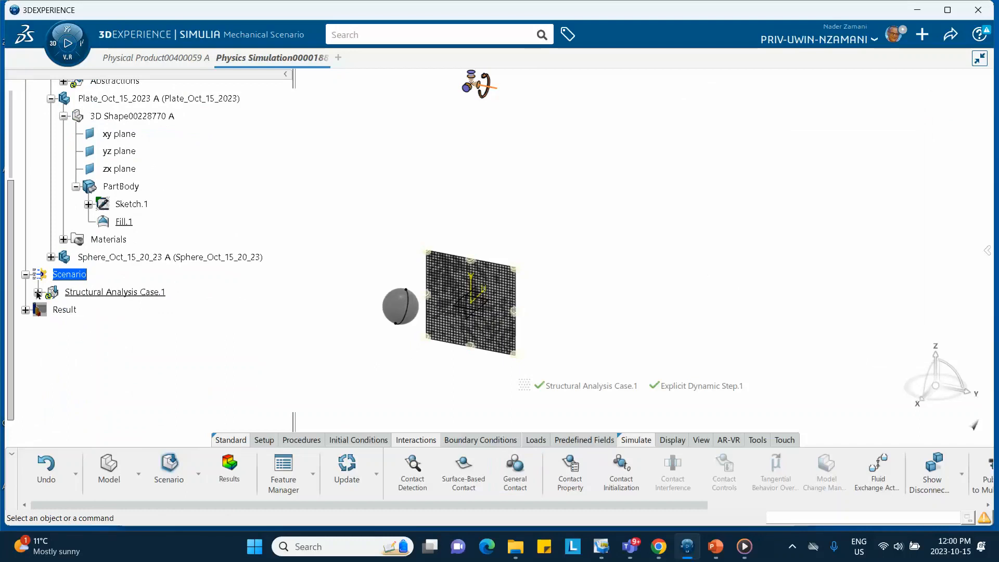
pyautogui.click(37, 292)
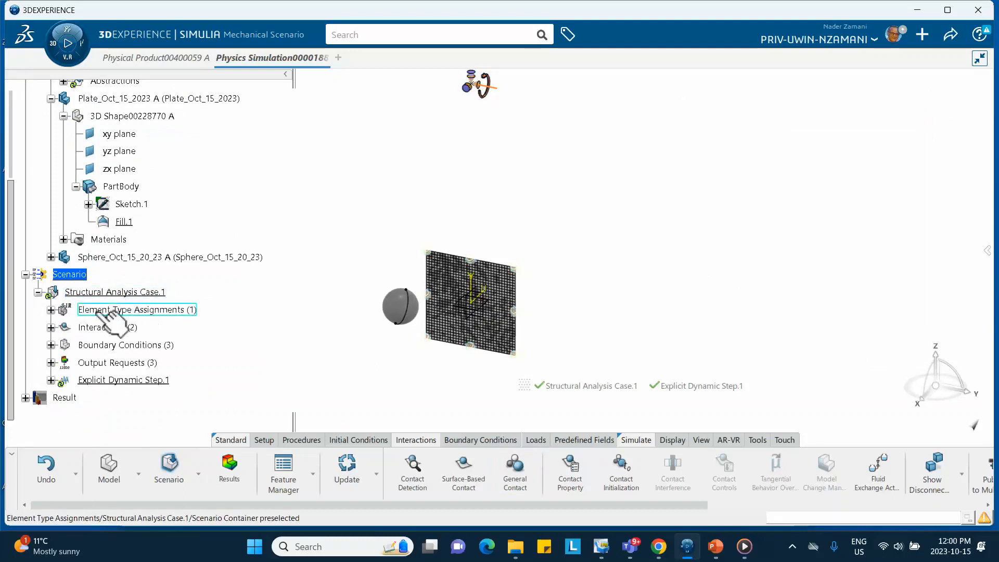
pyautogui.click(51, 309)
pyautogui.click(154, 326)
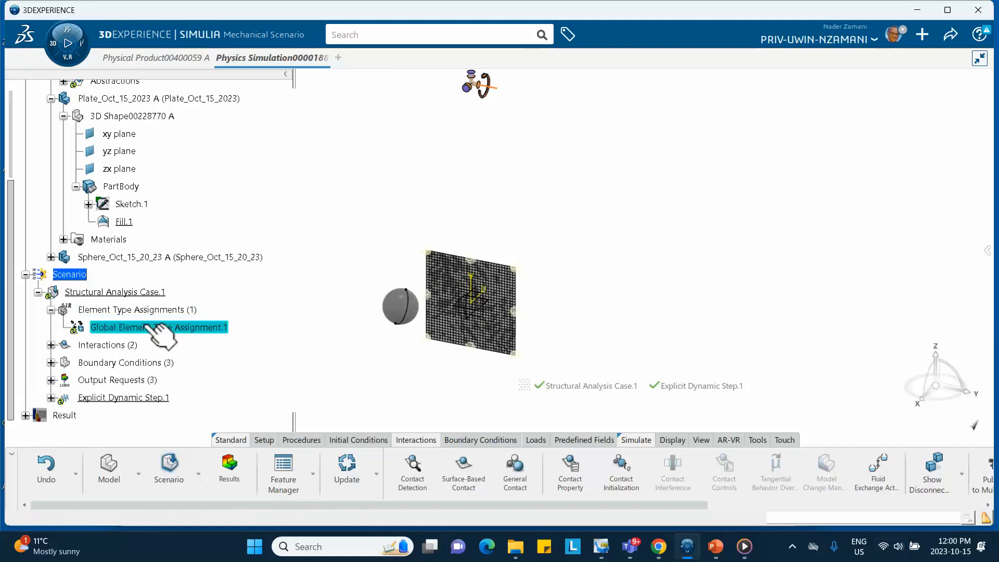
pyautogui.doubleClick(155, 326)
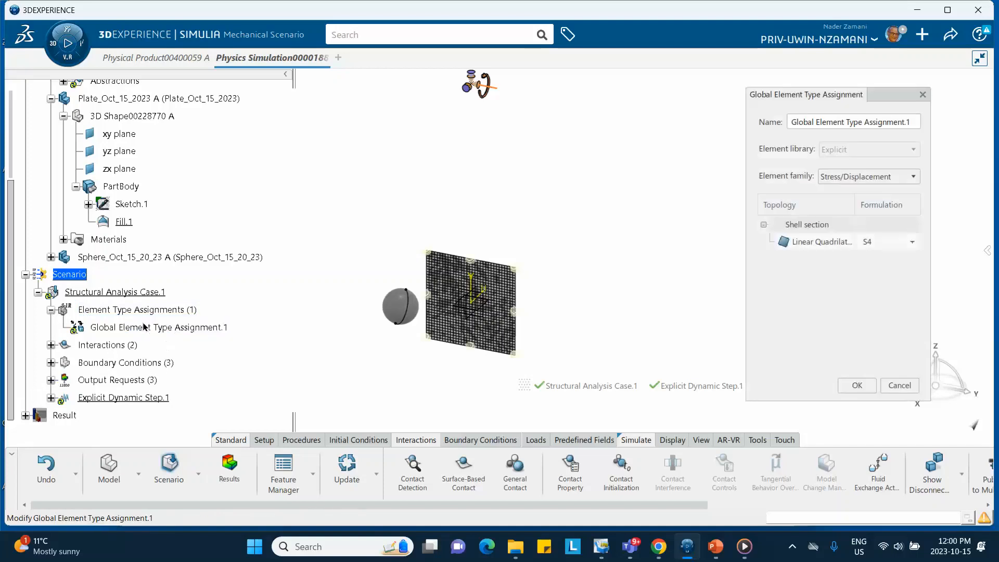
pyautogui.click(902, 242)
pyautogui.click(891, 267)
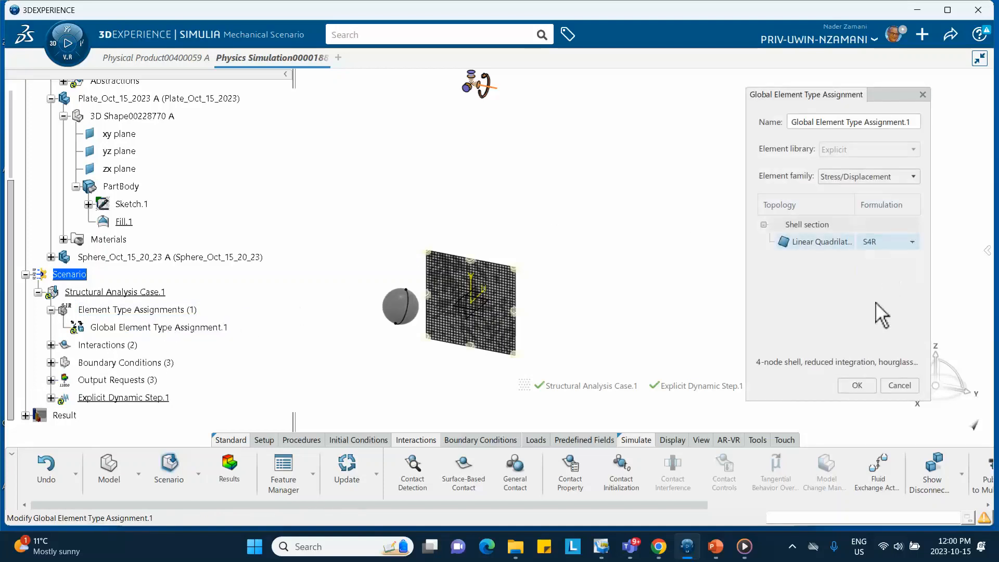
pyautogui.click(857, 385)
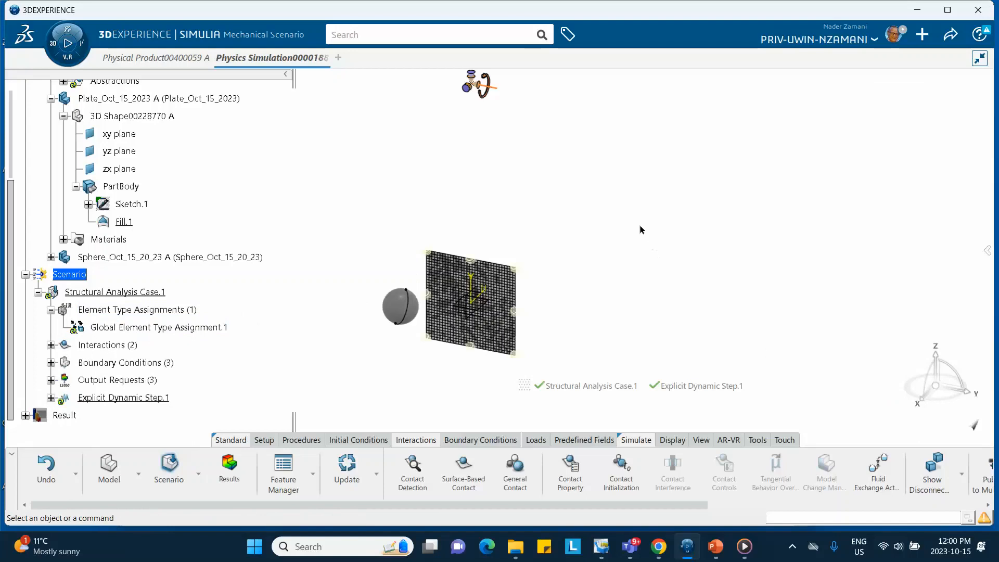
# - Save the physics simulation
pyautogui.moveTo(642, 229); pyautogui.dragTo(596, 255, button='middle')
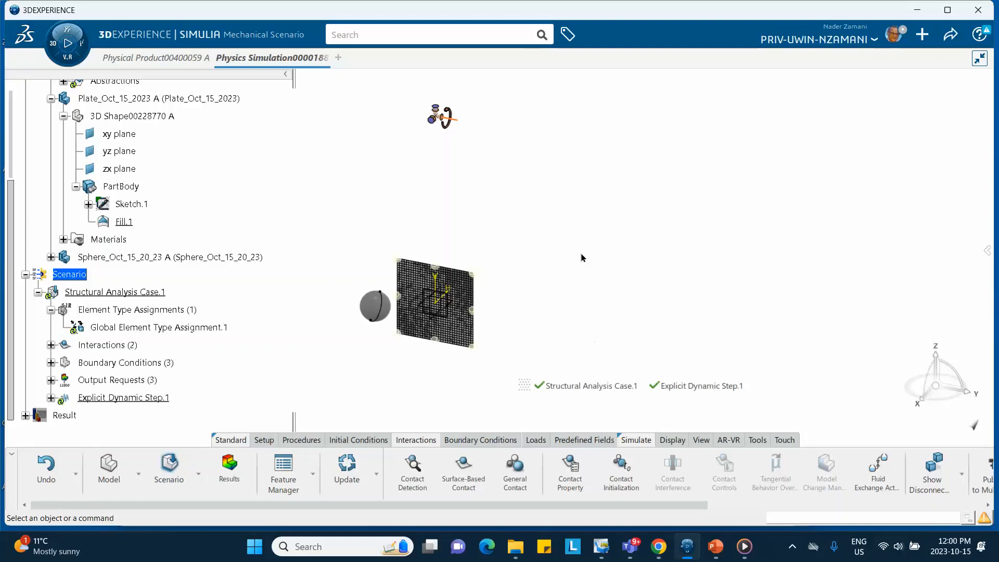
pyautogui.click(951, 34)
pyautogui.click(881, 59)
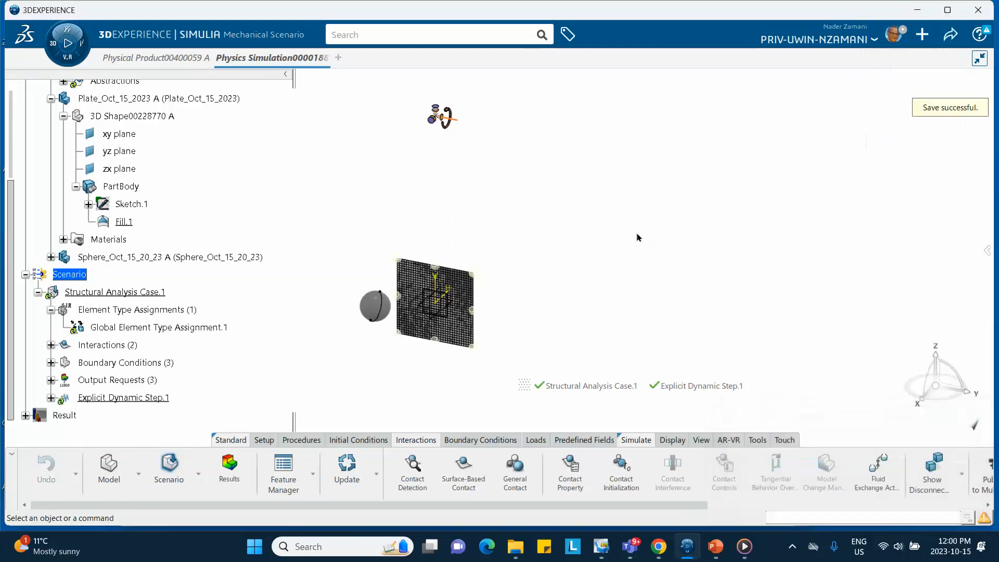
# - Run the model and scenario checks, logging in with the account password, and close the check status
pyautogui.click(630, 441)
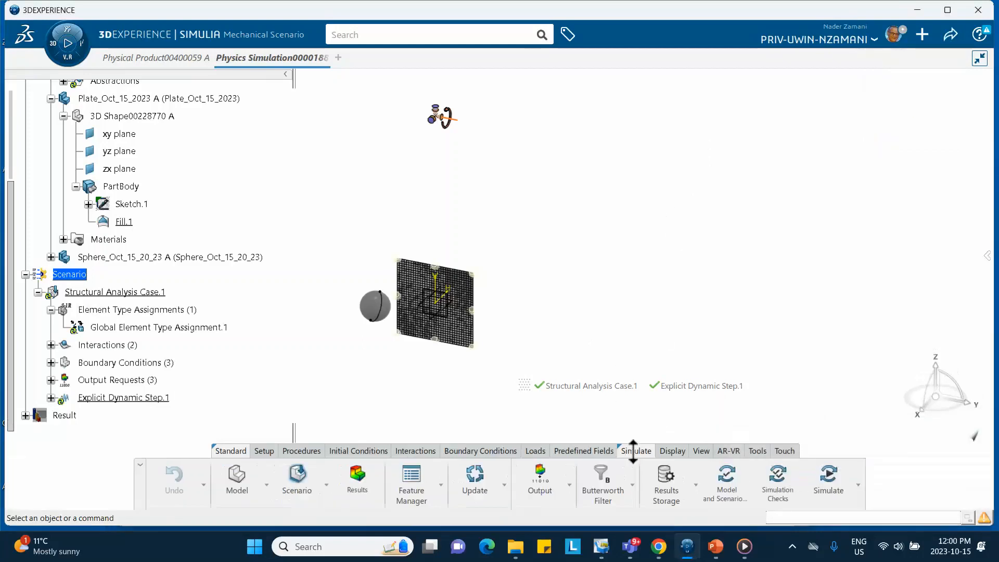
pyautogui.click(729, 482)
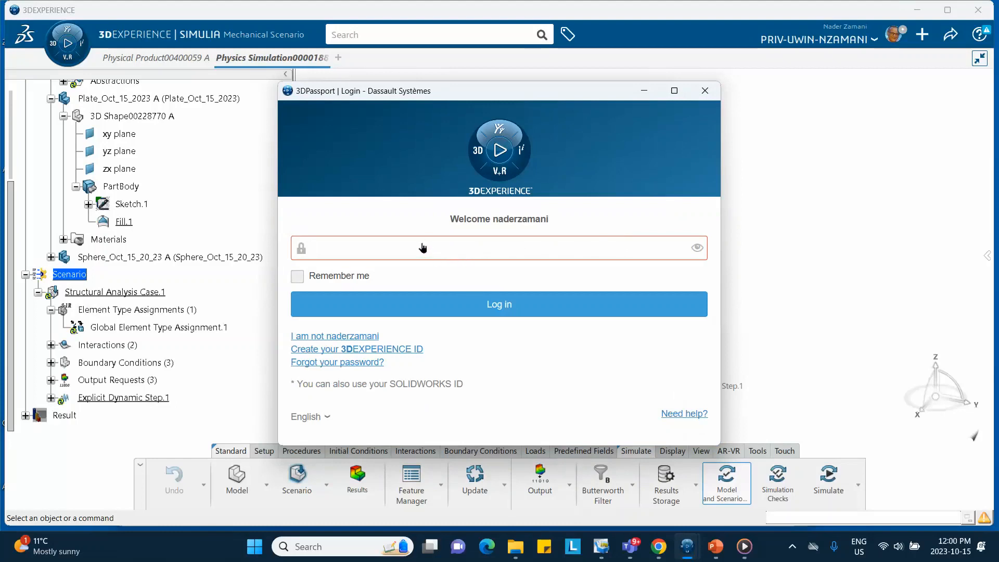
pyautogui.write('*******')
pyautogui.click(481, 303)
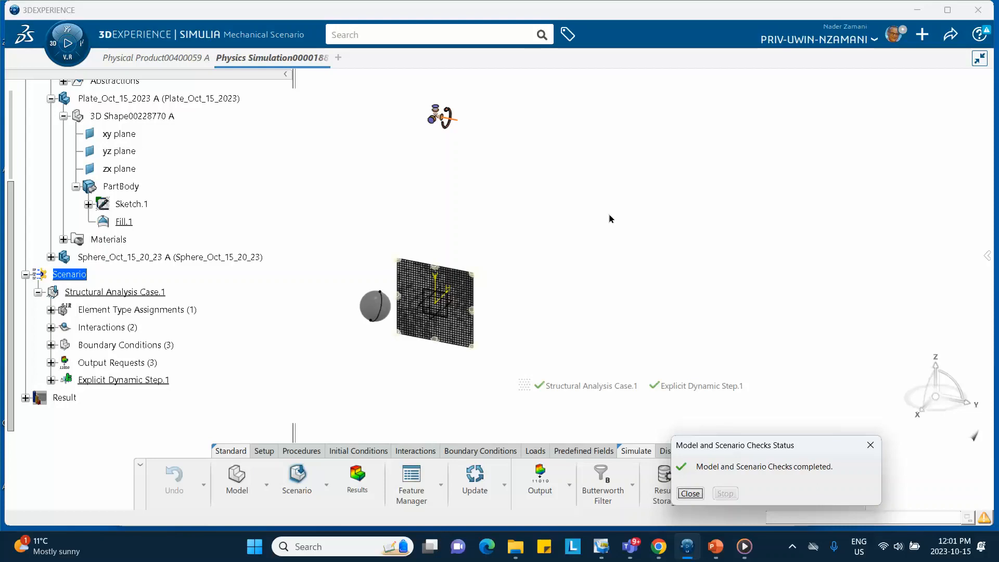
pyautogui.click(690, 493)
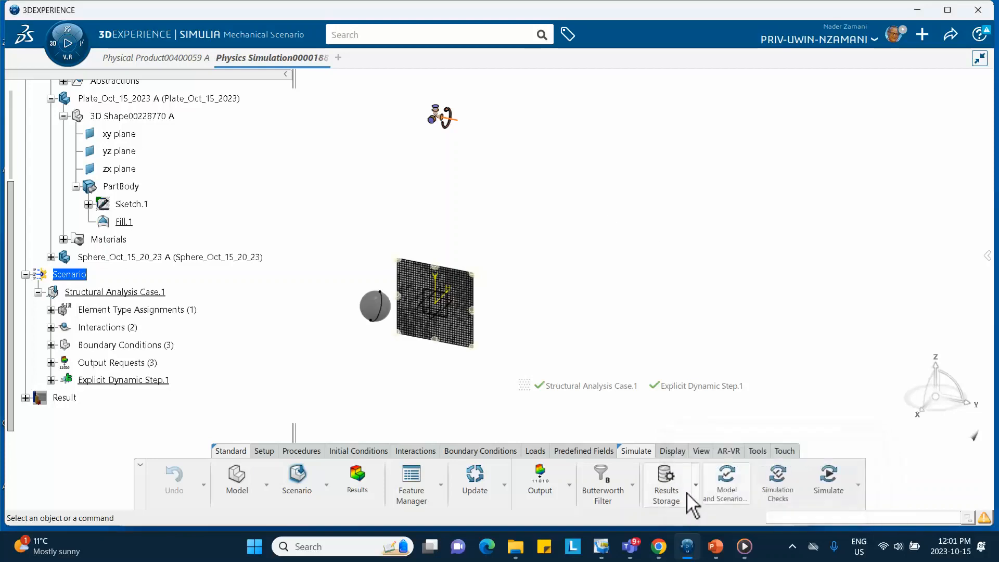
# - Start the simulation checks for the impact scenario
pyautogui.click(779, 488)
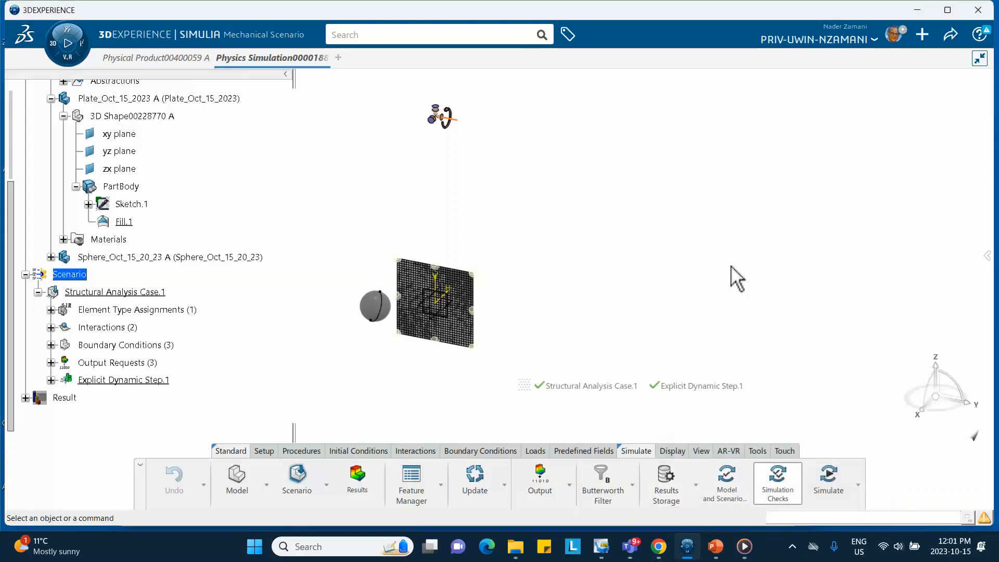
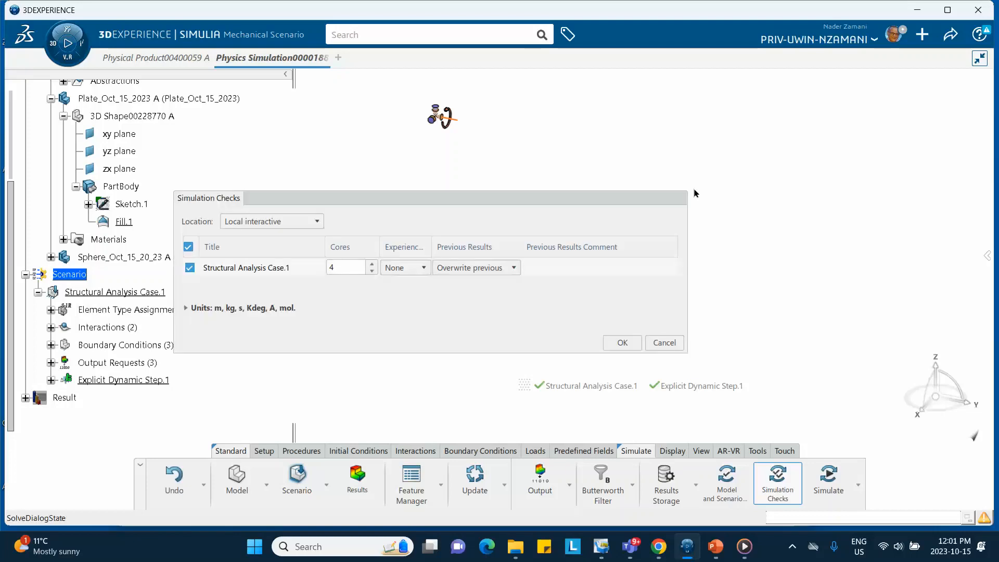
# - Run the local interactive simulation checks for Structural Analysis Case.1 on 4 cores, then dismiss the check status and the simulation run setup
pyautogui.click(629, 346)
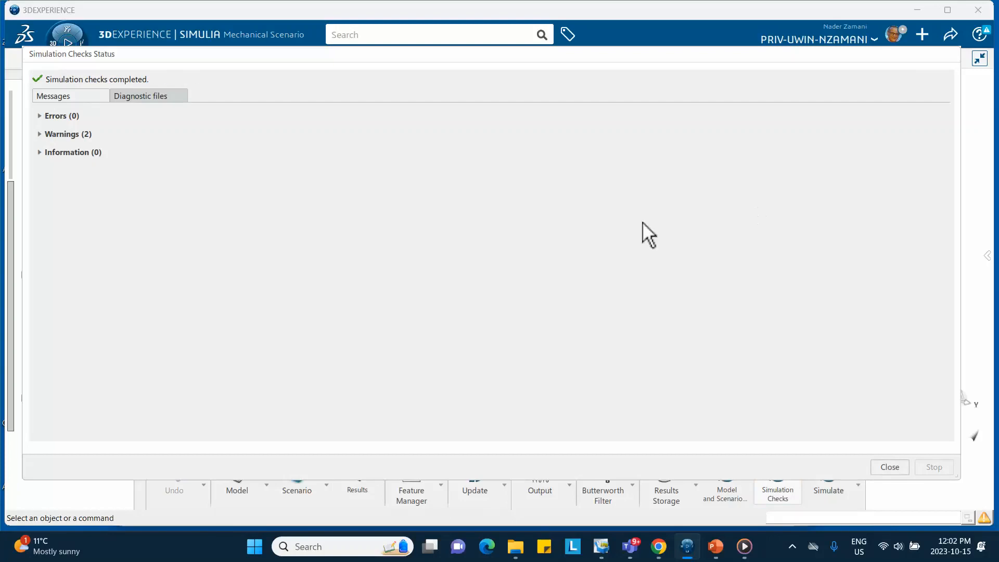
pyautogui.click(890, 467)
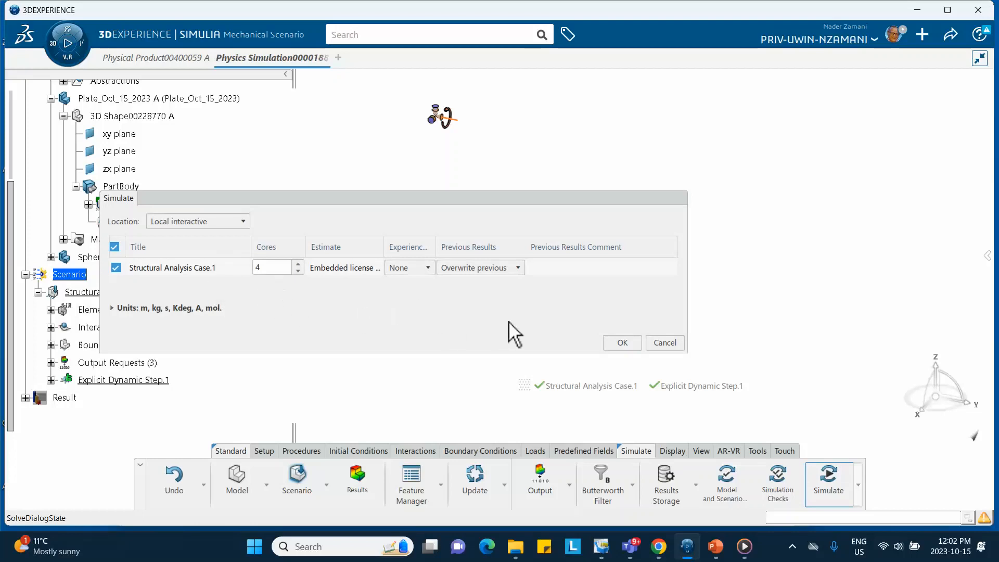
pyautogui.click(665, 343)
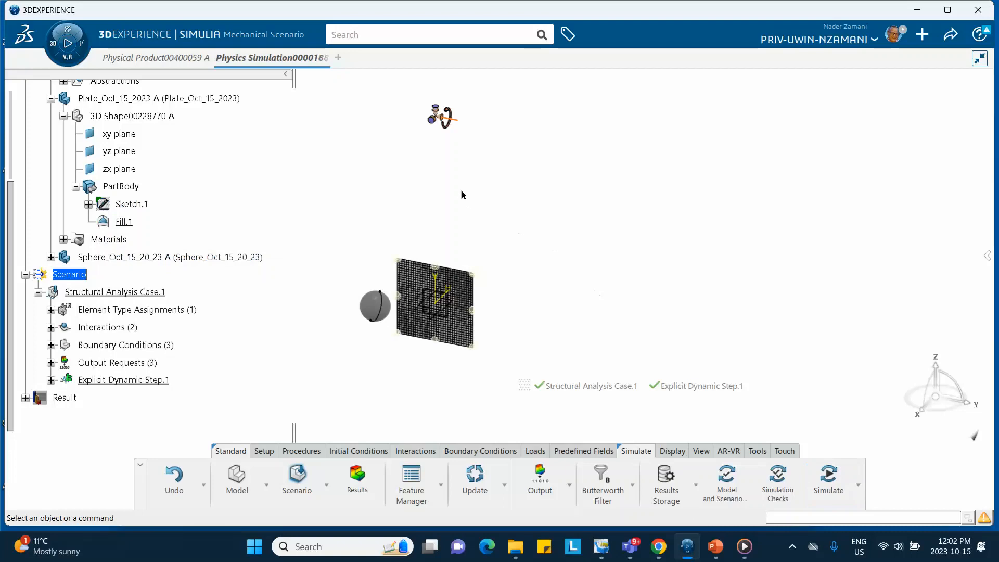
# - Activate the finite element model and start a point inertia supported on the sphere part's pivot vertex at the hinge
pyautogui.moveTo(483, 194); pyautogui.dragTo(489, 223, button='middle')
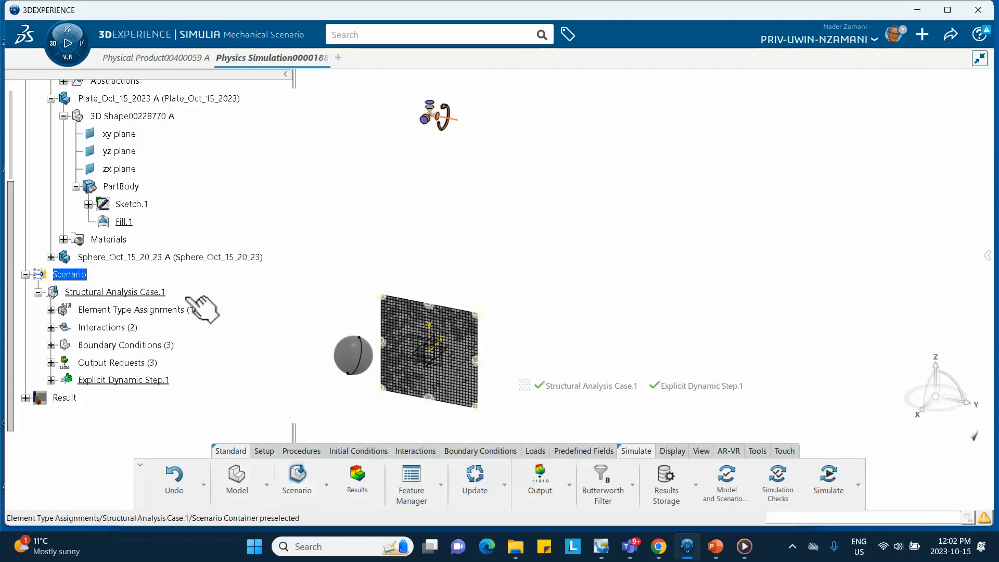
pyautogui.scroll(4, 179, 240)
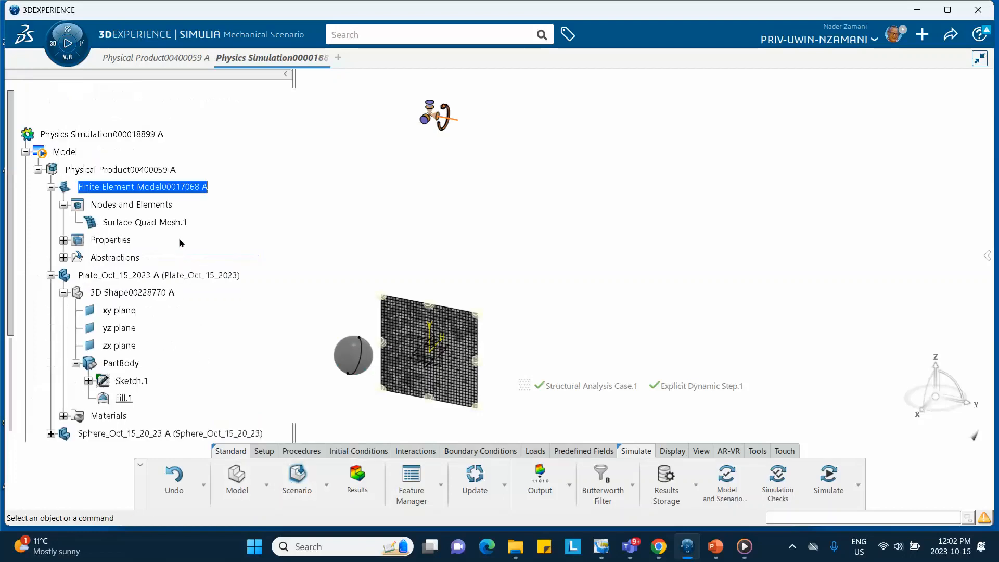
pyautogui.doubleClick(139, 190)
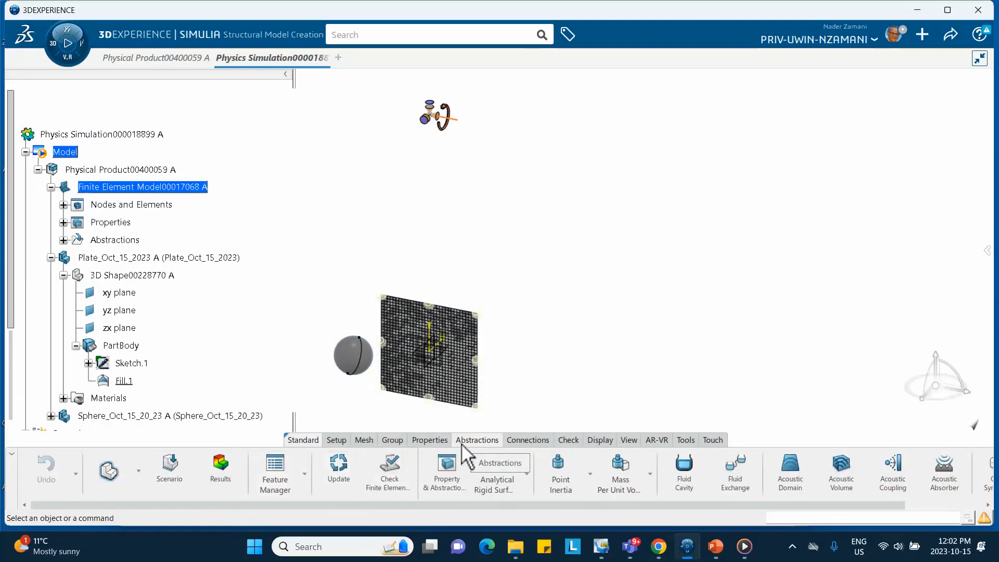
pyautogui.click(558, 477)
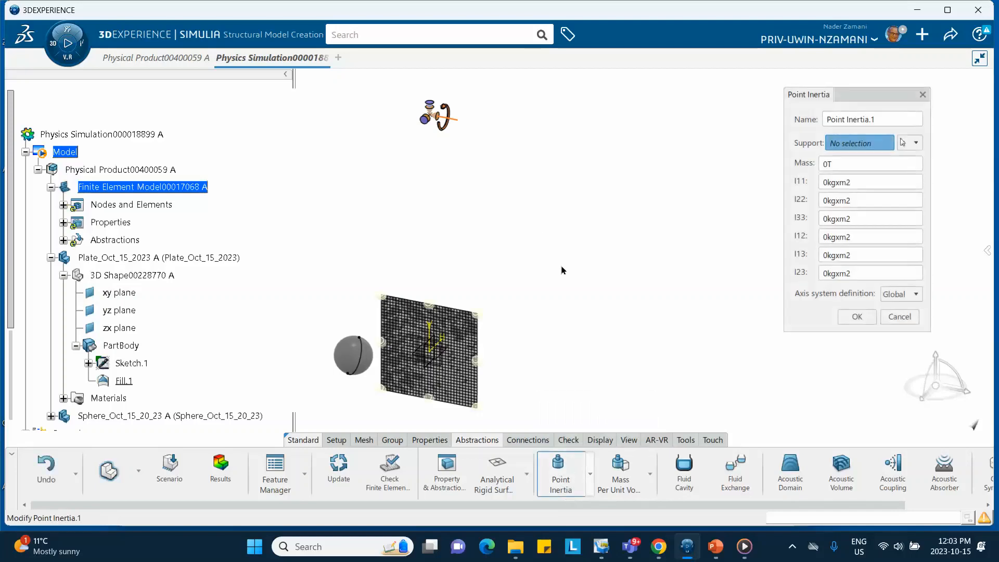
pyautogui.click(432, 113)
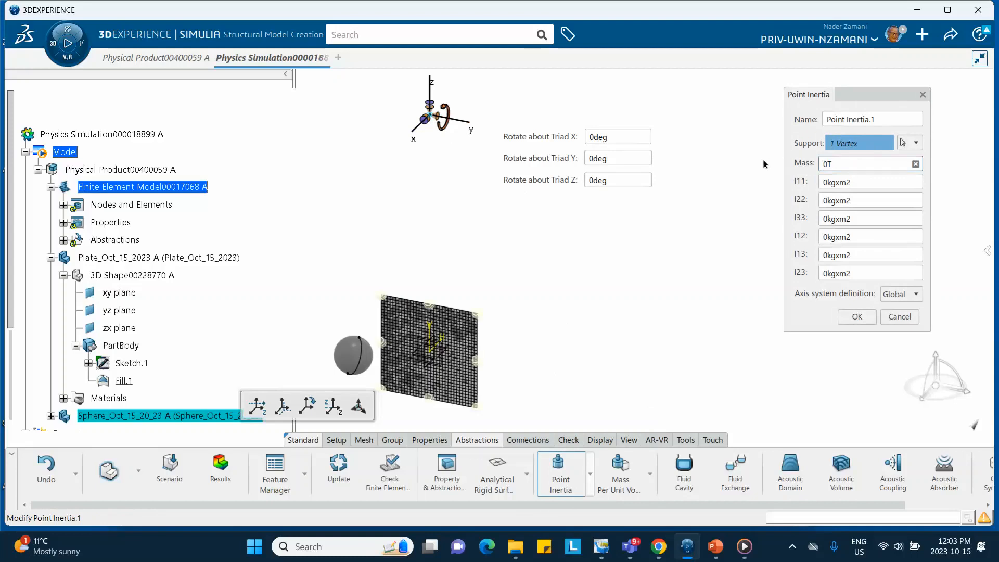
# - Set the point inertia's mass to 1.5 kg and create it with the global axis system
pyautogui.click(856, 183)
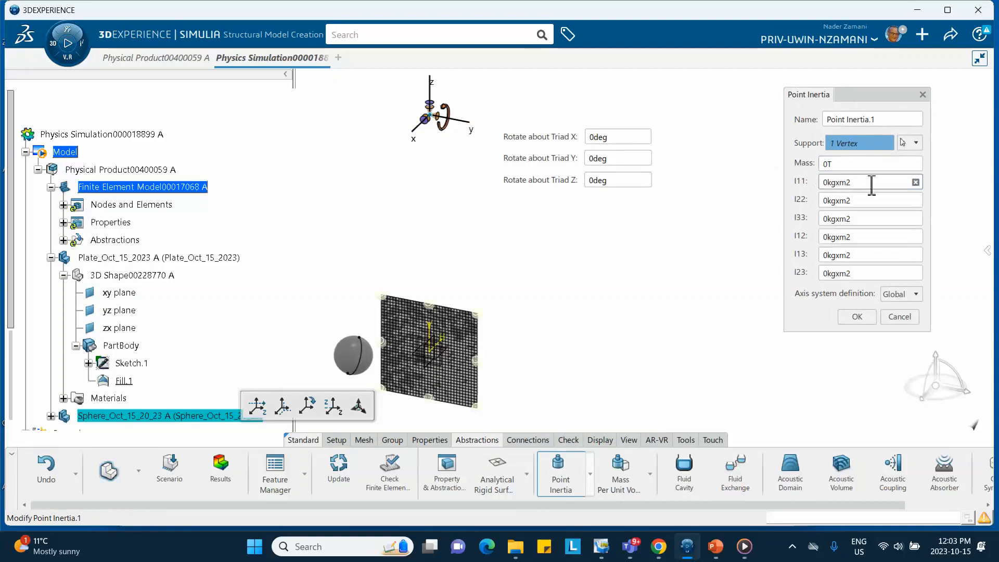
pyautogui.click(841, 165)
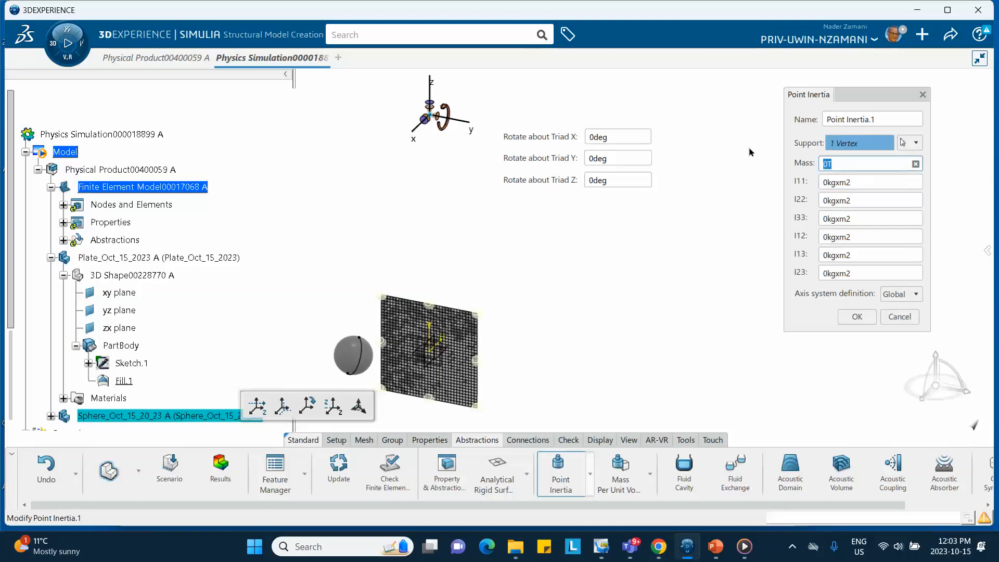
pyautogui.write('1.5kg')
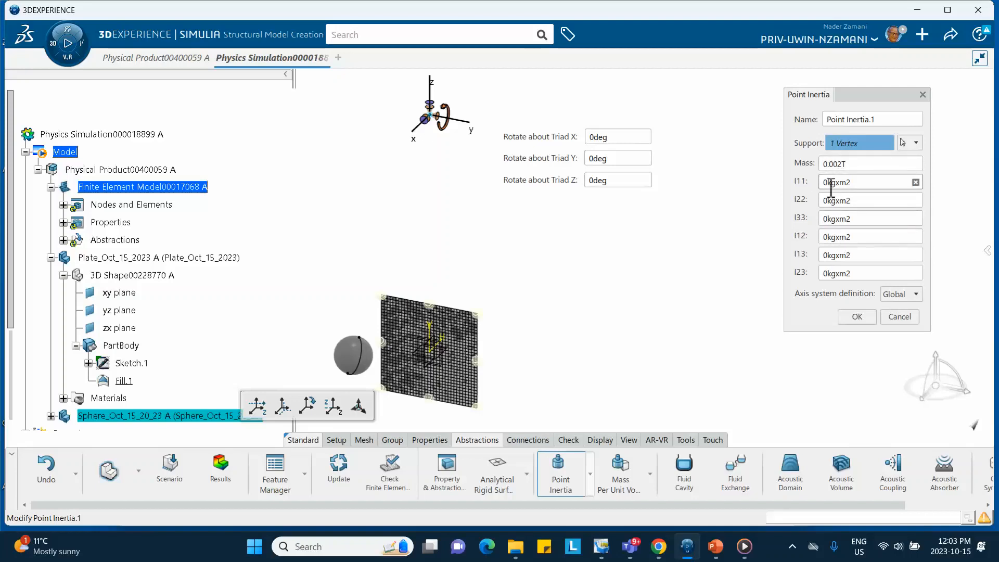
pyautogui.click(857, 315)
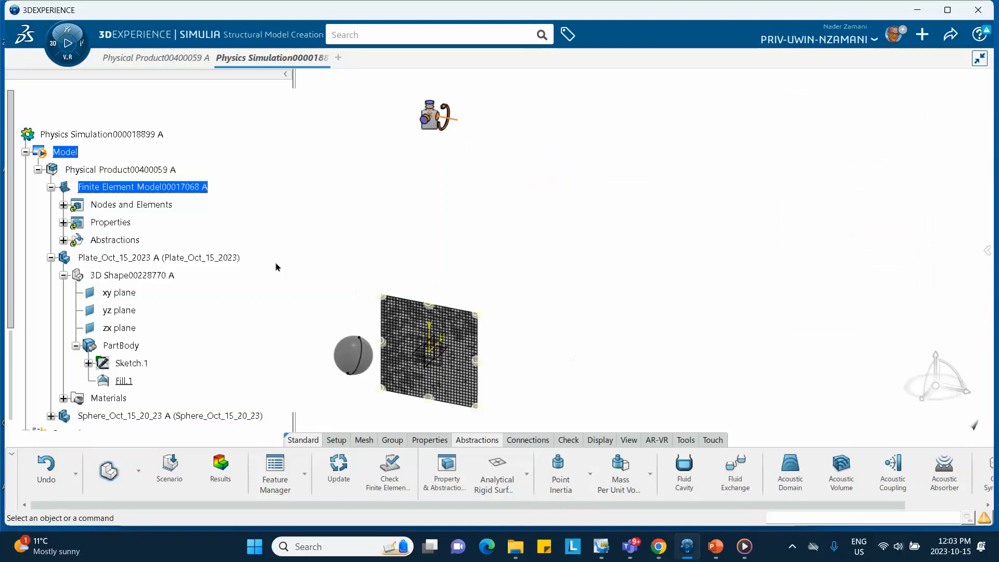
# - Return to the scenario, rerun the model and scenario checks, and close their status
pyautogui.scroll(-3, 235, 252)
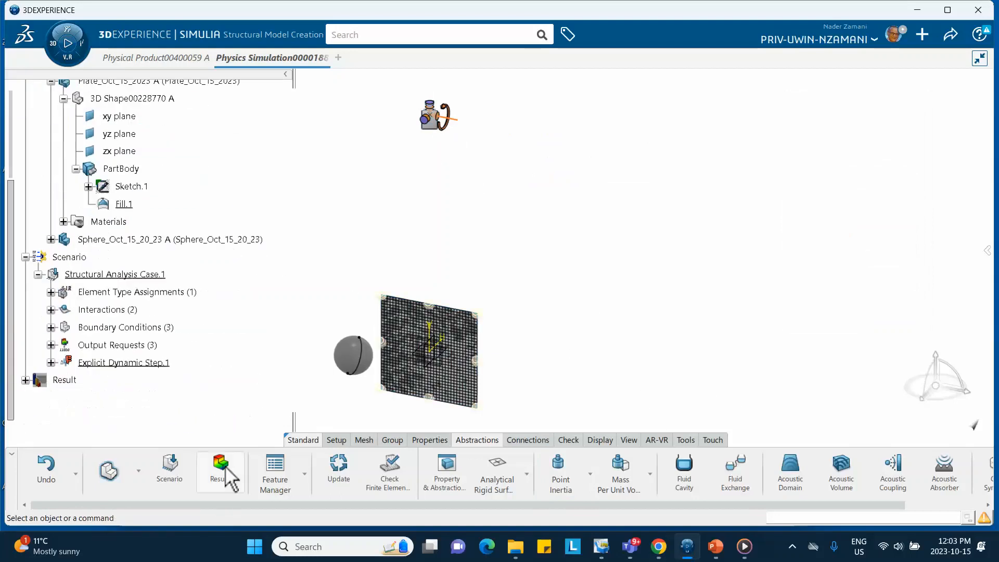
pyautogui.click(166, 480)
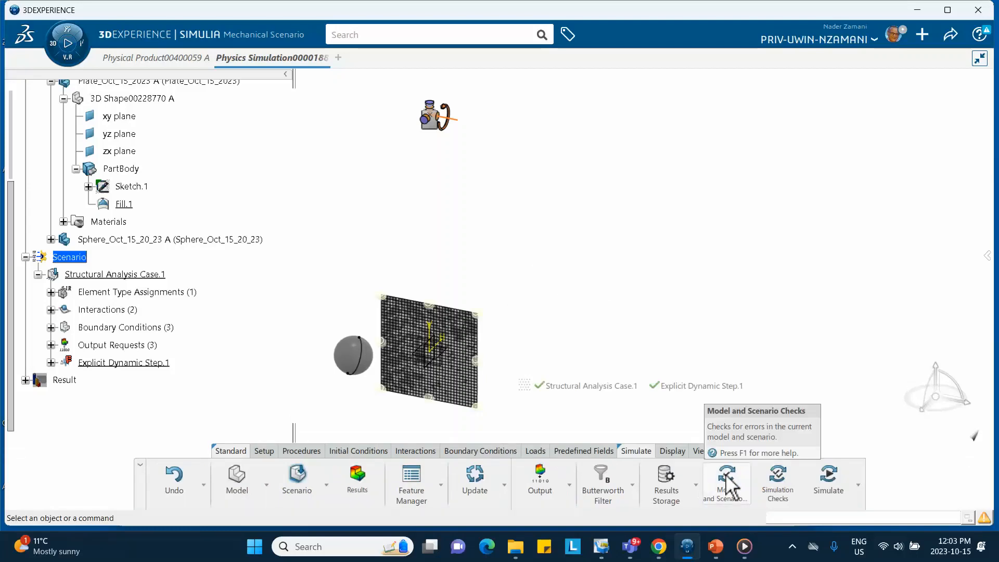
pyautogui.click(727, 483)
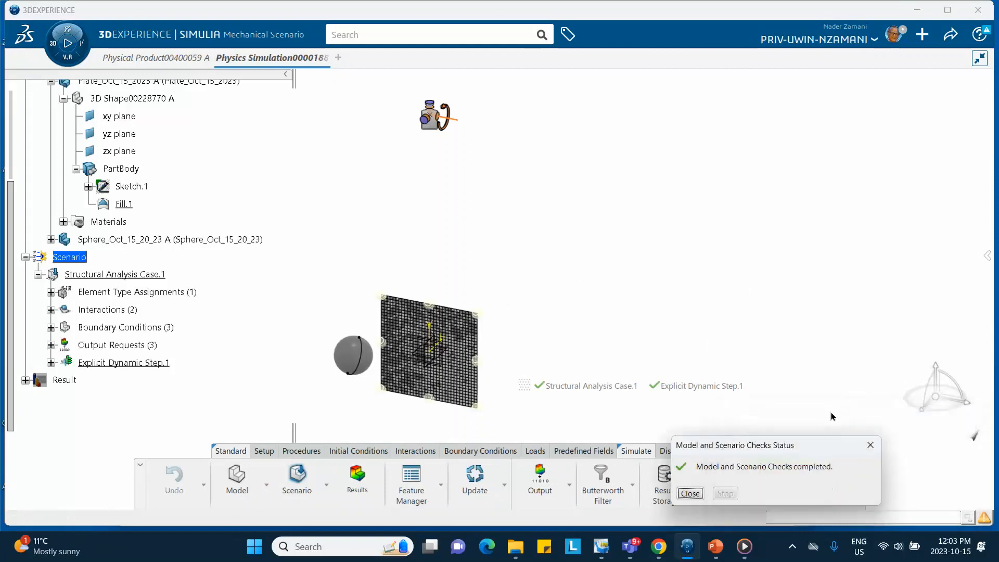
pyautogui.click(689, 494)
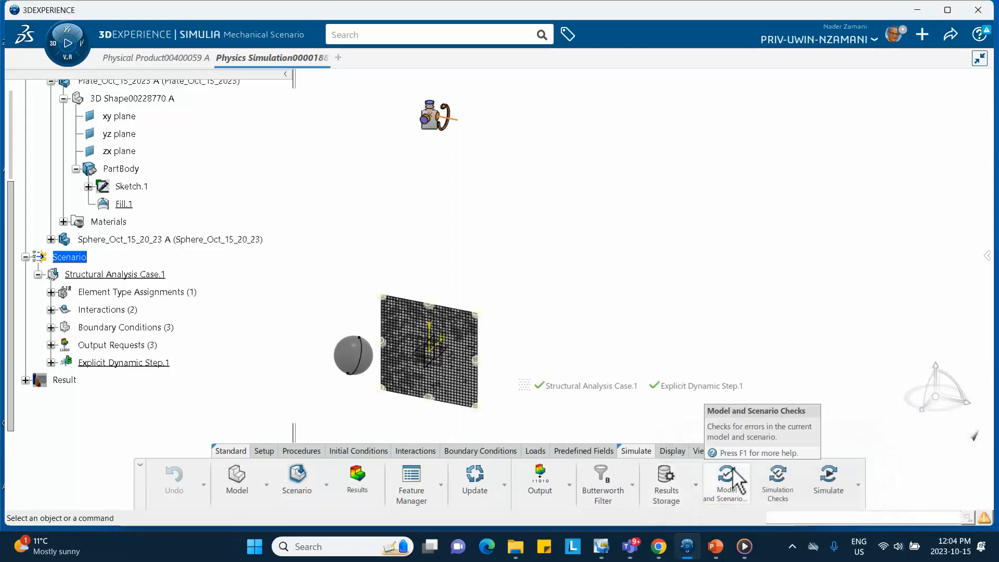
# - Rerun the simulation checks for Structural Analysis Case.1 as local interactive on 4 cores and close their status
pyautogui.click(778, 486)
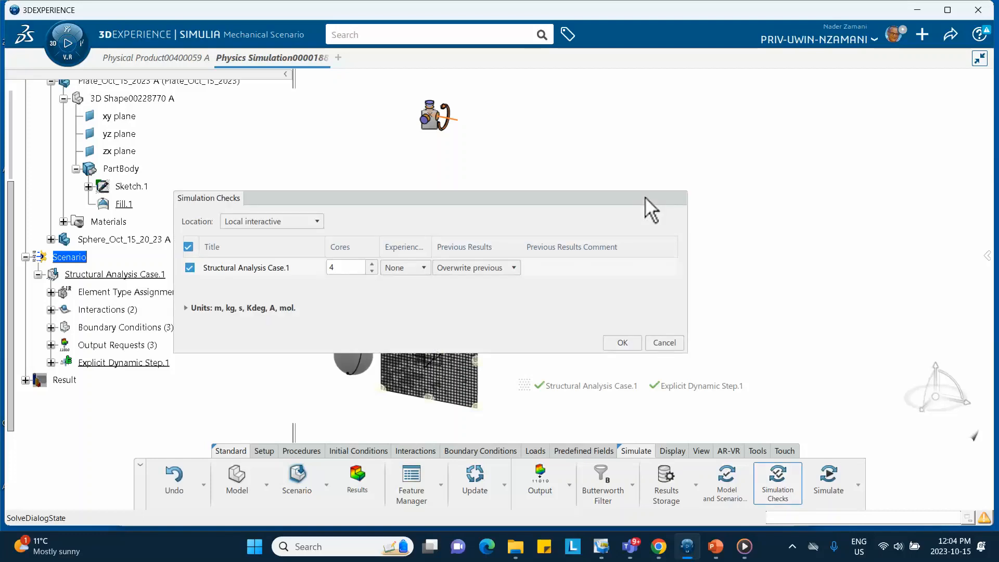
pyautogui.click(620, 342)
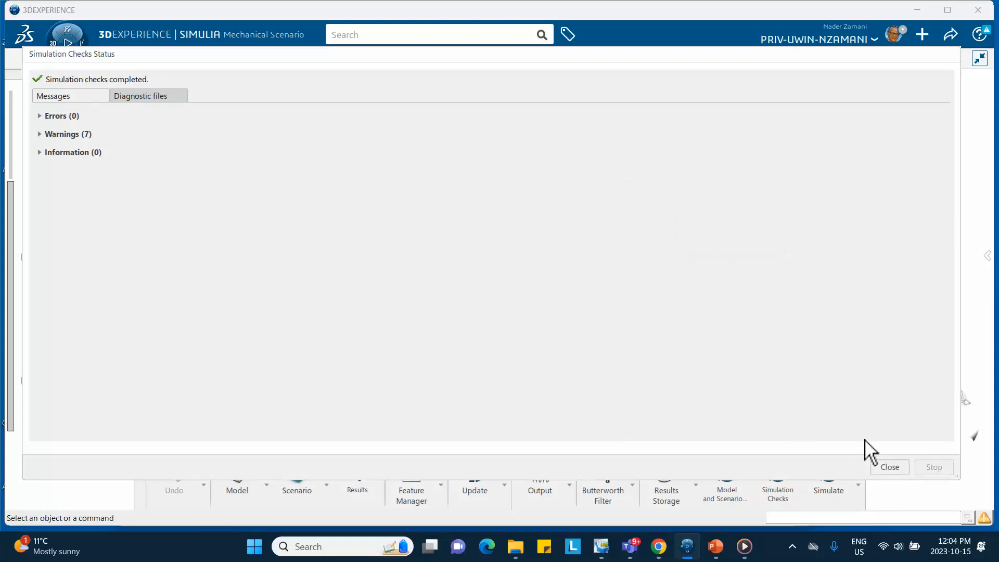
pyautogui.click(887, 468)
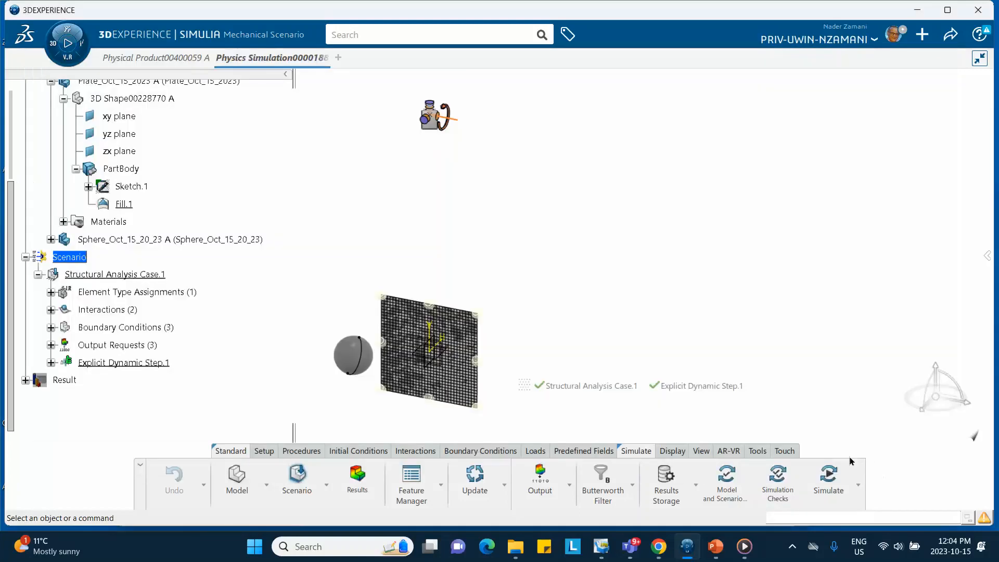
# - Simulate Structural Analysis Case.1 as local interactive on 4 cores, monitor its iterations, and close the simulation status
pyautogui.click(827, 484)
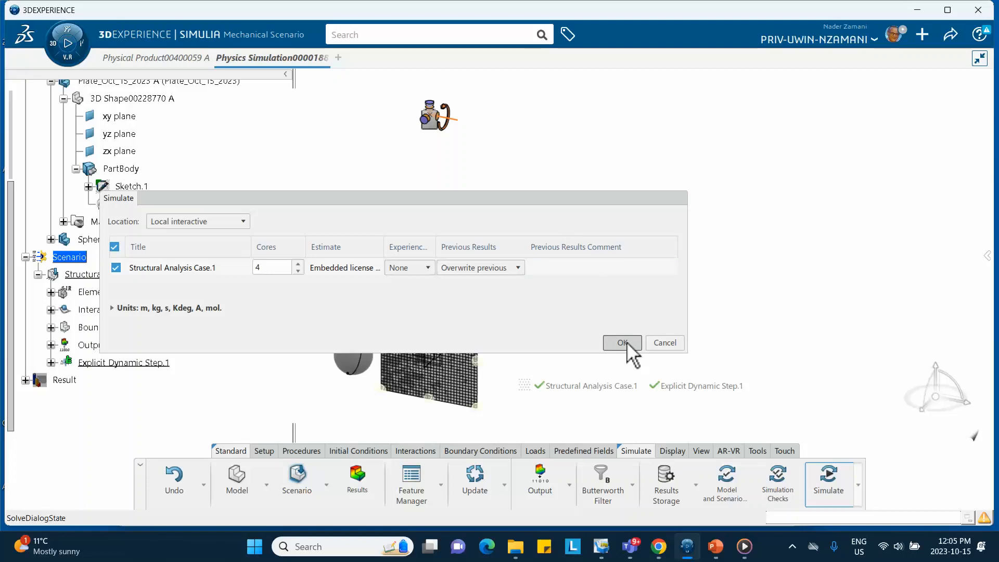
pyautogui.click(624, 342)
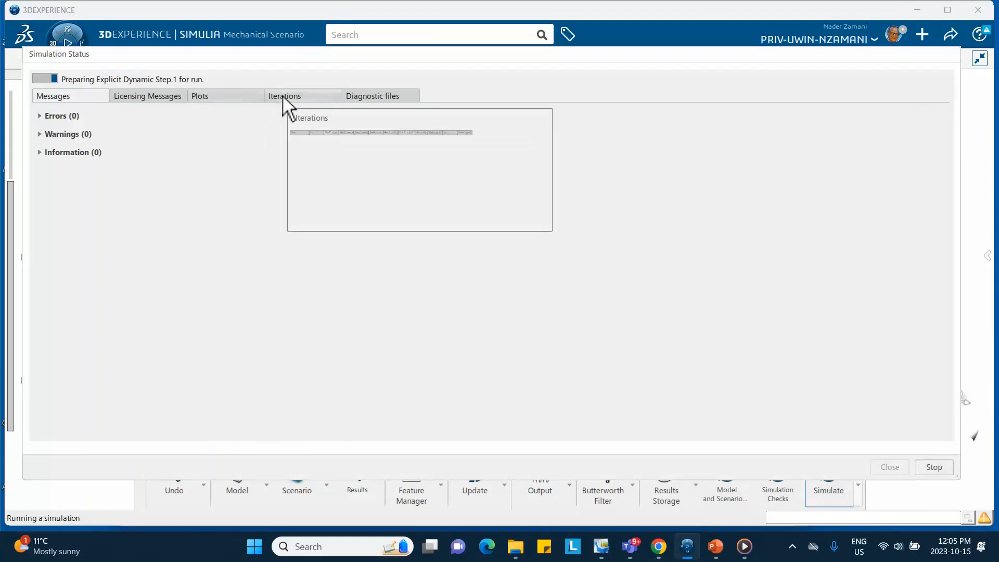
pyautogui.click(282, 95)
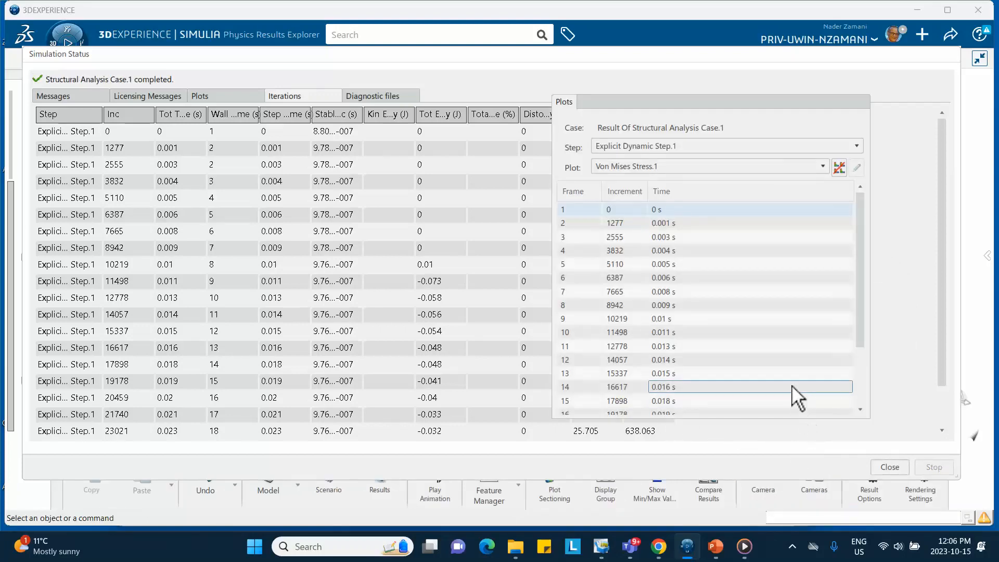
pyautogui.click(890, 467)
# - Display frame 13 of the Von Mises stress plot, play the impact animation, and collapse the plot list to clear the view
pyautogui.click(692, 376)
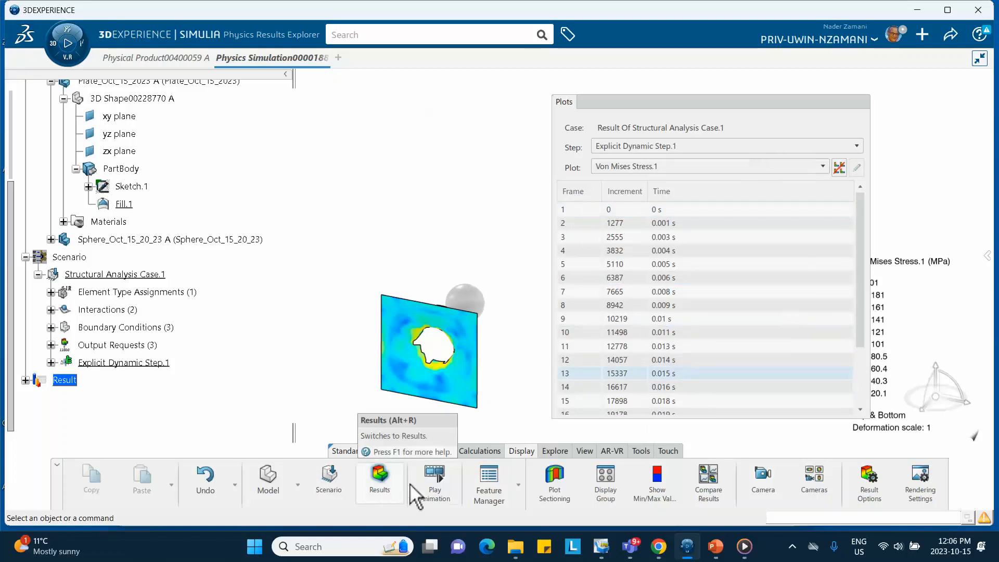
pyautogui.click(434, 481)
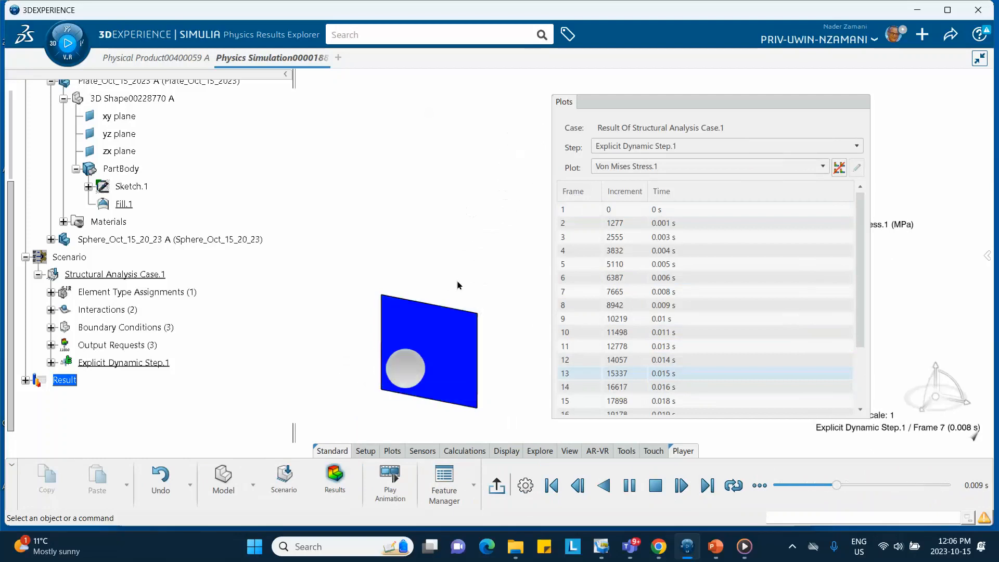
pyautogui.moveTo(483, 346); pyautogui.dragTo(361, 216, button='middle')
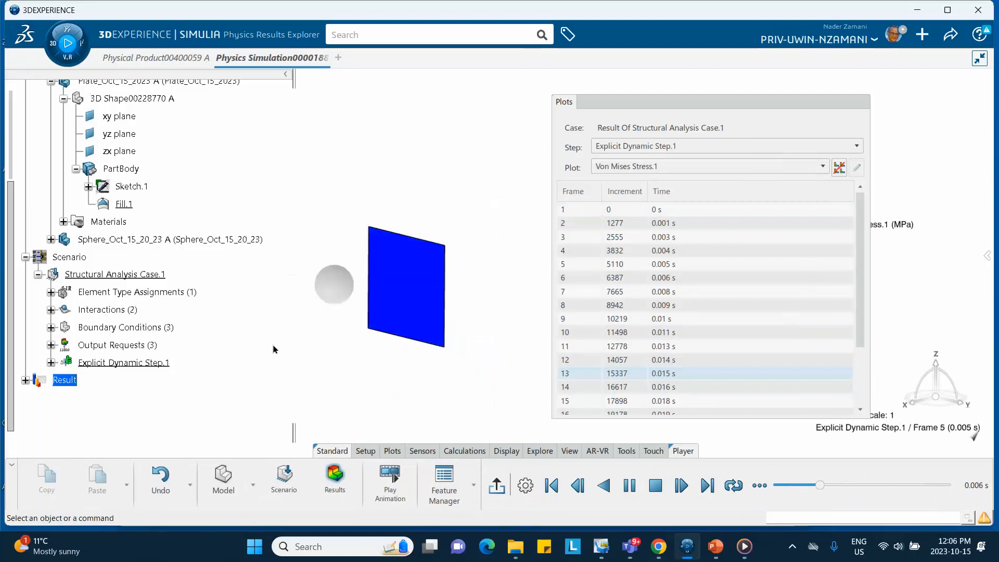
pyautogui.click(719, 101)
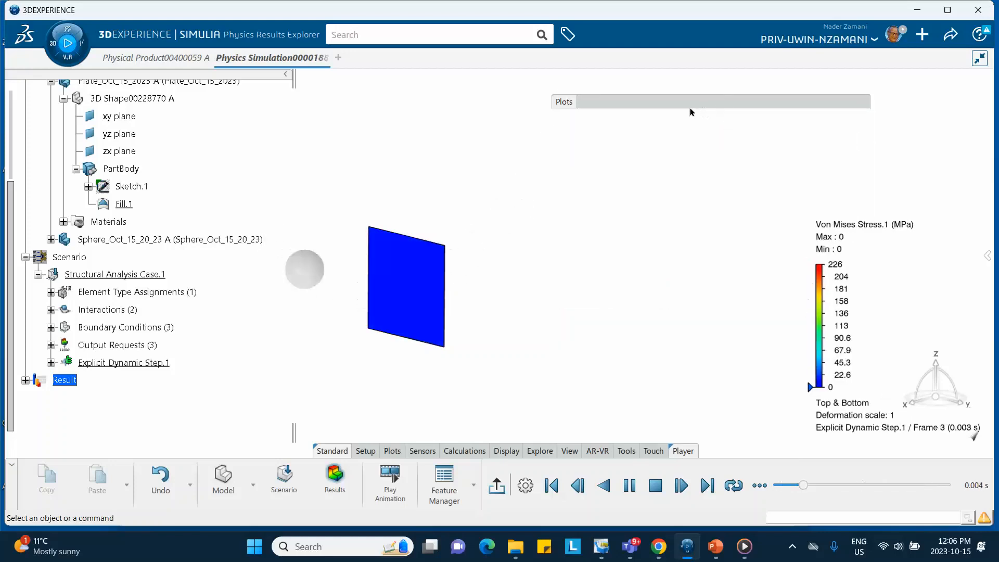